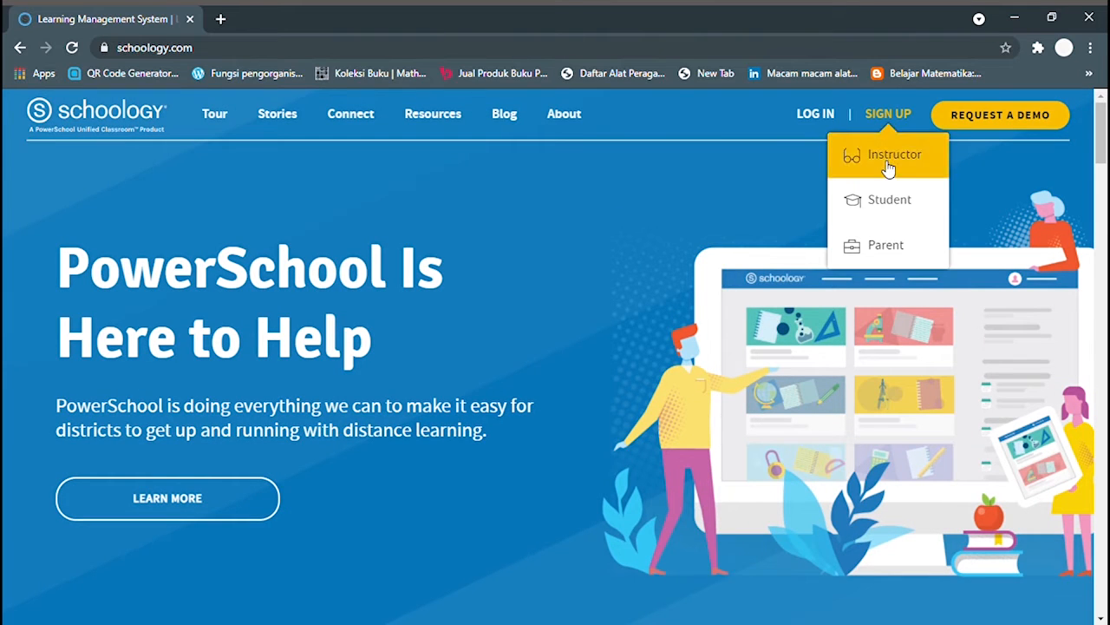
# Sign in to Schoology from the instructor entry with the account e-mail and password.
pyautogui.click(887, 154)
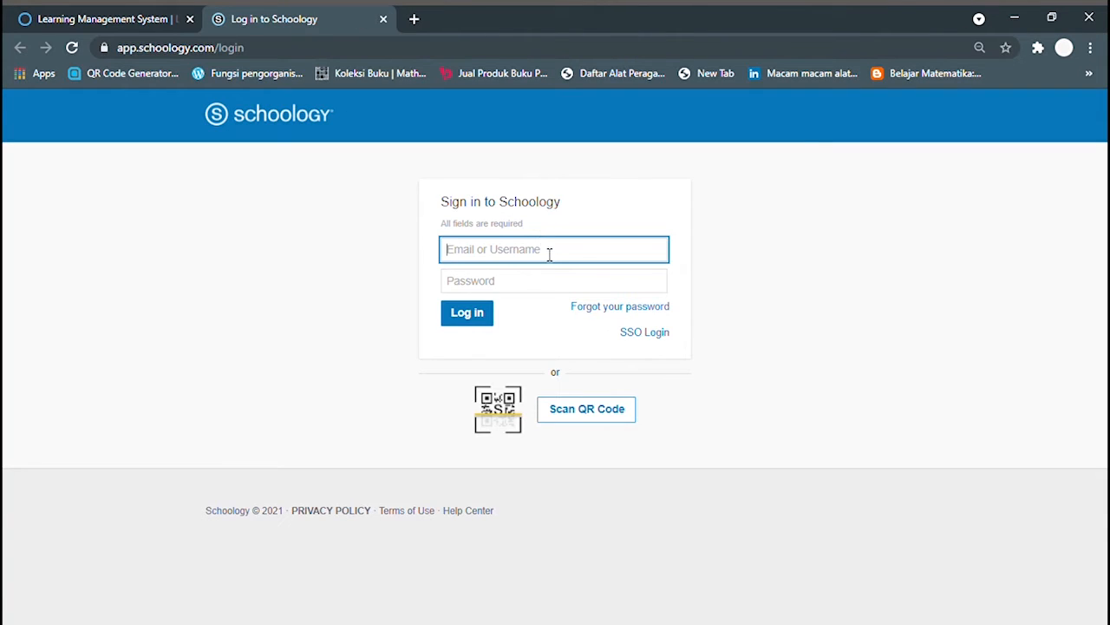
pyautogui.click(550, 256)
pyautogui.click(561, 303)
pyautogui.click(555, 285)
pyautogui.write('••••••')
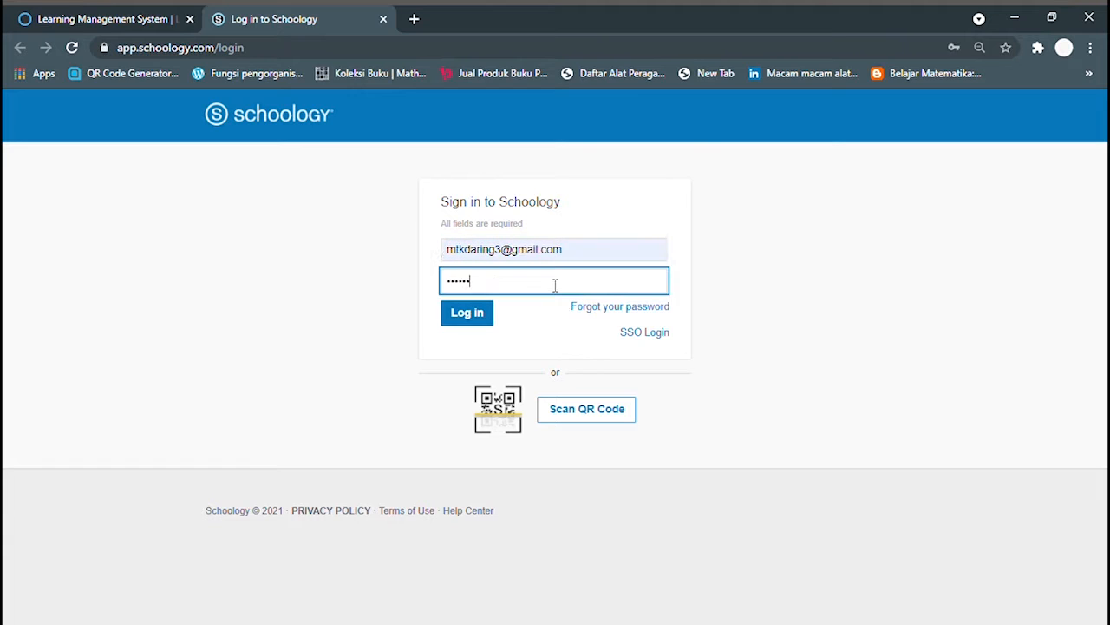
pyautogui.write('•••')
pyautogui.press('Return')
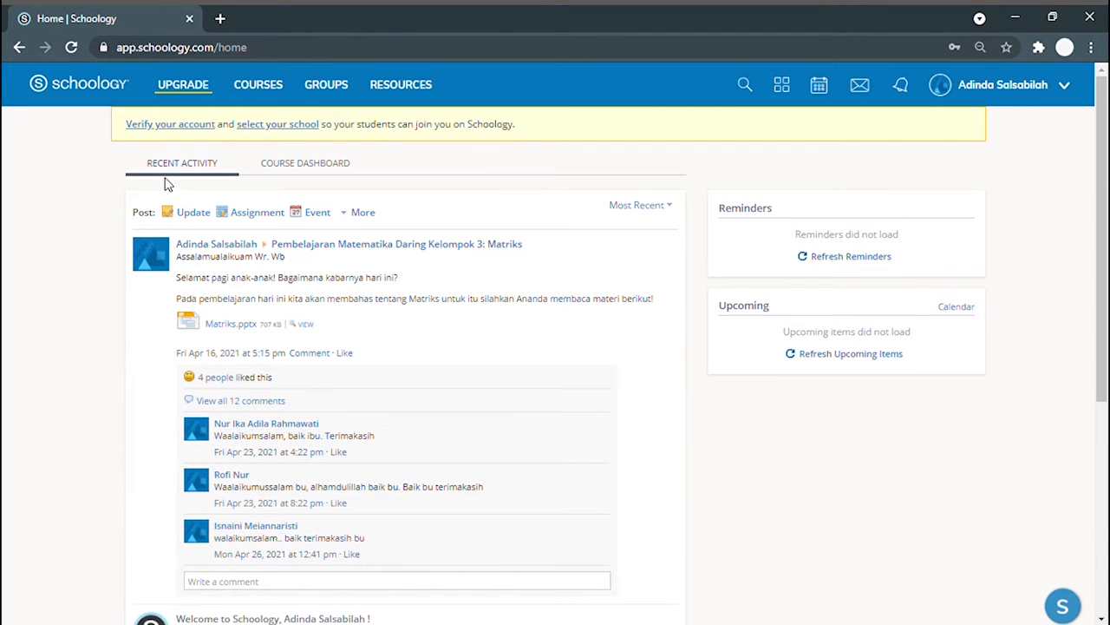
# View the course dashboard and return to the recent activity feed.
pyautogui.click(338, 173)
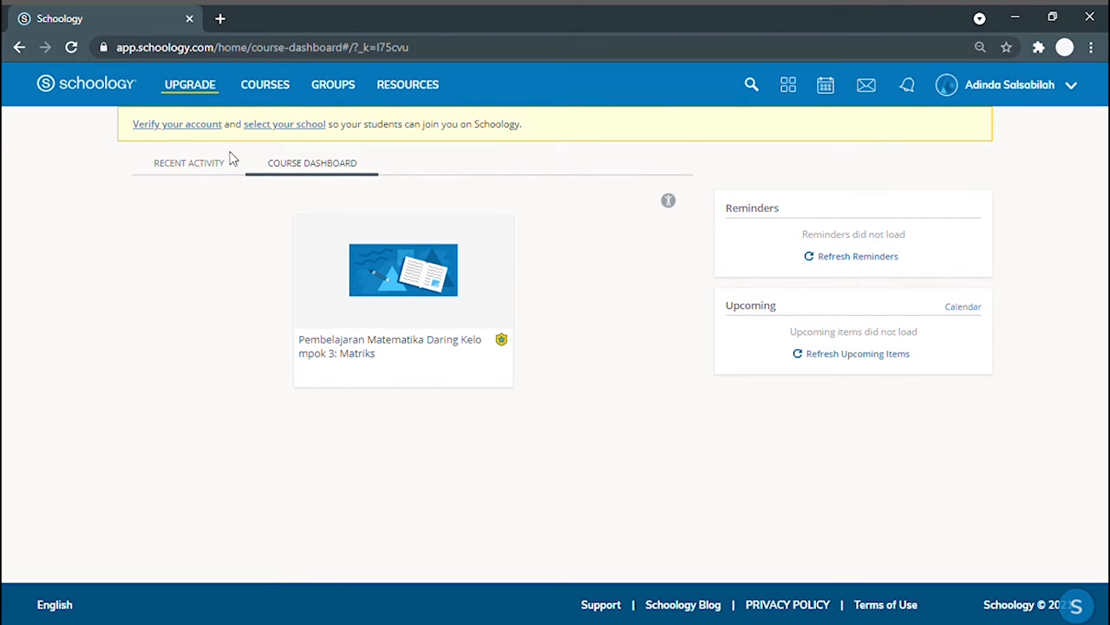
pyautogui.click(193, 165)
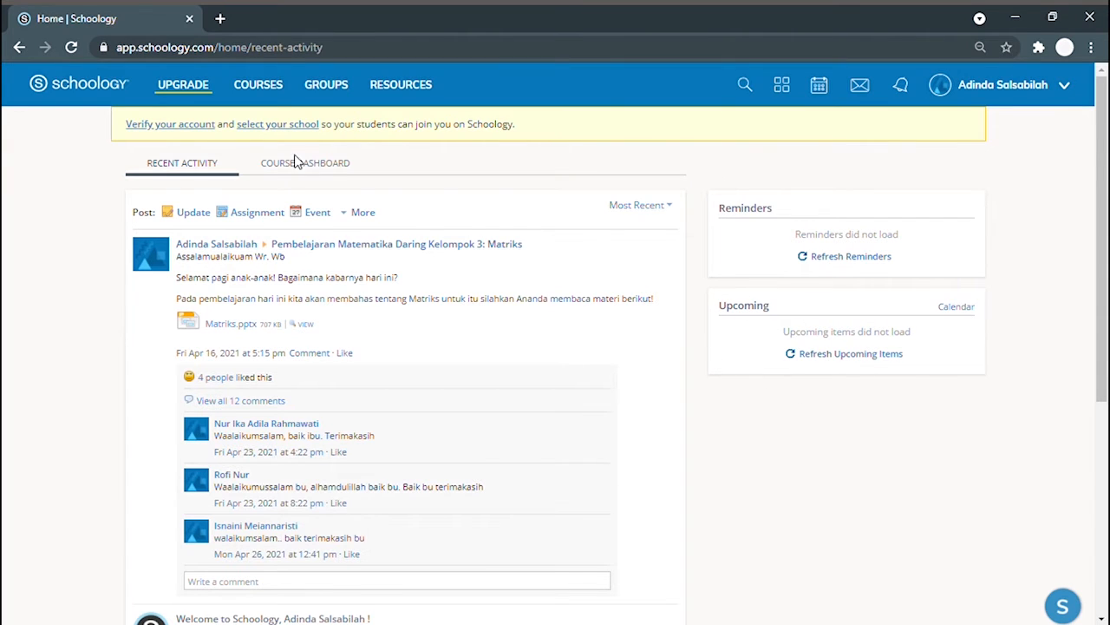
# Look over the account's course list, groups list and personal resources.
pyautogui.click(254, 90)
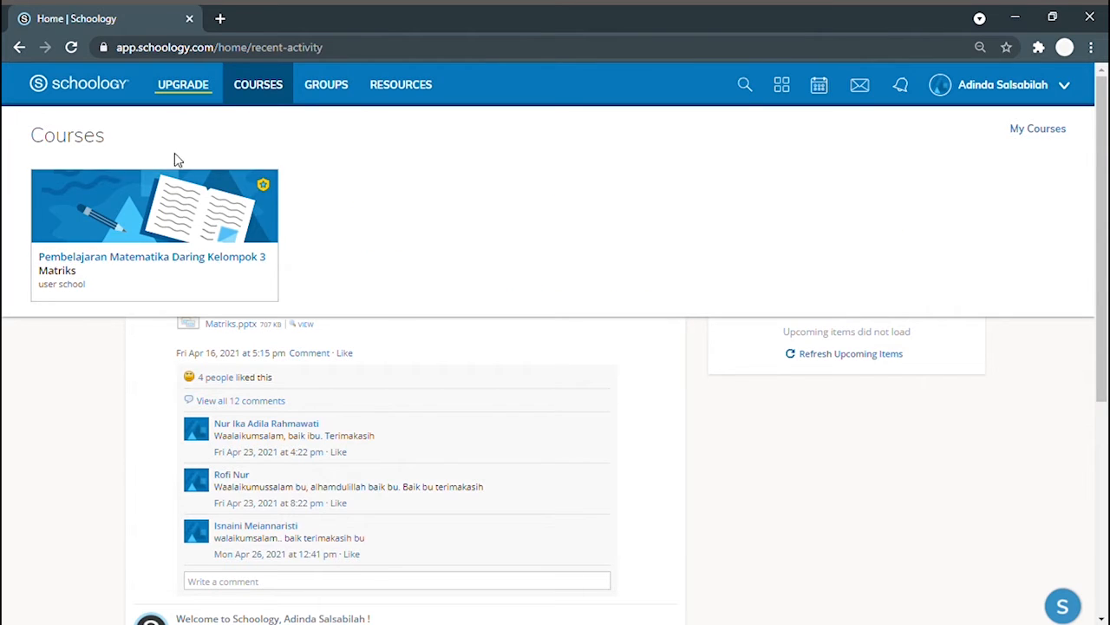
pyautogui.click(317, 90)
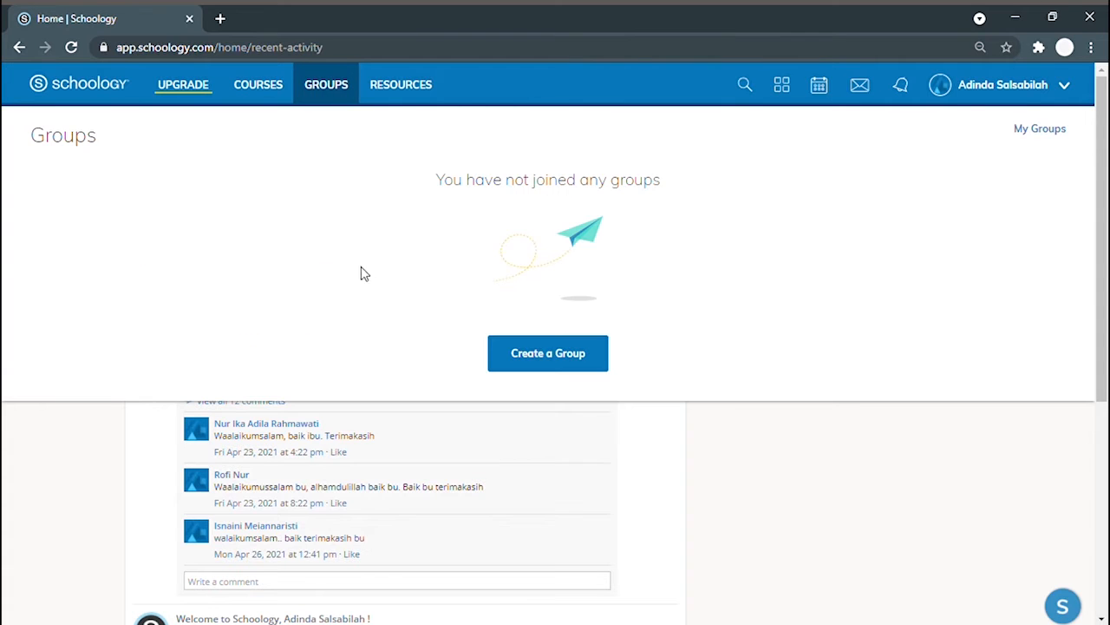
pyautogui.click(417, 93)
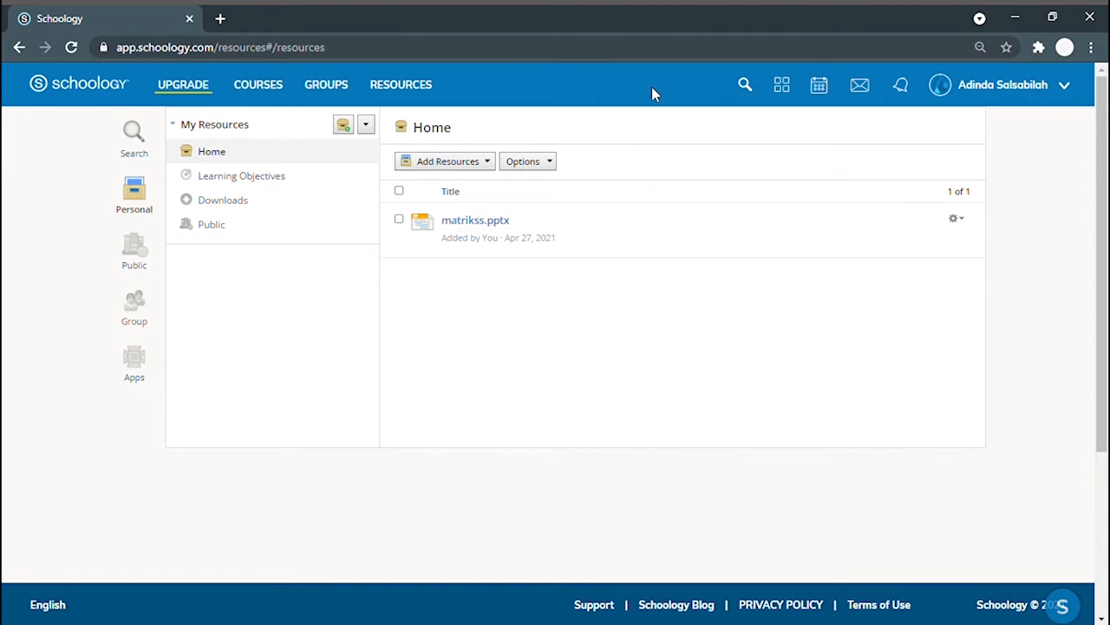
# Open the App Center and browse the catalogue of available apps.
pyautogui.click(744, 94)
pyautogui.click(775, 97)
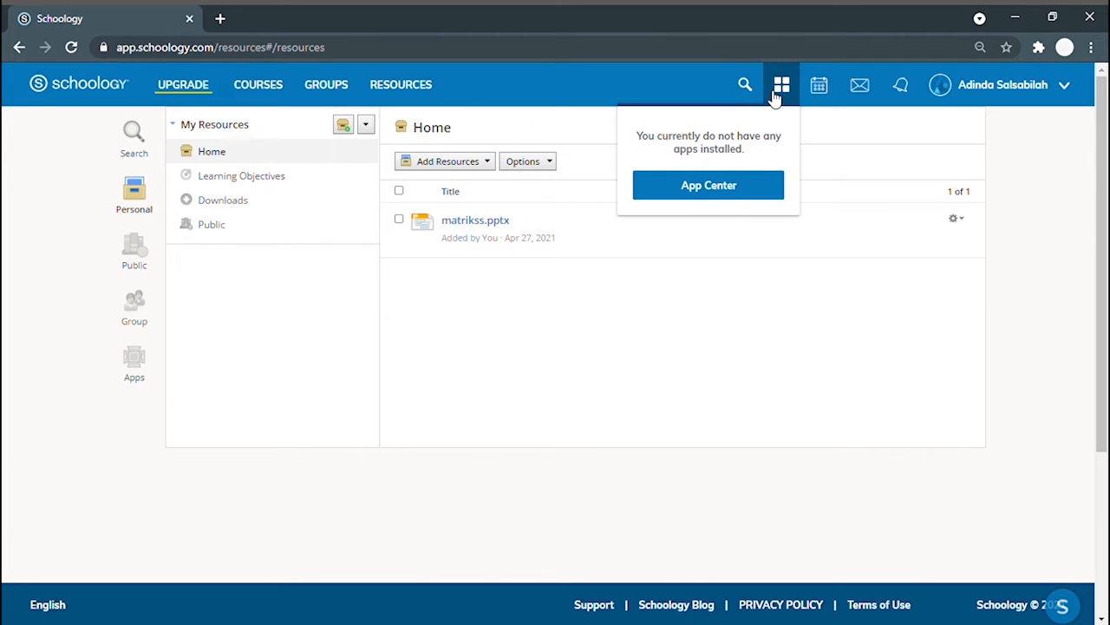
pyautogui.click(752, 184)
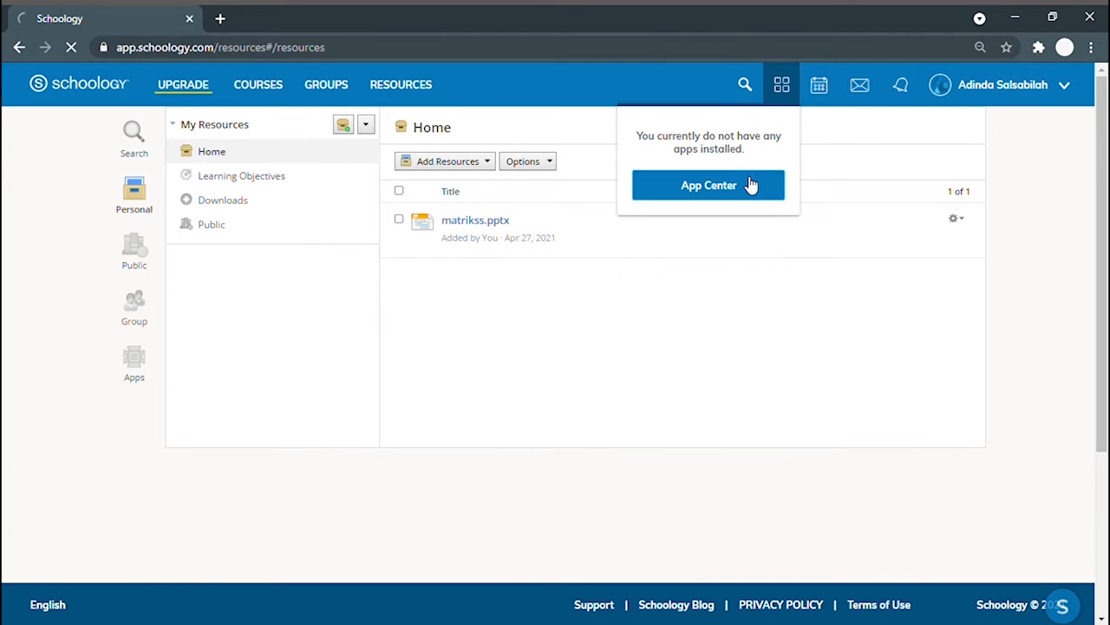
pyautogui.scroll(-3, 565, 332)
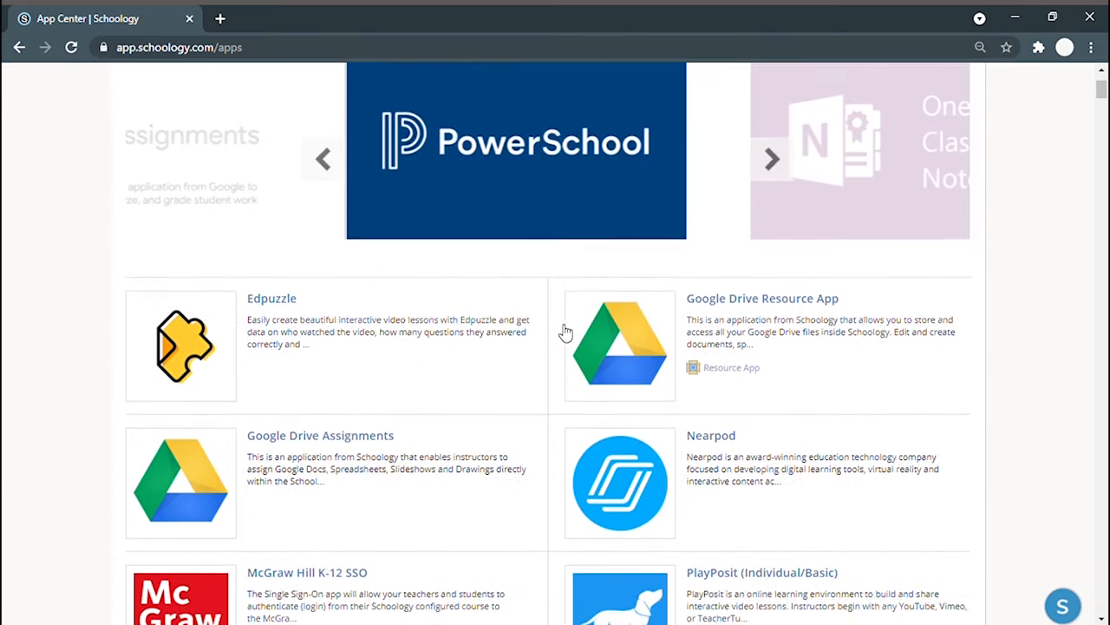
pyautogui.scroll(-4, 376, 424)
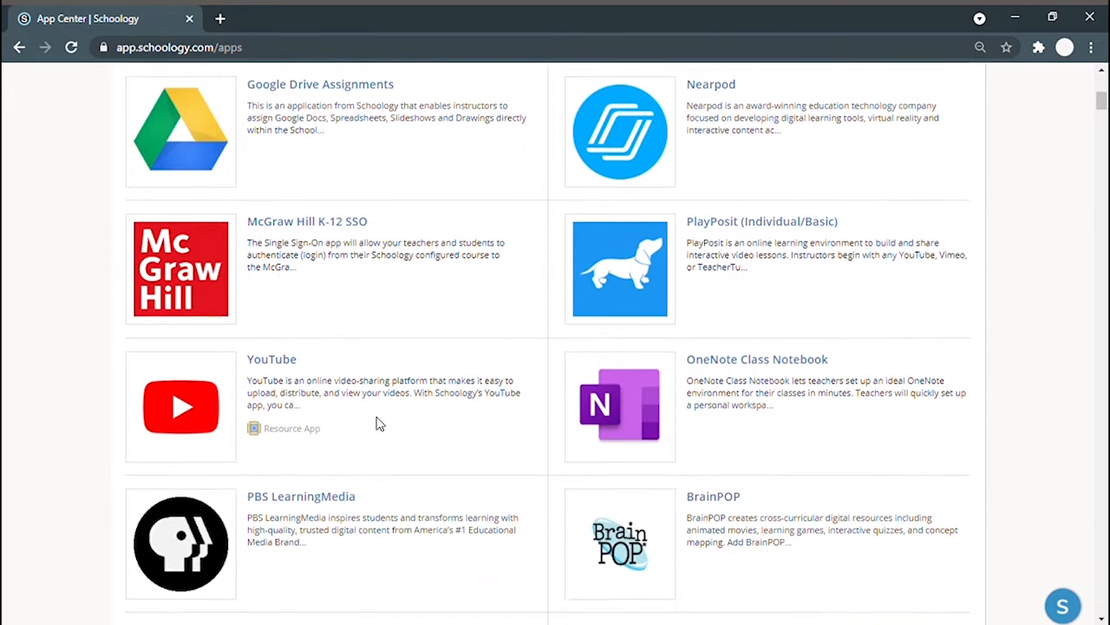
pyautogui.scroll(-7, 271, 282)
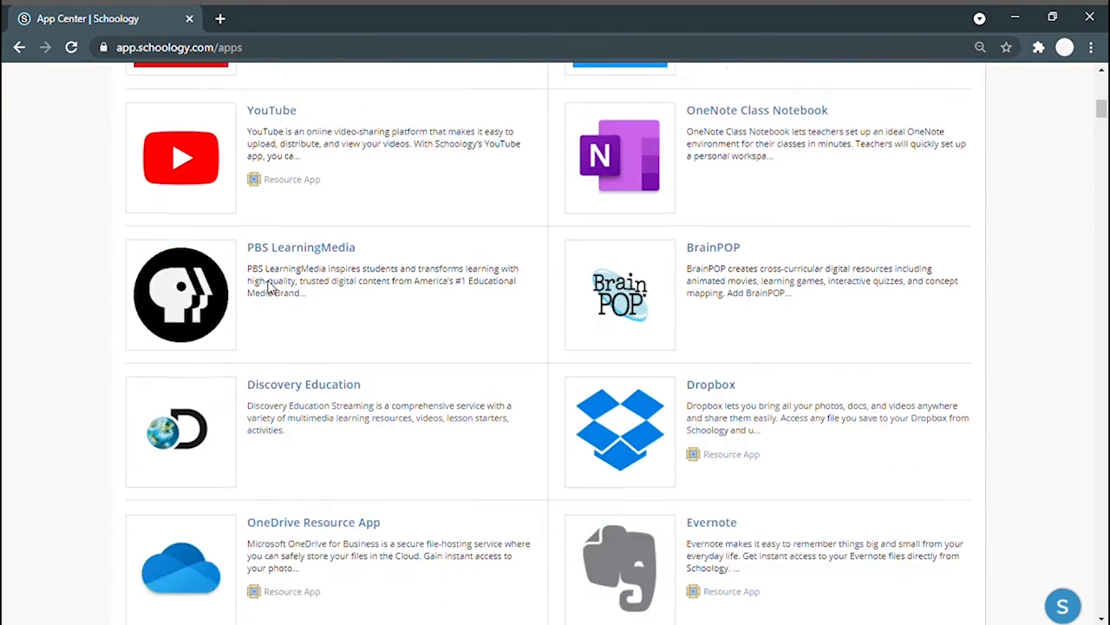
pyautogui.scroll(-8, 272, 273)
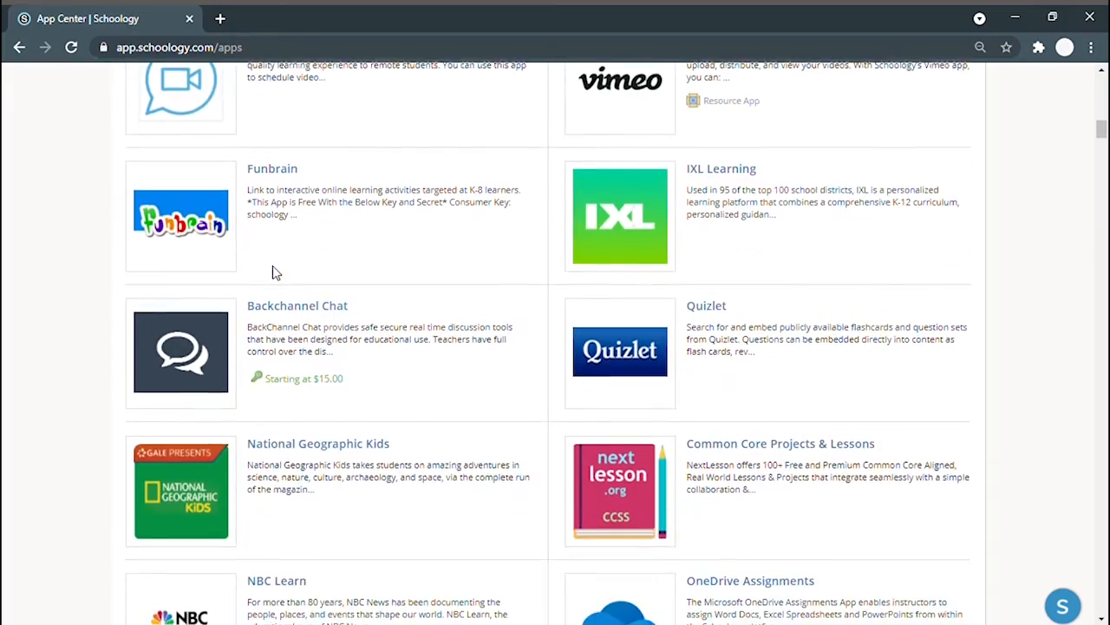
pyautogui.scroll(20, 607, 387)
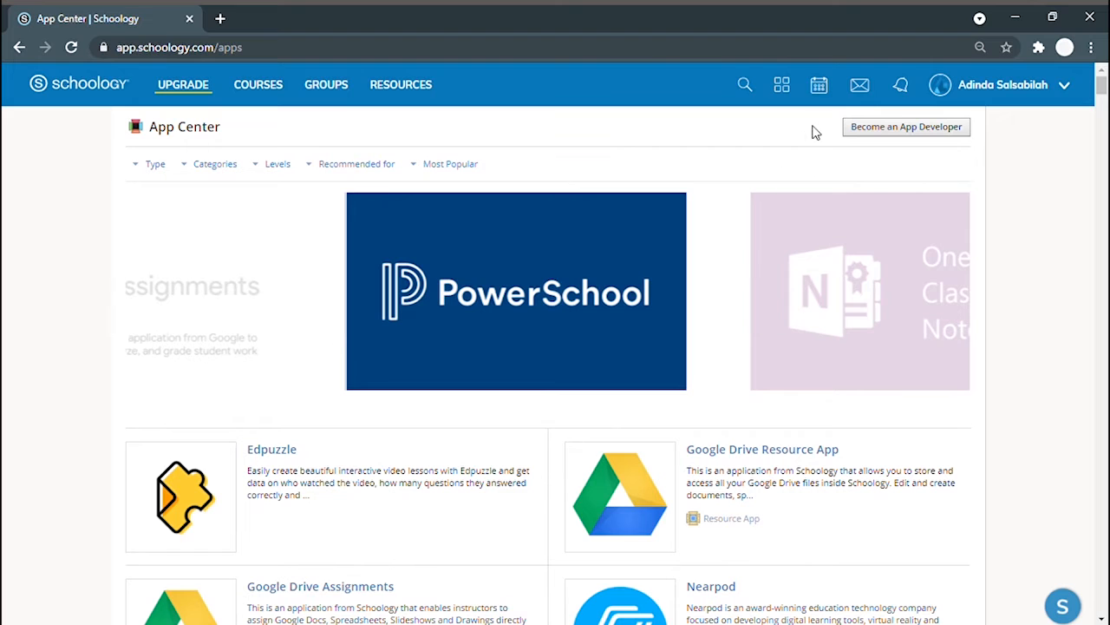
# Return to the home page and view the monthly calendar.
pyautogui.click(105, 94)
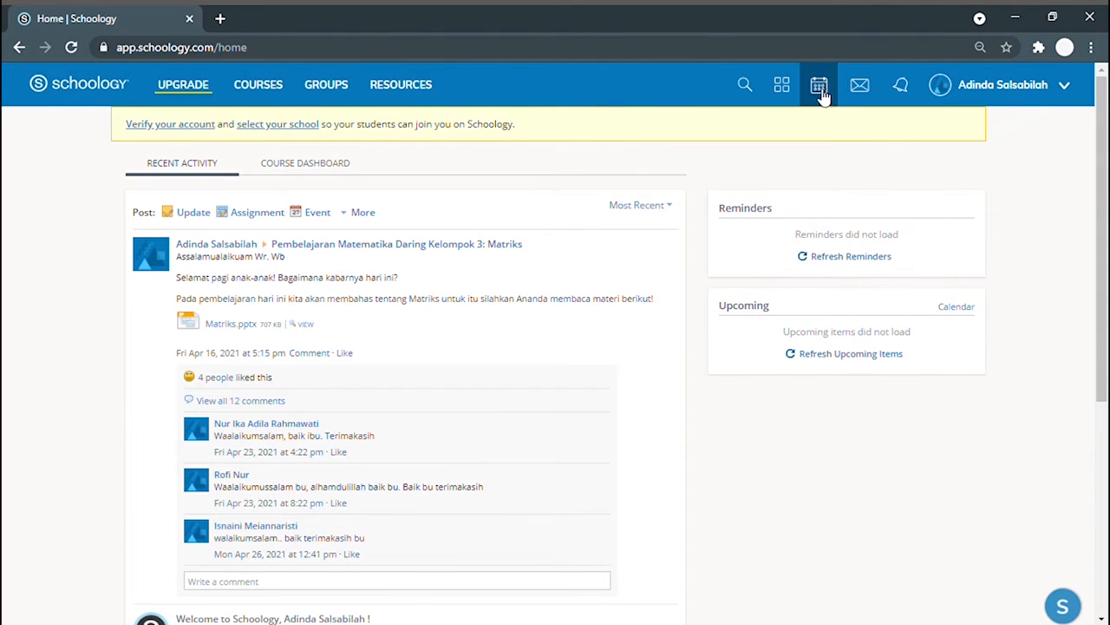
pyautogui.click(825, 95)
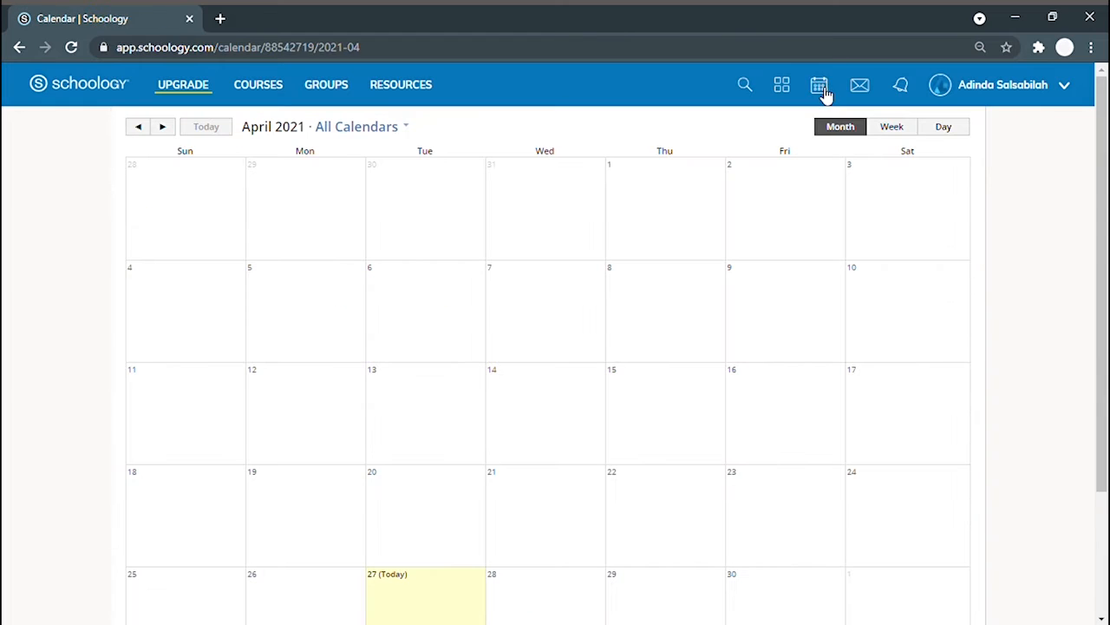
pyautogui.scroll(-1, 798, 302)
pyautogui.scroll(1, 798, 302)
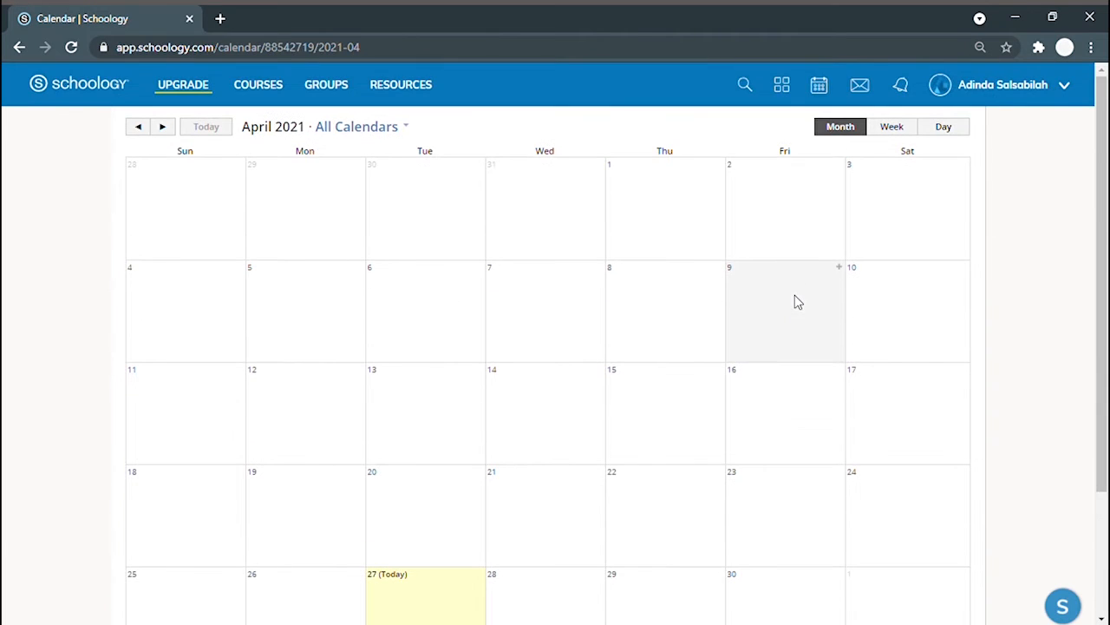
# Check the messages, the notifications and the requests.
pyautogui.click(859, 97)
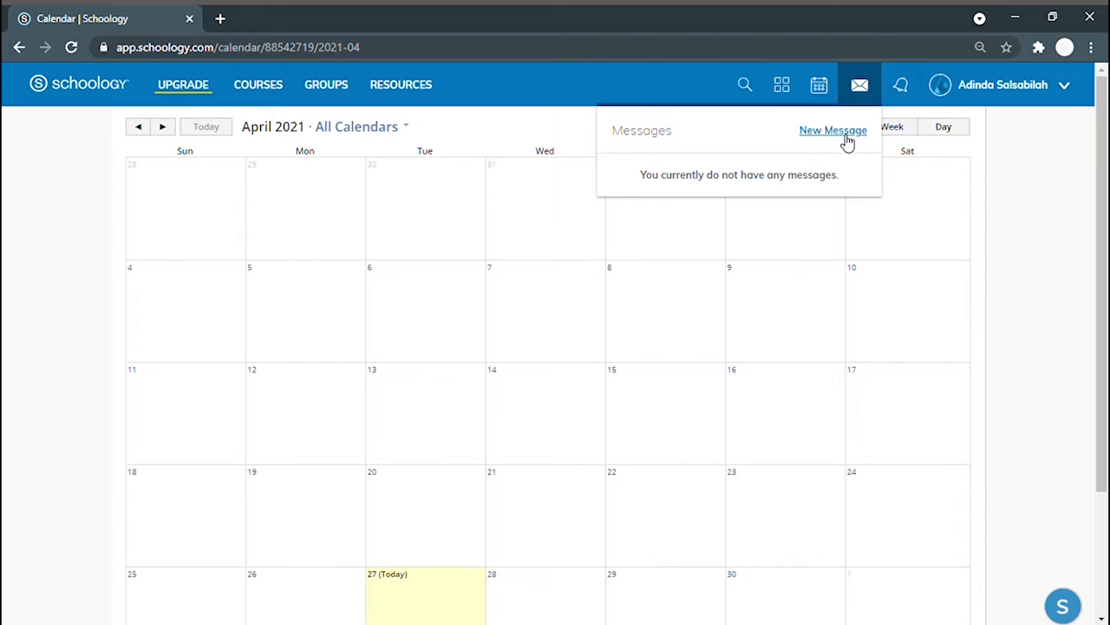
pyautogui.click(899, 100)
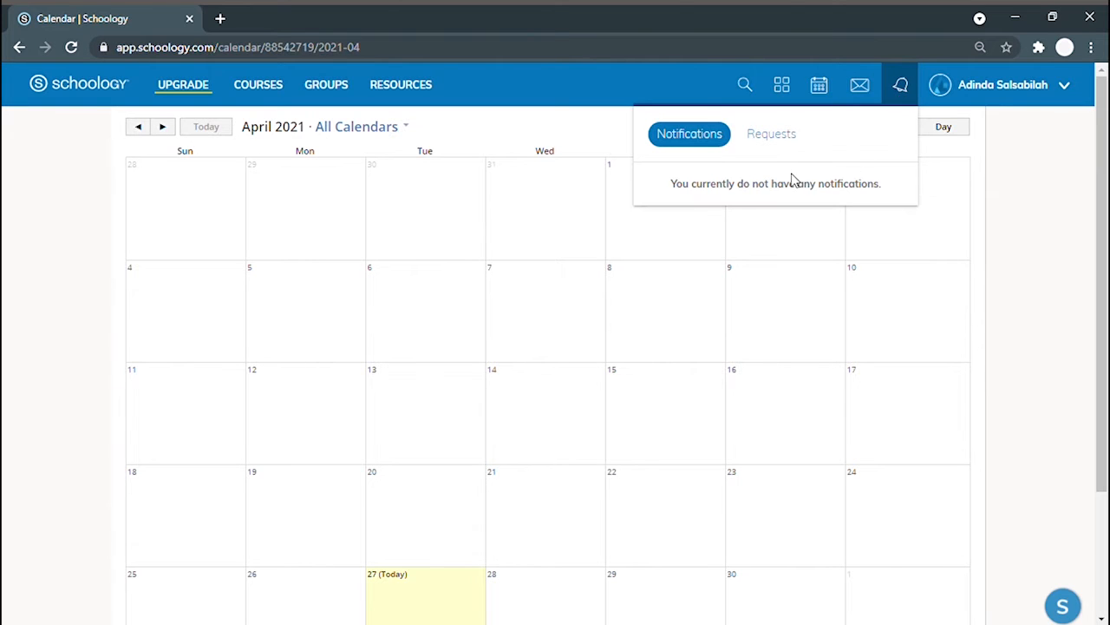
pyautogui.click(776, 146)
pyautogui.click(701, 149)
# Open the account's own profile and view its contact information and Updates section.
pyautogui.click(968, 95)
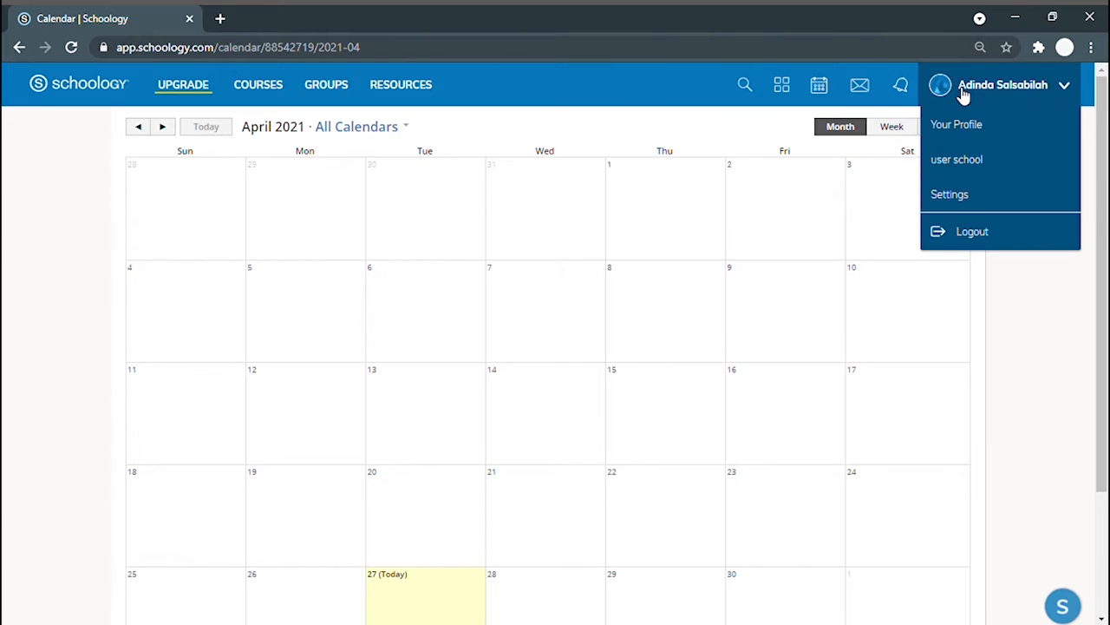
pyautogui.click(950, 126)
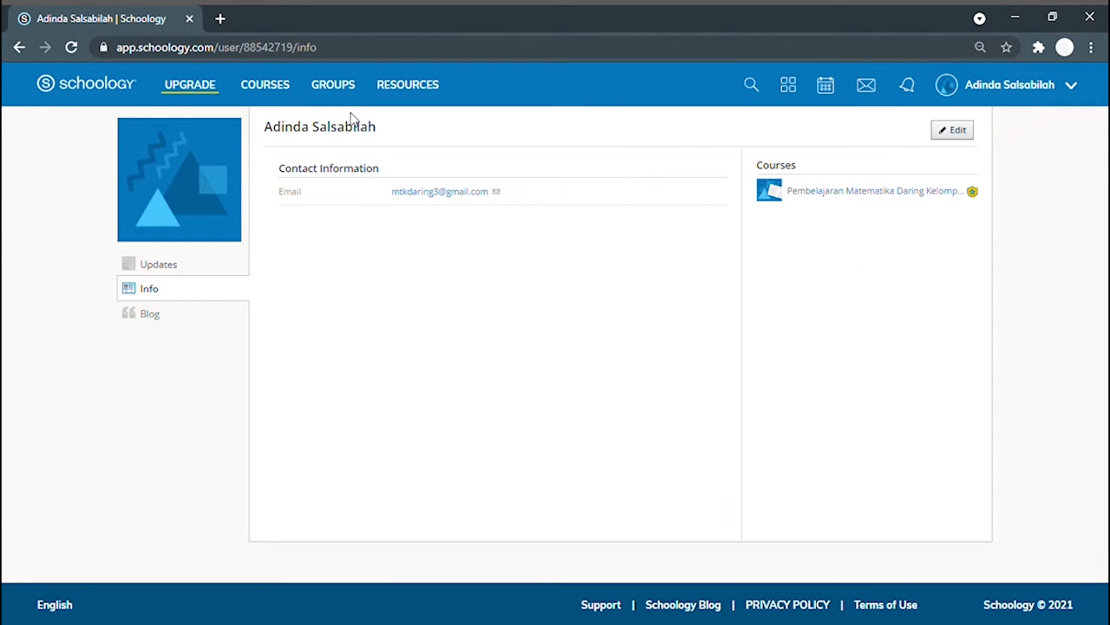
pyautogui.moveTo(174, 176)
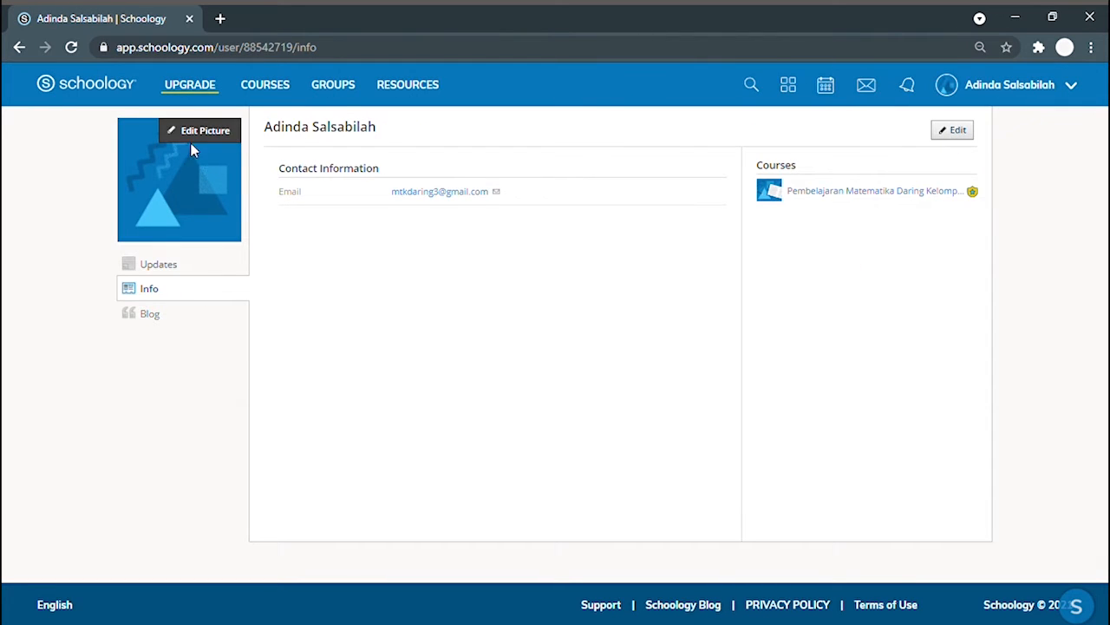
pyautogui.click(196, 265)
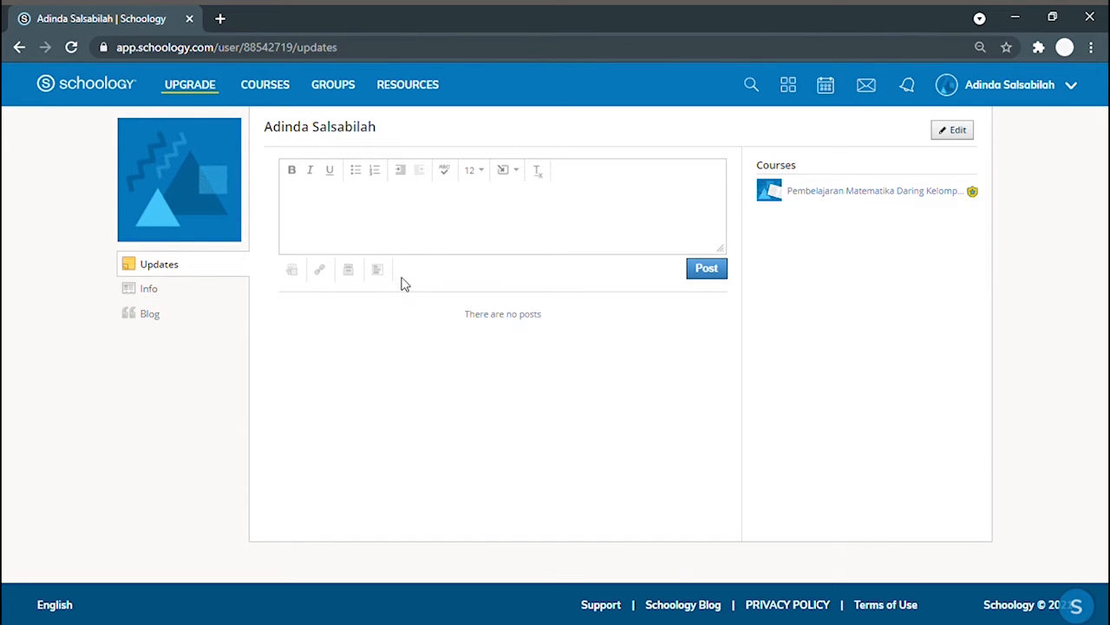
# Open the account settings and review the account info, password and calendar sharing options.
pyautogui.click(1015, 84)
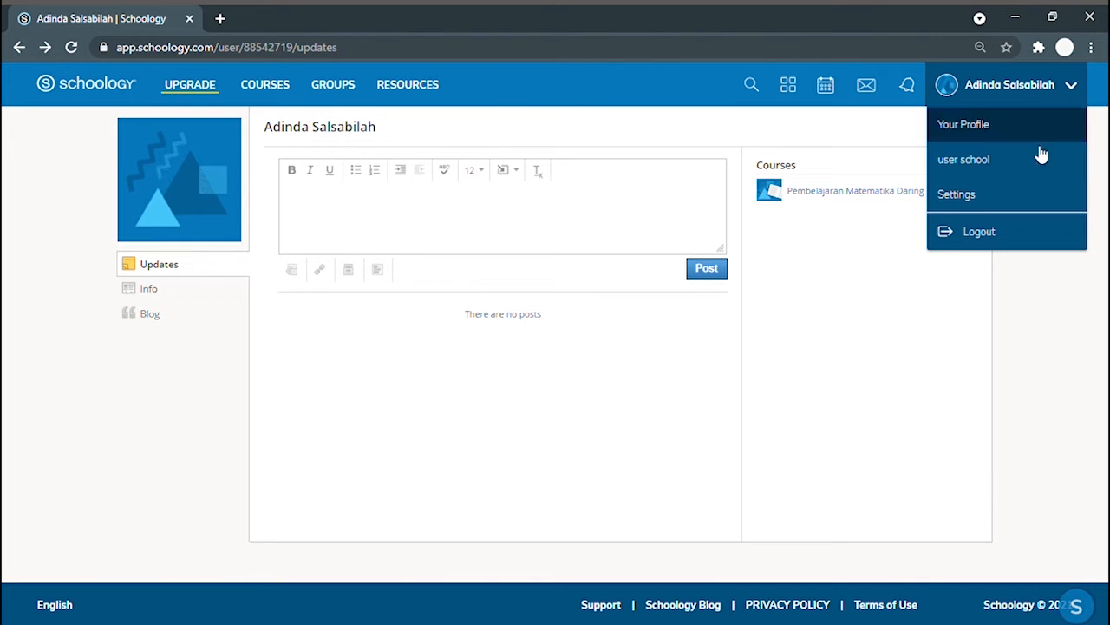
pyautogui.click(1023, 198)
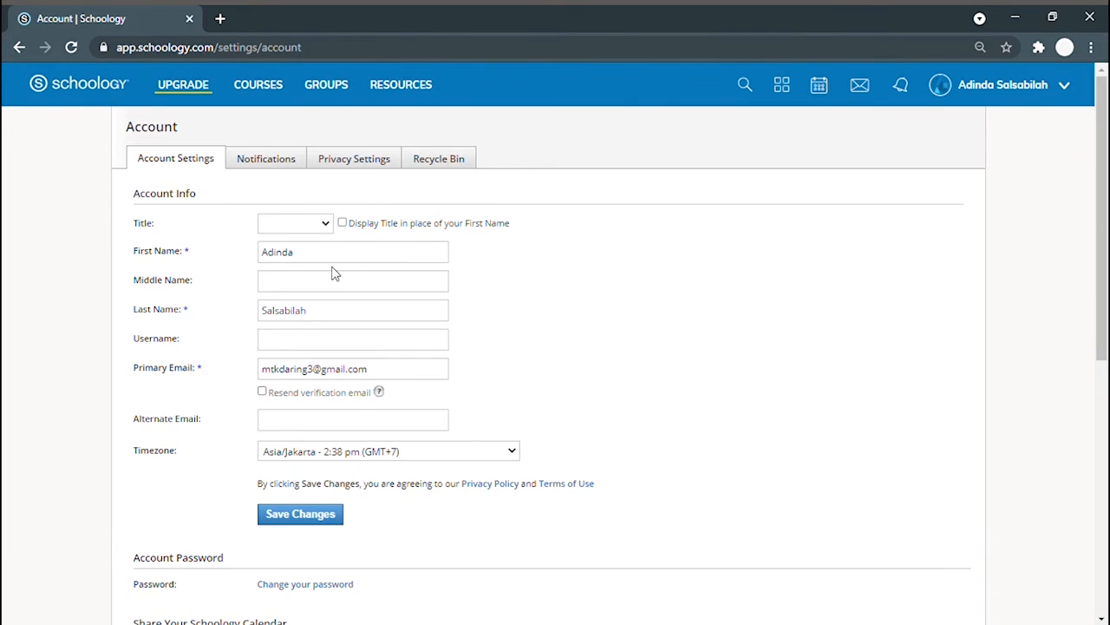
pyautogui.scroll(-5, 334, 274)
pyautogui.scroll(4, 332, 277)
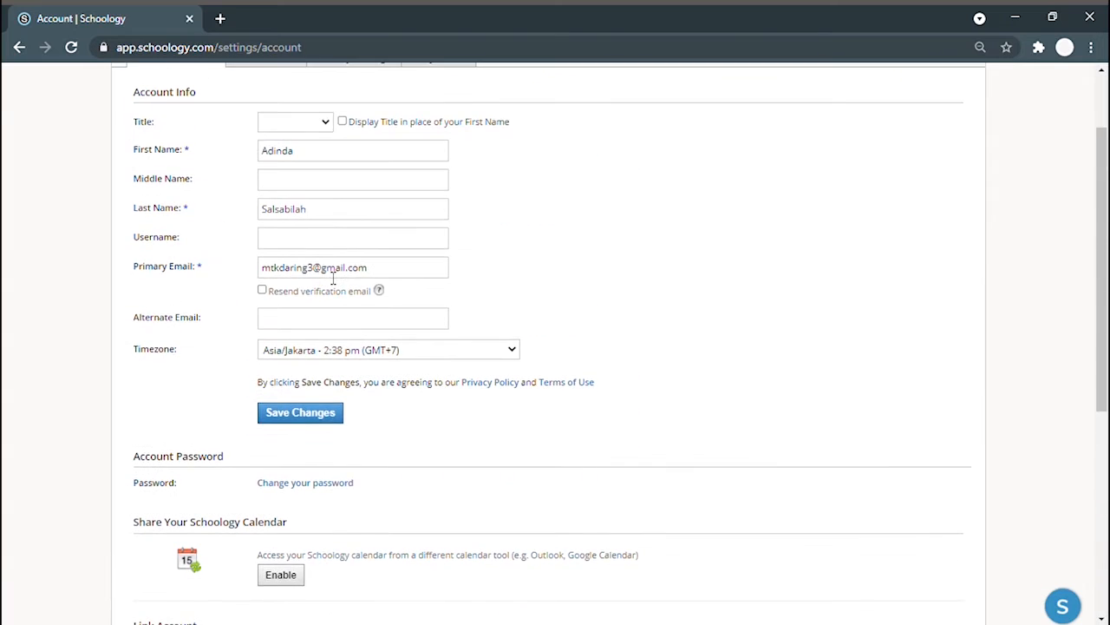
pyautogui.scroll(1, 332, 278)
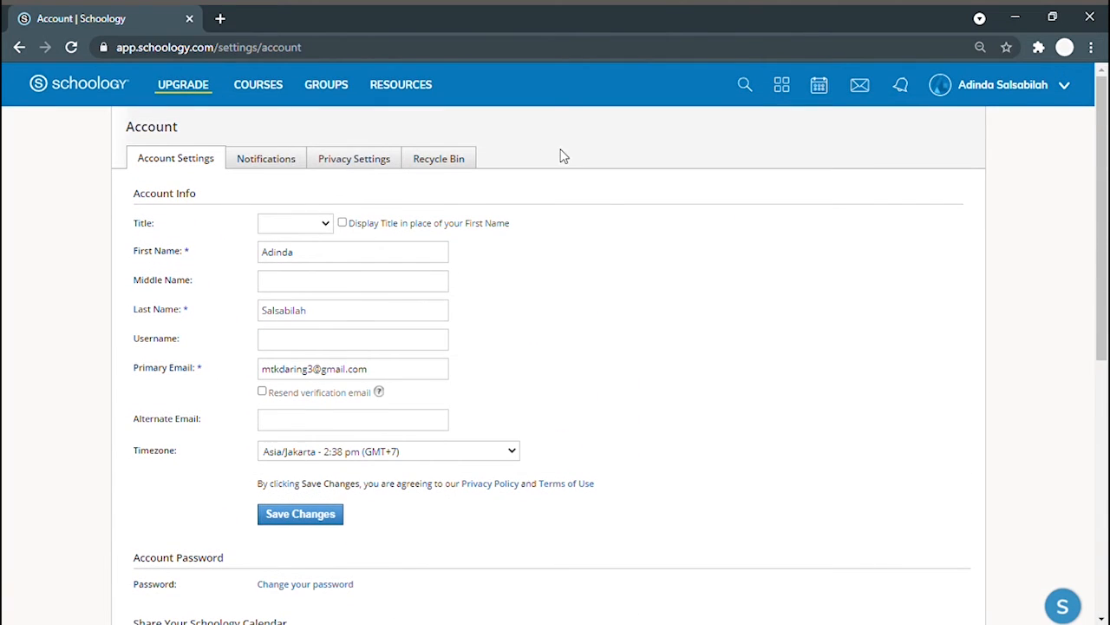
pyautogui.click(963, 84)
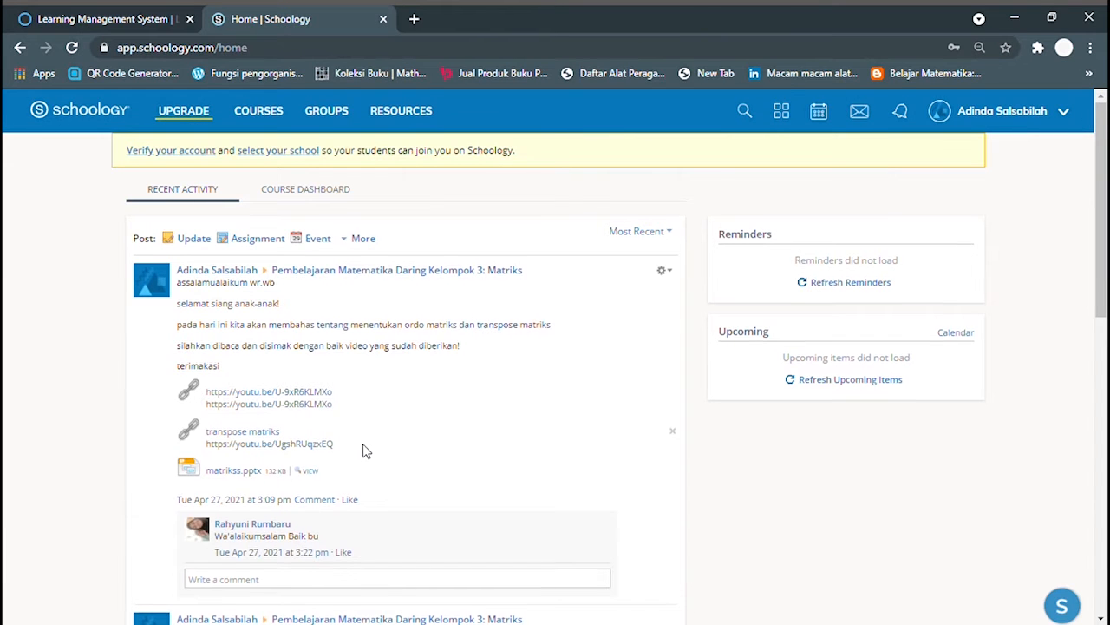
# Start a new course from the My Courses page and name it "XII MIPA A".
pyautogui.scroll(-8, 365, 449)
pyautogui.scroll(10, 364, 449)
pyautogui.click(269, 114)
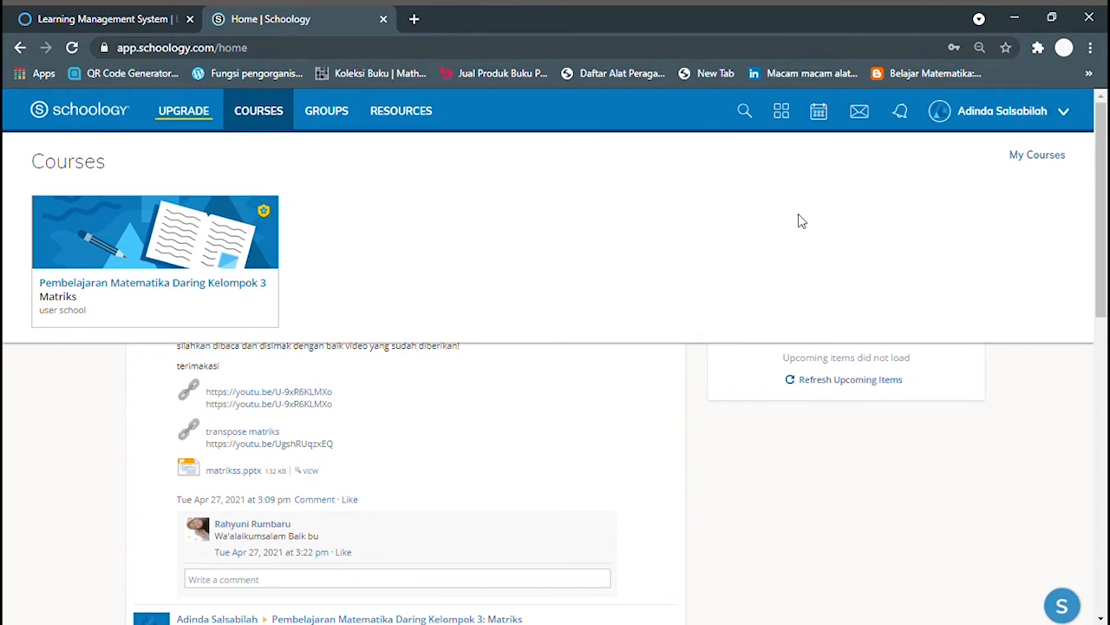
pyautogui.click(1032, 156)
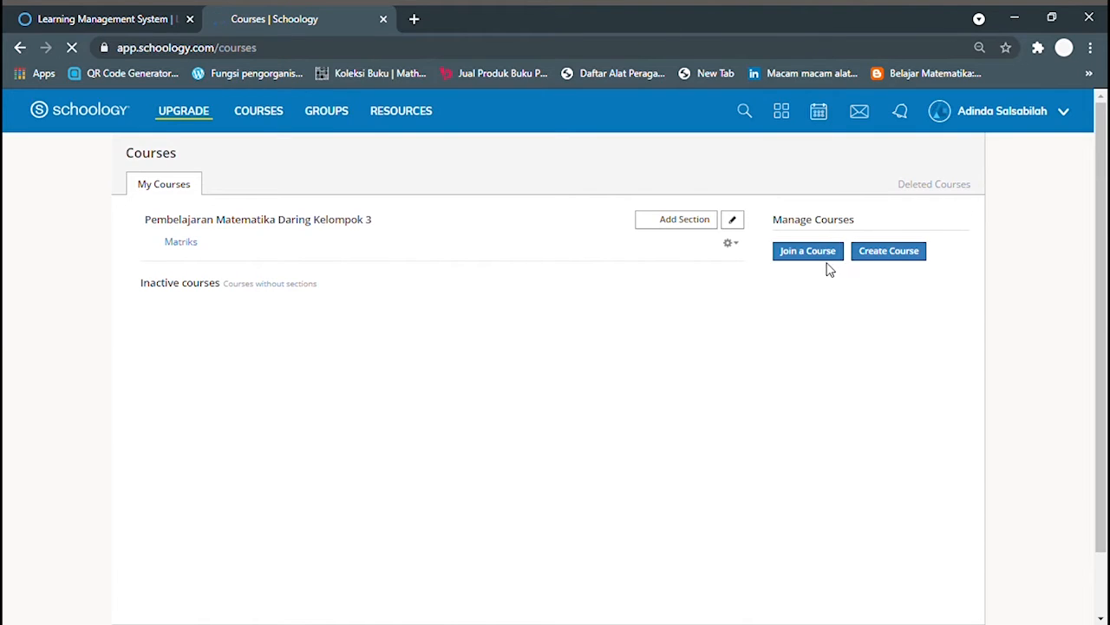
pyautogui.click(881, 255)
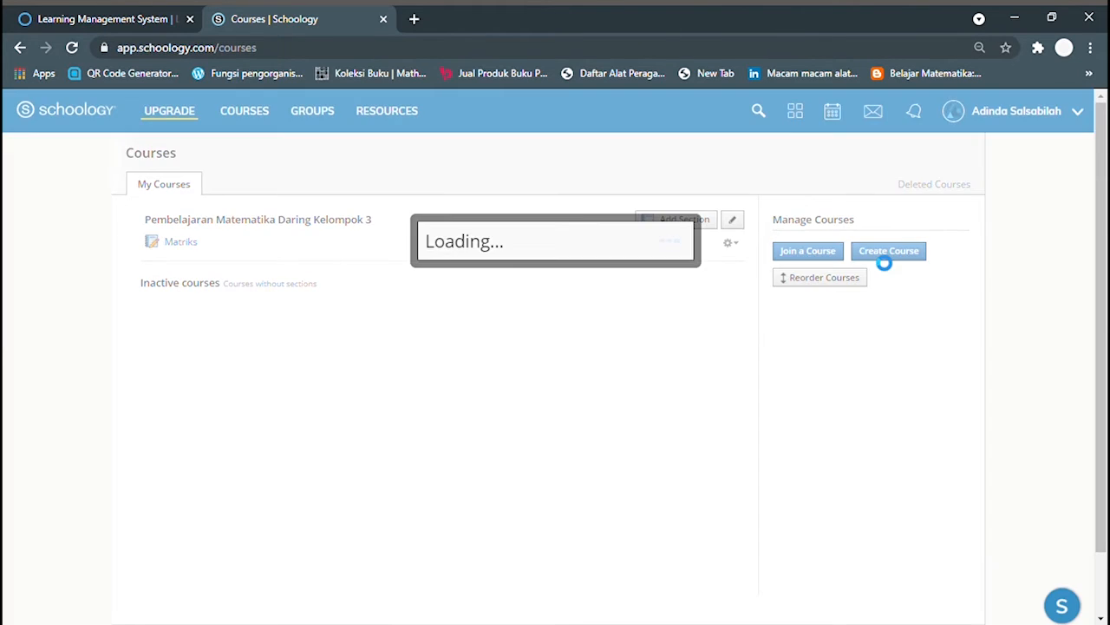
pyautogui.click(532, 242)
pyautogui.write('XII MIPA A')
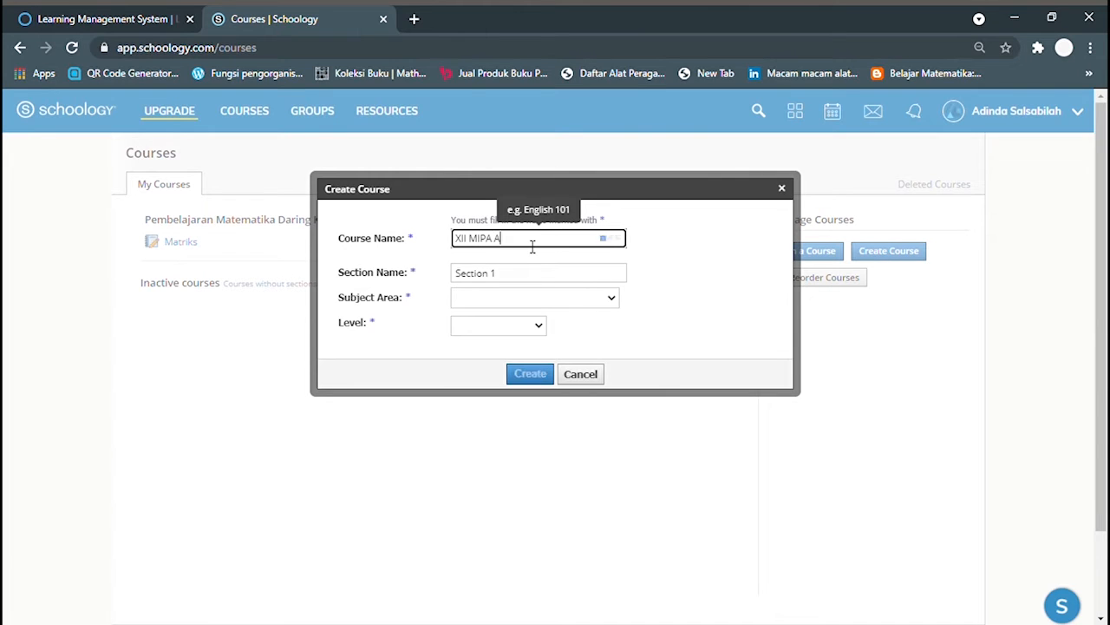
pyautogui.click(541, 297)
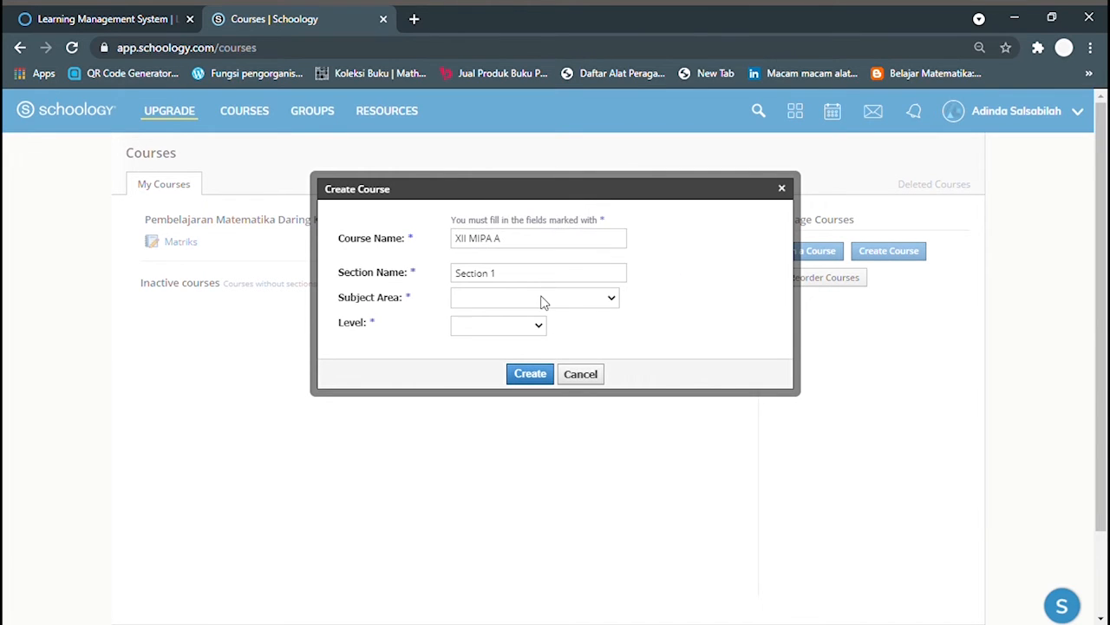
# Replace the default section name of the new course with "Matematika Wajib".
pyautogui.click(547, 273)
pyautogui.press('BackSpace')
pyautogui.press('BackSpace')
pyautogui.press('BackSpace')
pyautogui.press('BackSpace')
pyautogui.press('BackSpace')
pyautogui.press('BackSpace')
pyautogui.press('BackSpace')
pyautogui.press('BackSpace')
pyautogui.press('BackSpace')
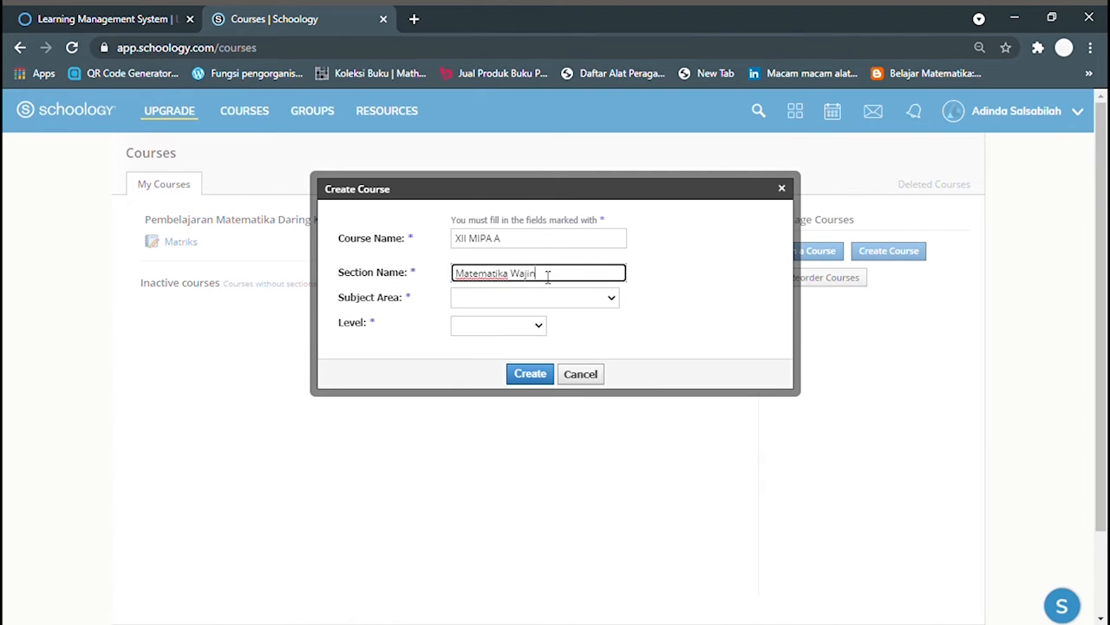
# Choose the subject area and level for the XII MIPA A course and create it.
pyautogui.click(519, 327)
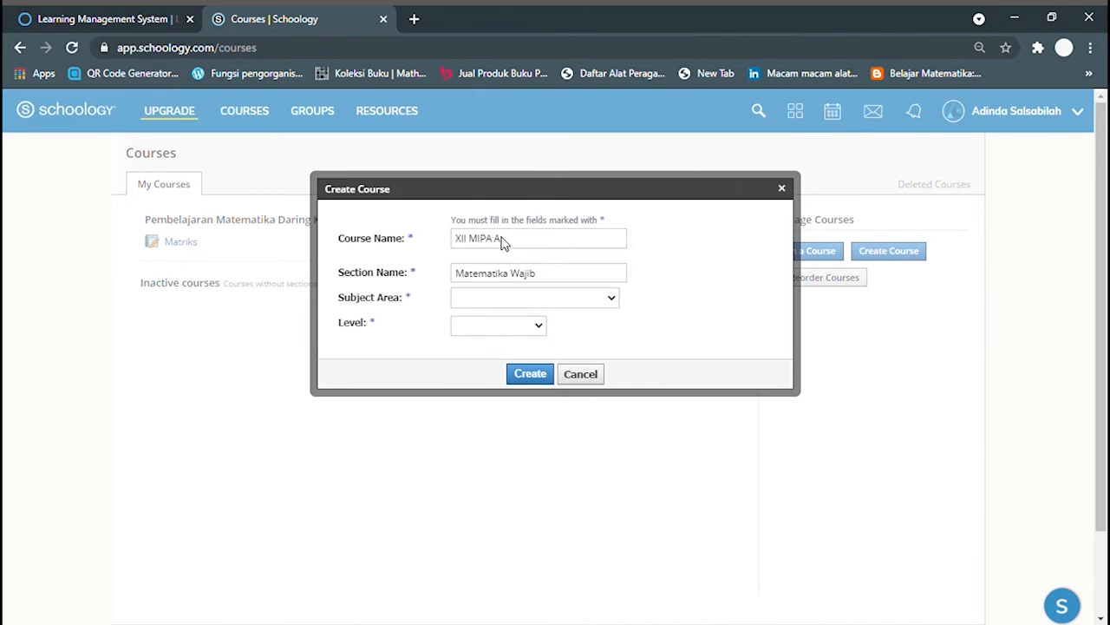
pyautogui.click(489, 238)
pyautogui.click(518, 298)
pyautogui.click(512, 436)
pyautogui.click(531, 374)
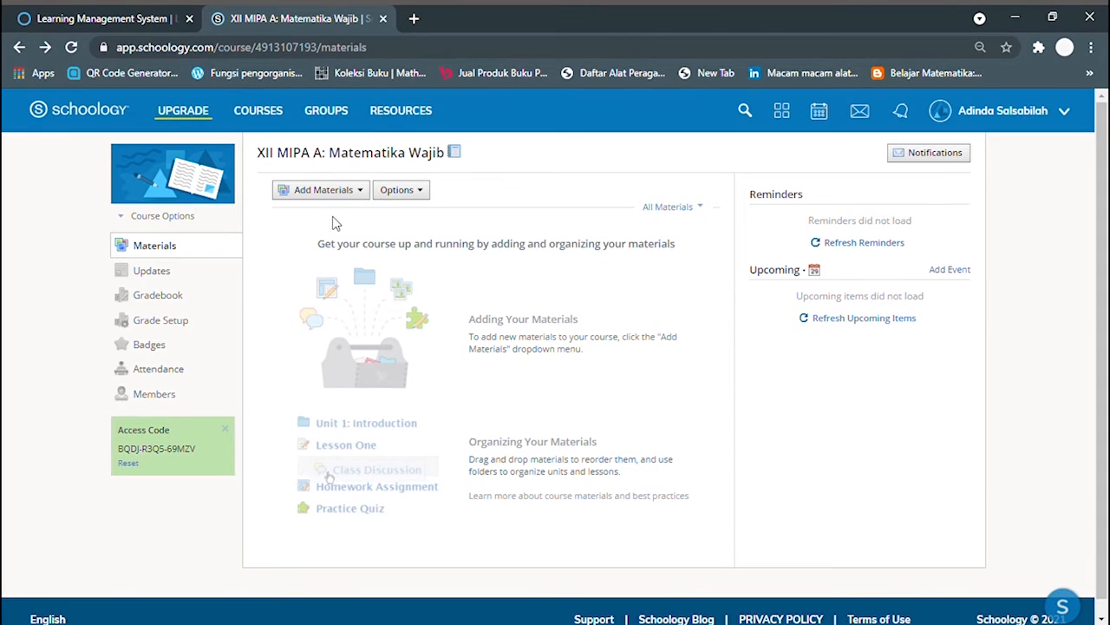
# Start a course materials folder titled "Pembuktian Matematika: Pembuktian Lansung" and describe it with a greeting and an introduction to direct proof.
pyautogui.click(310, 188)
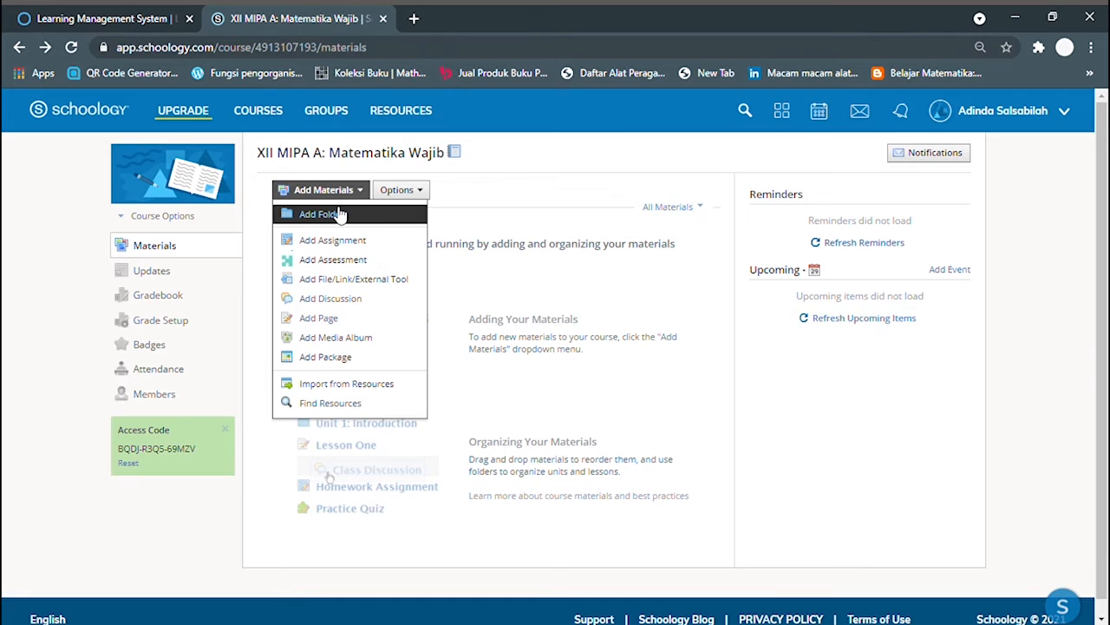
pyautogui.click(340, 214)
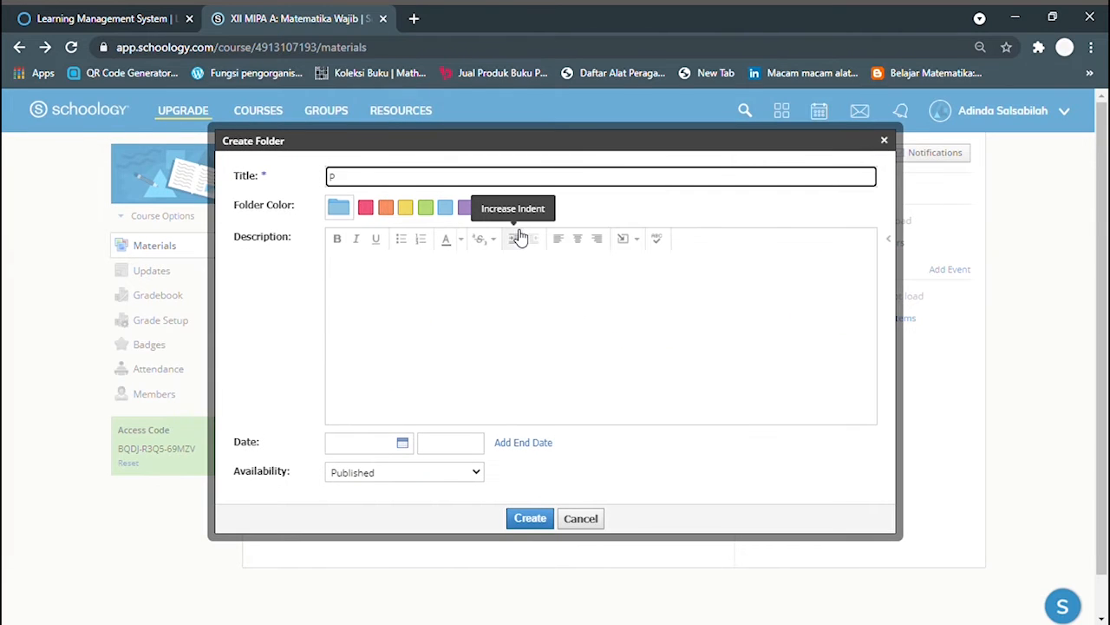
pyautogui.write('Pembuktian Matematika')
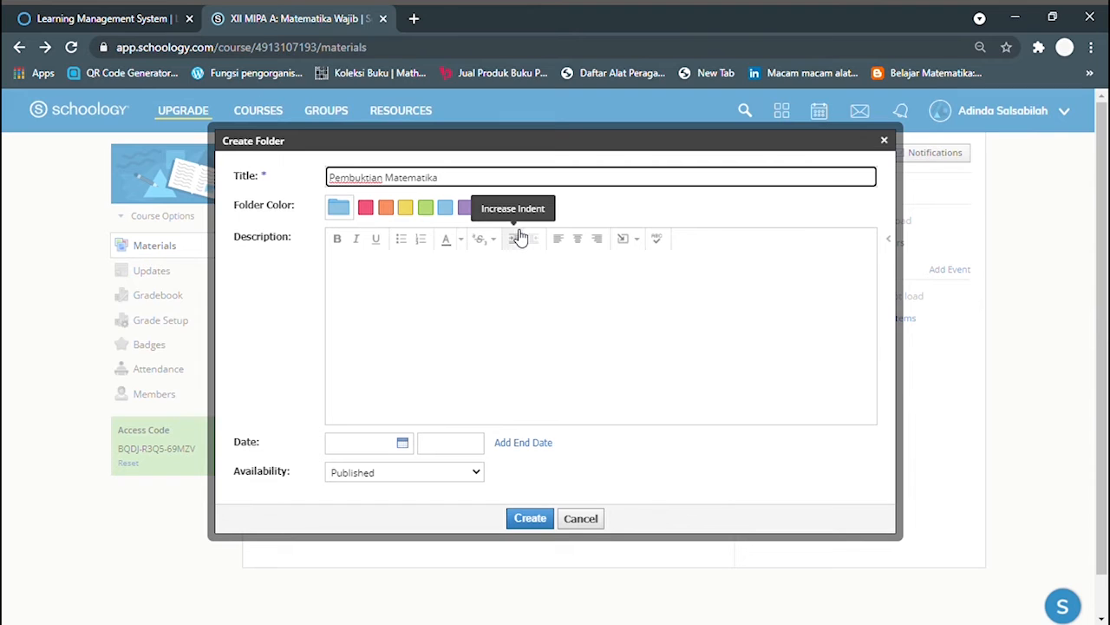
pyautogui.write(': Pembuktian Lansung')
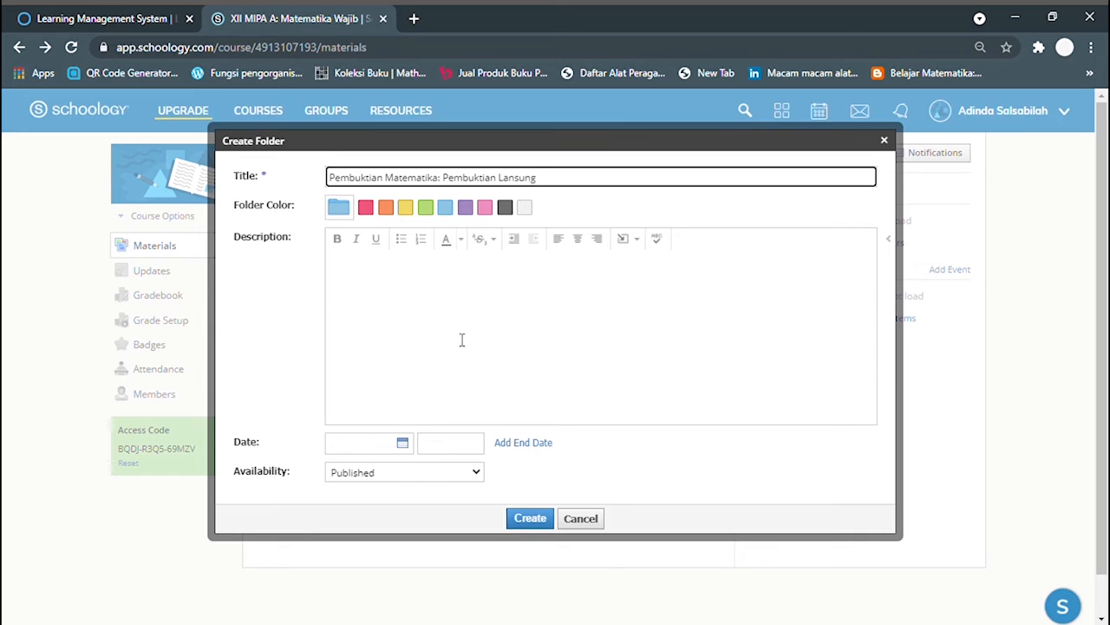
pyautogui.click(509, 301)
pyautogui.write('Assalamualaikum Wr. Wb.  Selamat pagi, semuanya. Bagaimana kabar kalian hari ini? Ibu harap semuanya sehat dan dalam keadaan yang baik, aamiin. Pada pertemuan hari ini, kita akan mulai mempelajari materi pembuktian matematika. Pembuktian matematika dapat dilakukan dengan tiga cara, yaitu pembuktian langsung, pembuktian tidak langsung, dan induksi matematika. Untuk hari ini, kita akan belajar tentang pembuktian langsung.')
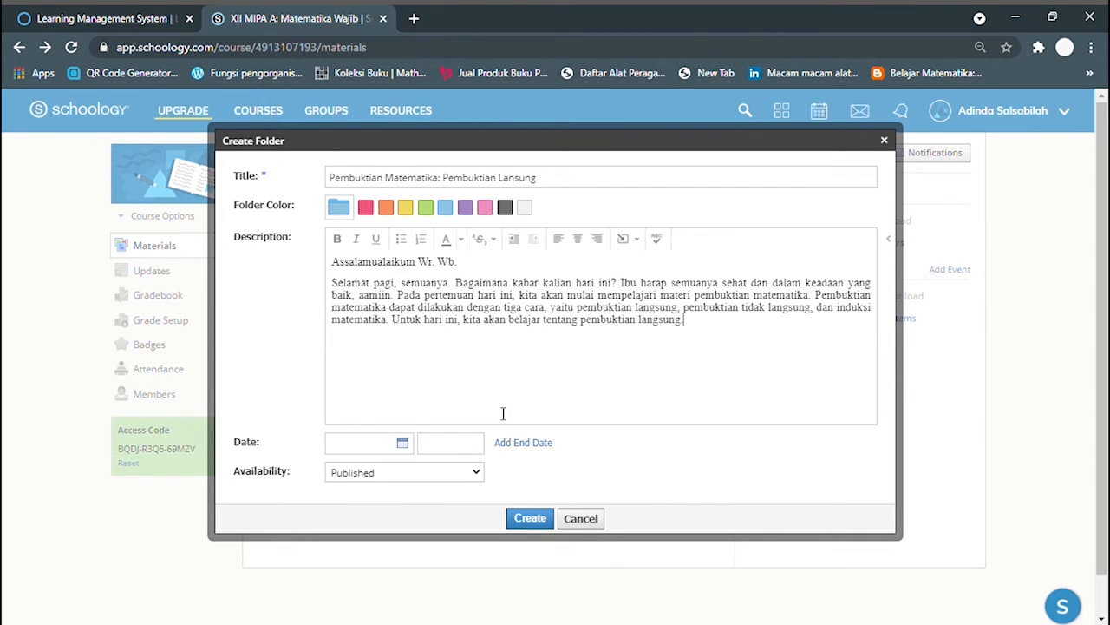
# Check the folder's date and availability options, keep it Published without a date, and create the folder.
pyautogui.click(403, 443)
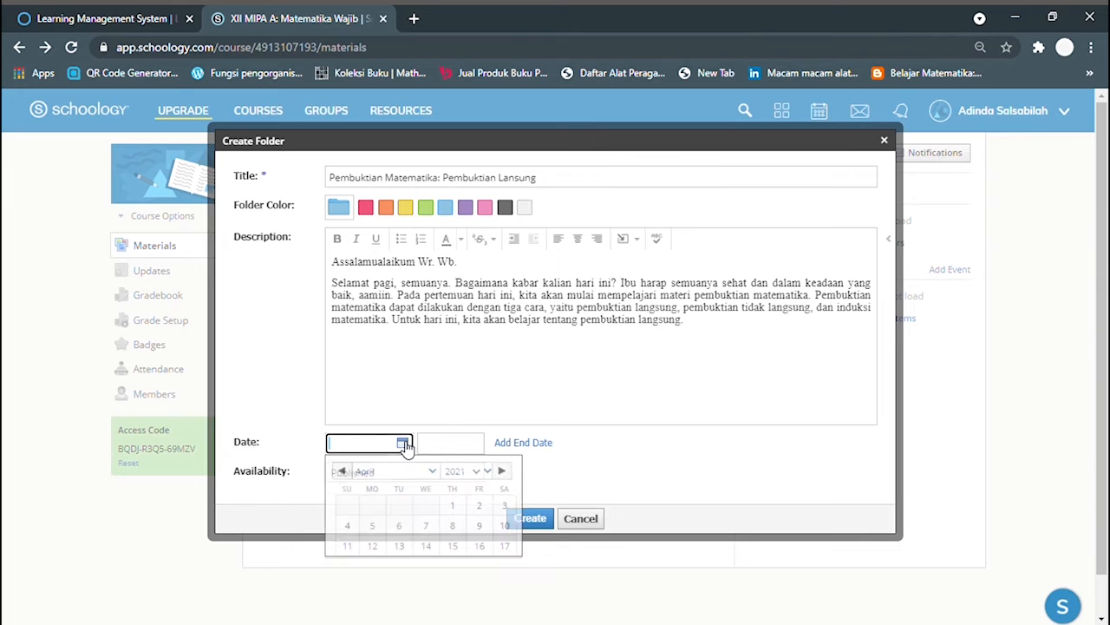
pyautogui.click(438, 448)
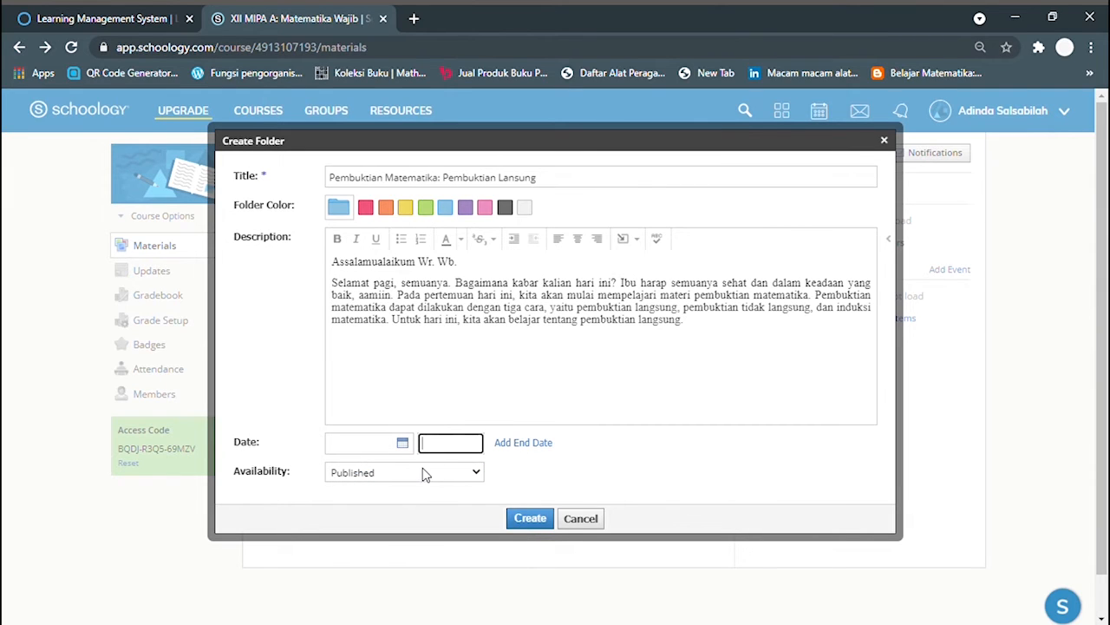
pyautogui.click(423, 477)
pyautogui.click(423, 477)
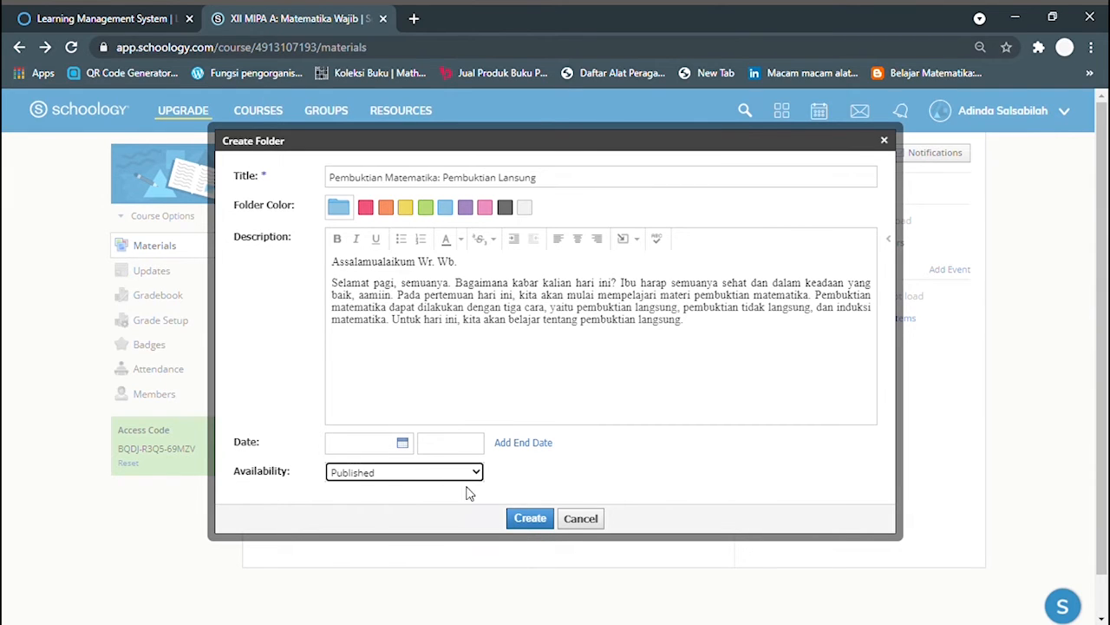
pyautogui.click(458, 474)
pyautogui.click(473, 475)
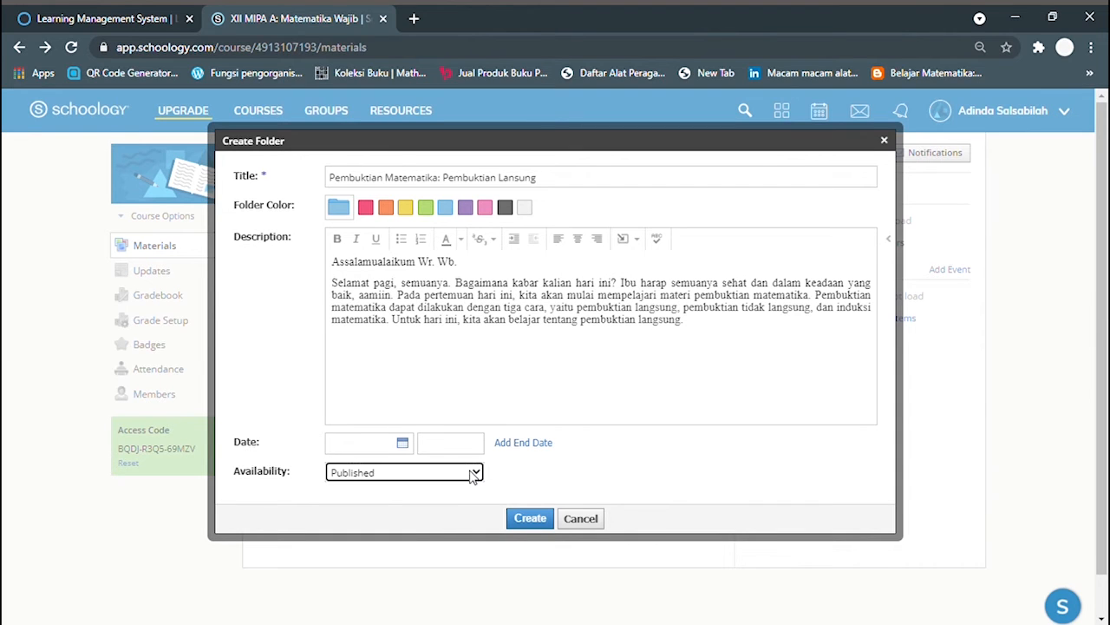
pyautogui.click(541, 520)
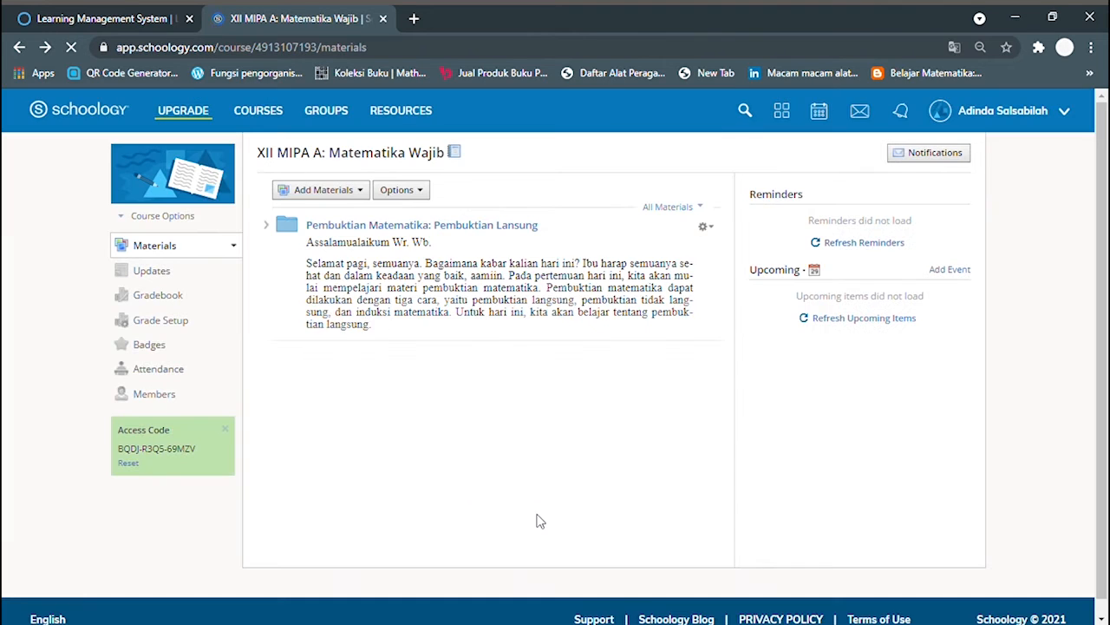
# Inside the new folder, create a page titled "Pembuktian Langsung" containing the copied direct-proof explanation with its worked examples.
pyautogui.click(408, 226)
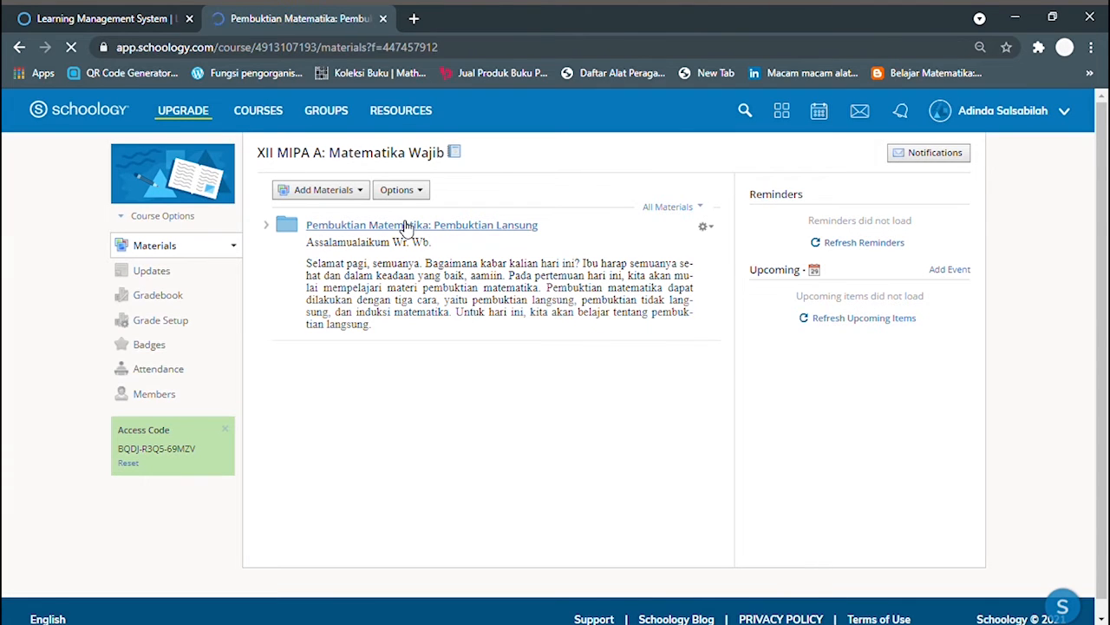
pyautogui.click(354, 214)
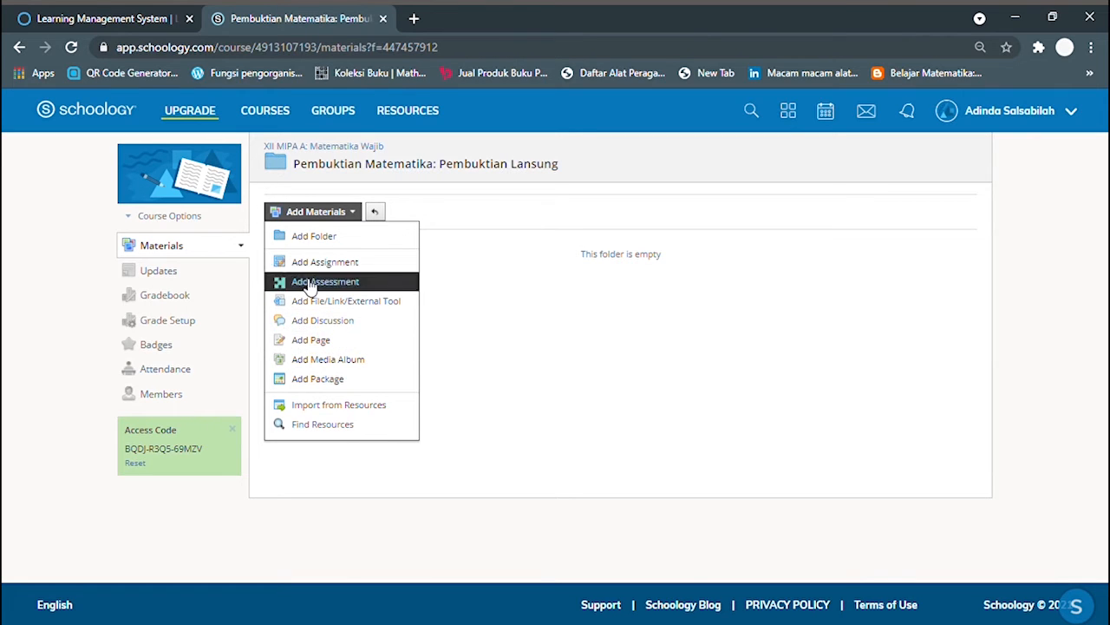
pyautogui.click(328, 347)
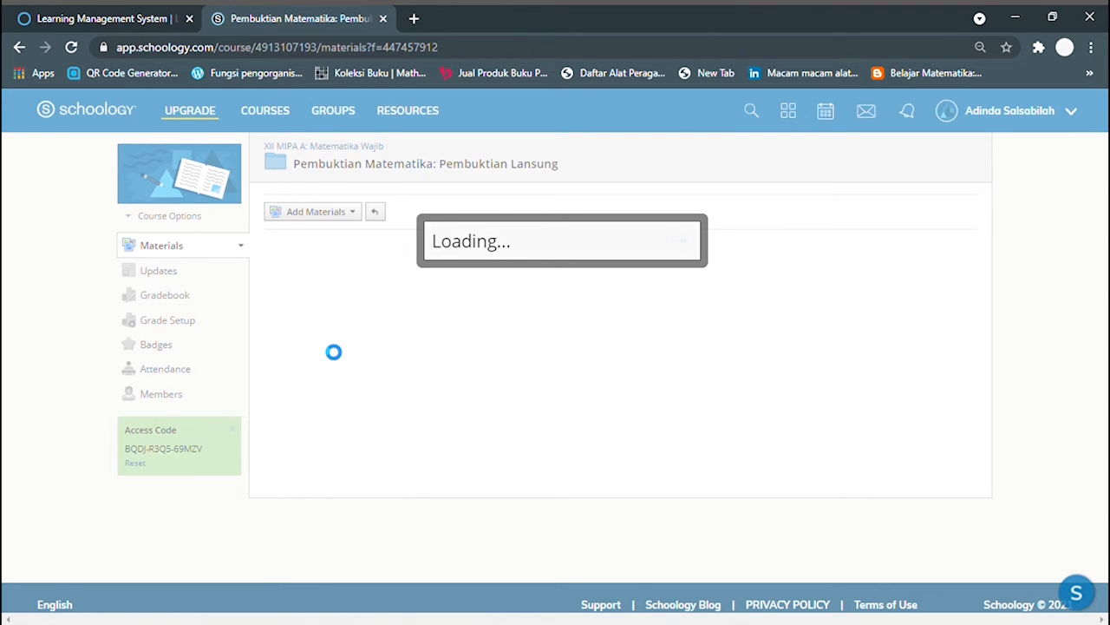
pyautogui.write('Pembuk')
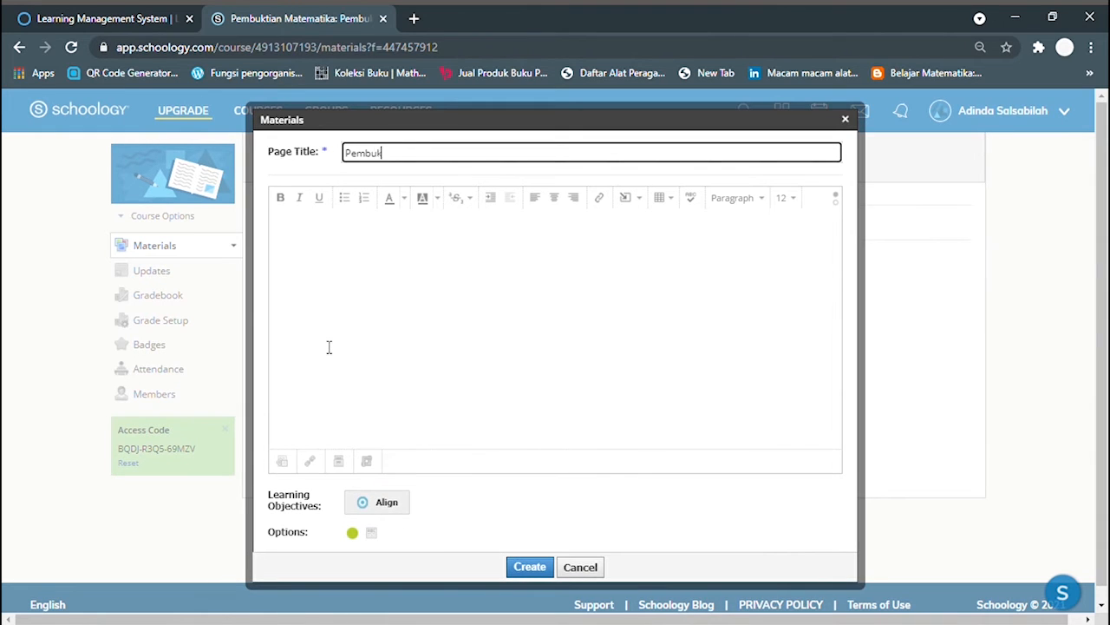
pyautogui.write('tian')
pyautogui.hotkey('alt', 'Tab')
pyautogui.click(345, 358)
pyautogui.hotkey('ctrl', 'v')
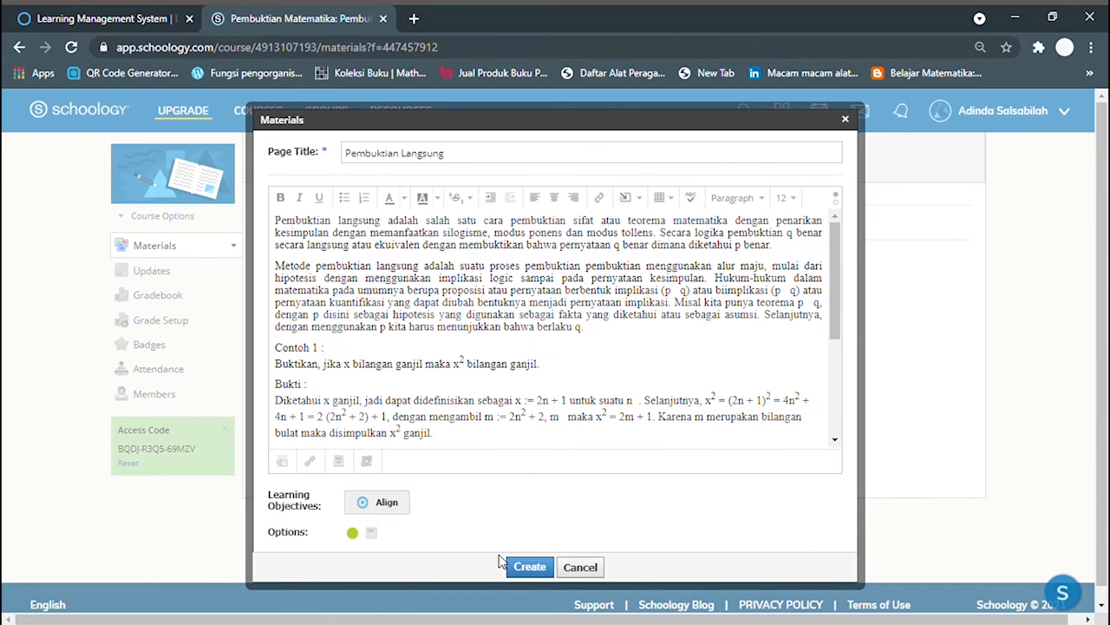
pyautogui.click(547, 575)
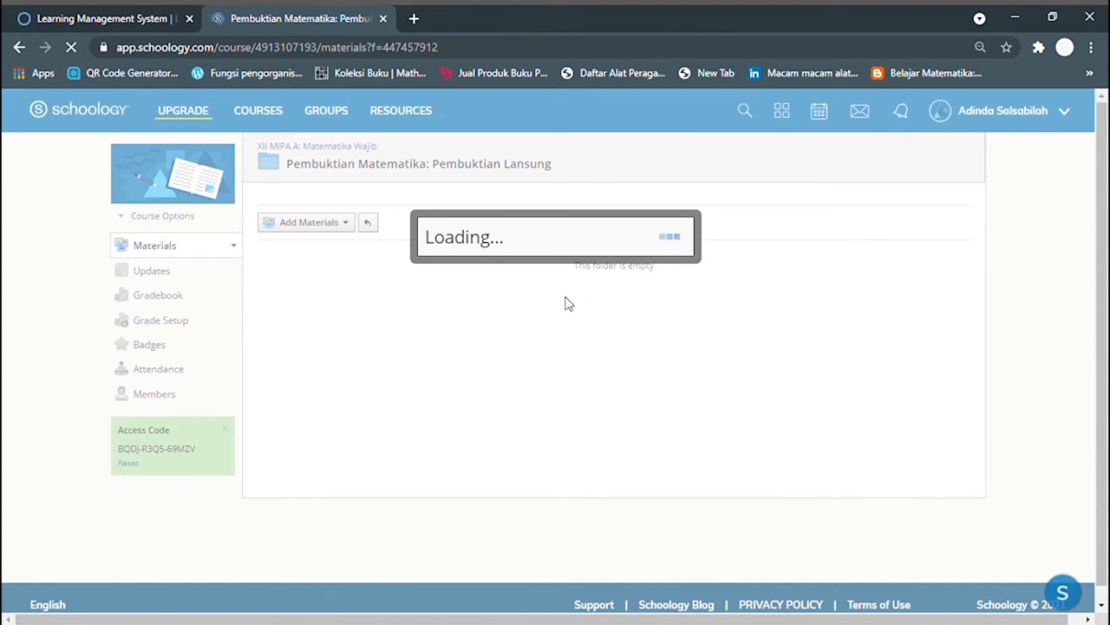
# View the Pembuktian Langsung page's content and return to the folder.
pyautogui.click(367, 255)
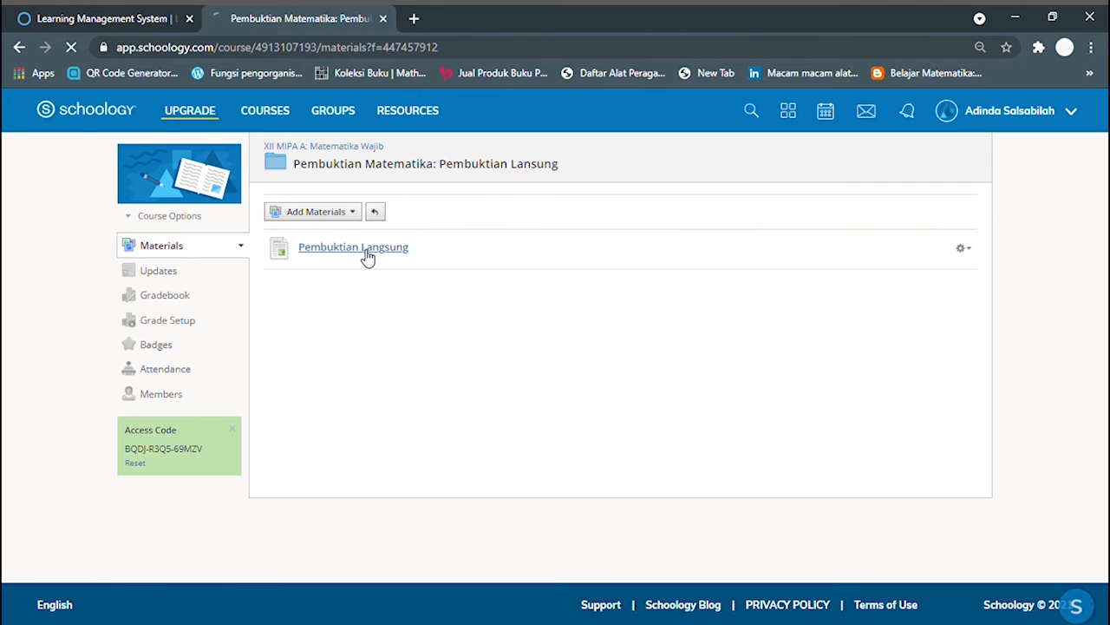
pyautogui.scroll(3, 375, 323)
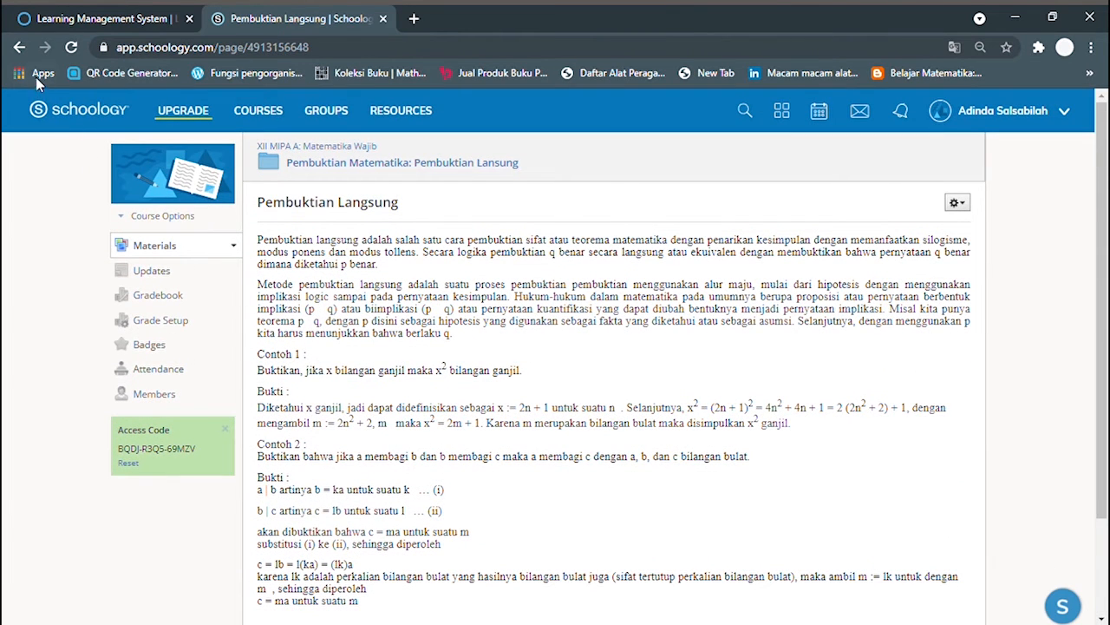
pyautogui.click(19, 47)
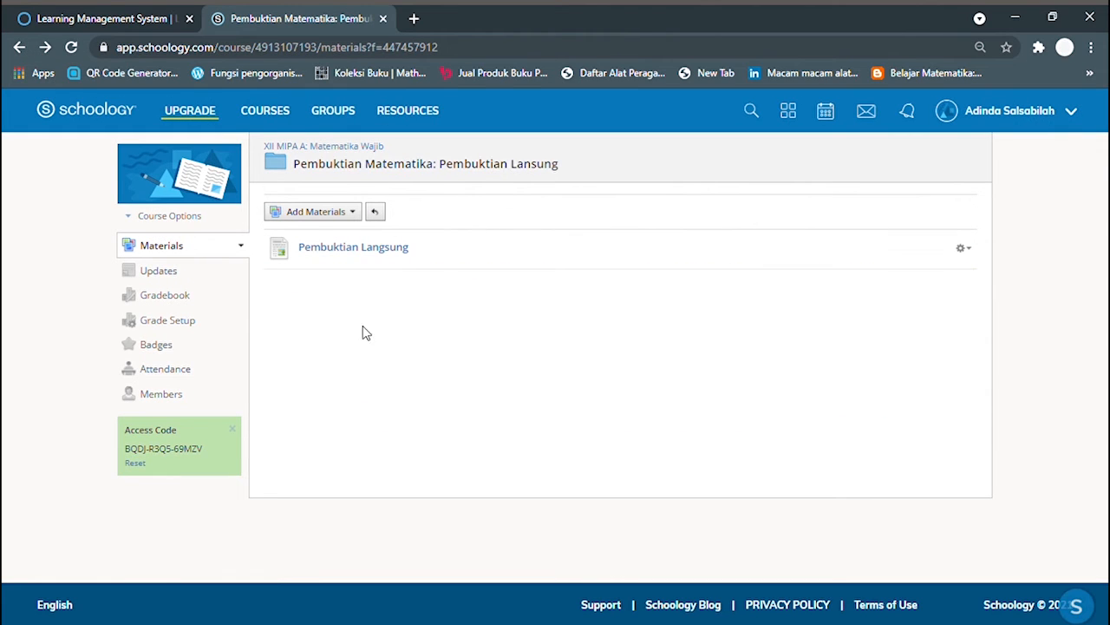
# Begin adding a file or link to the folder, and copy the shareable link of the "Pembuktian Langsung #MariMengajar" video from YouTube Studio.
pyautogui.click(337, 220)
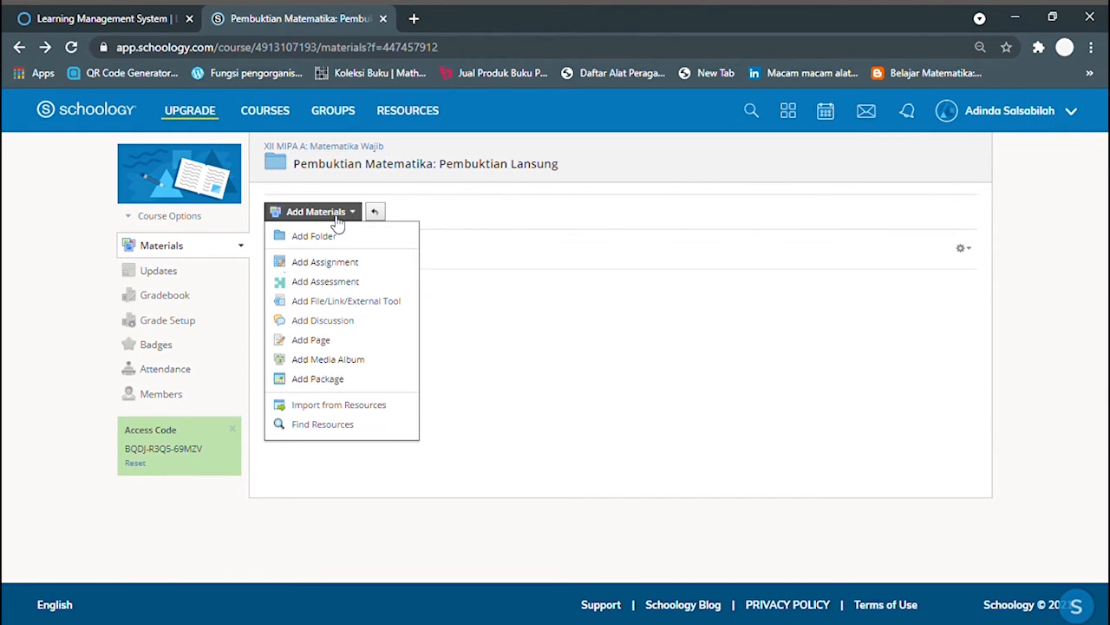
pyautogui.click(340, 303)
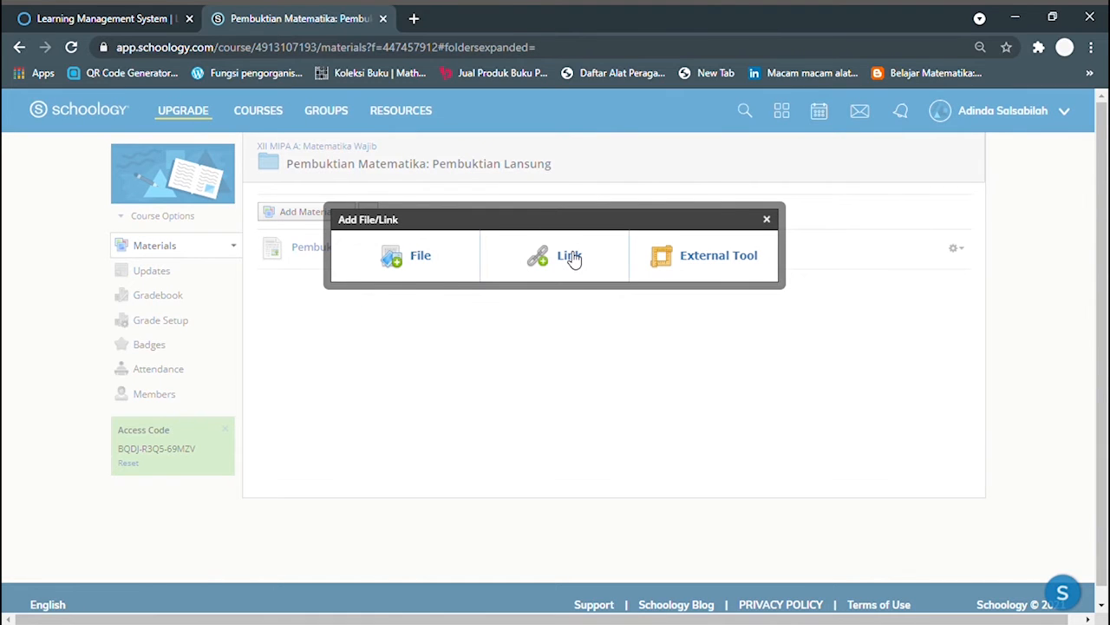
pyautogui.click(414, 20)
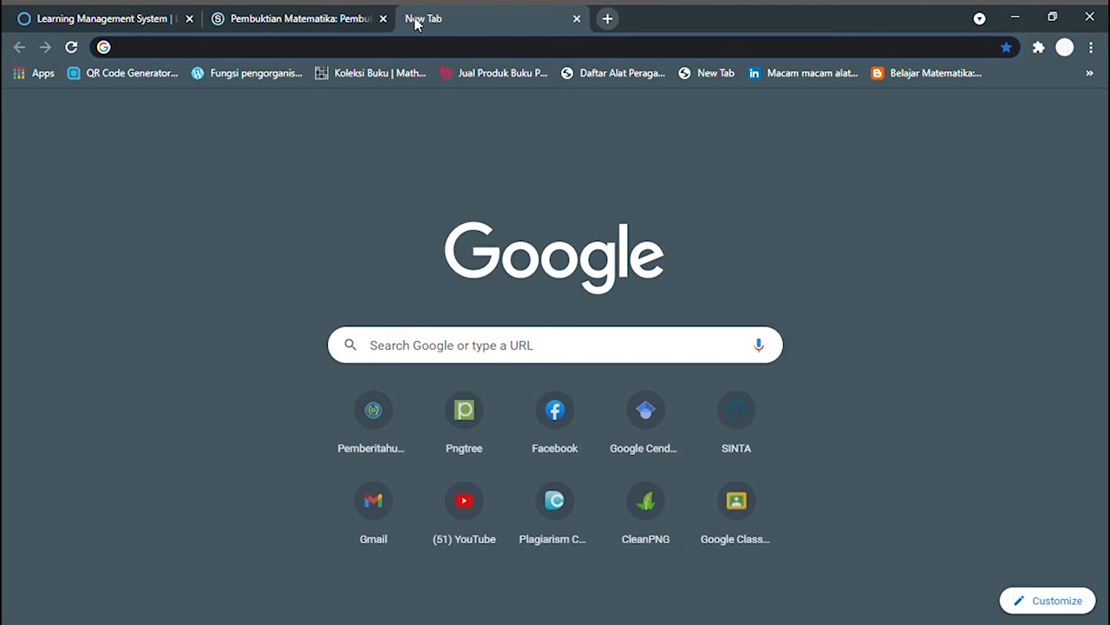
pyautogui.click(491, 484)
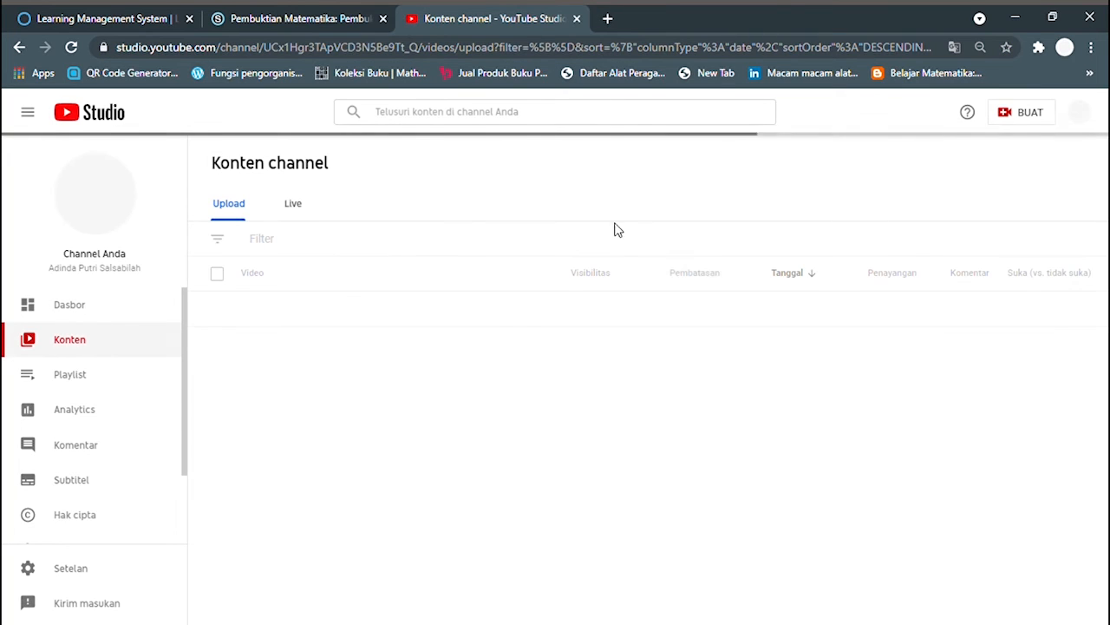
pyautogui.scroll(-3, 679, 258)
pyautogui.scroll(-4, 679, 257)
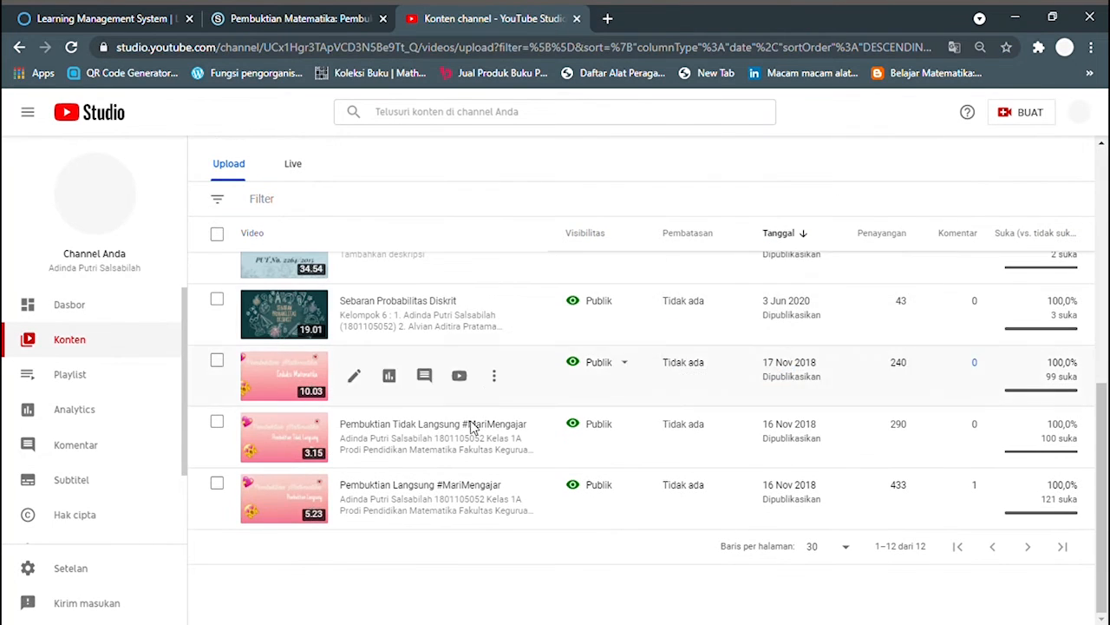
pyautogui.moveTo(420, 524)
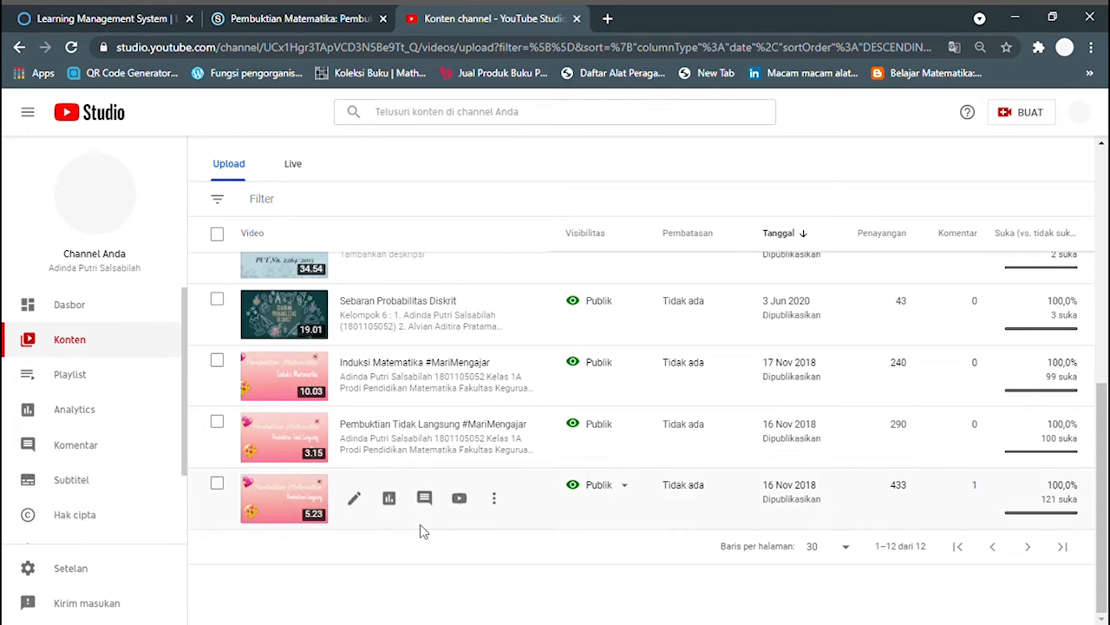
pyautogui.click(504, 500)
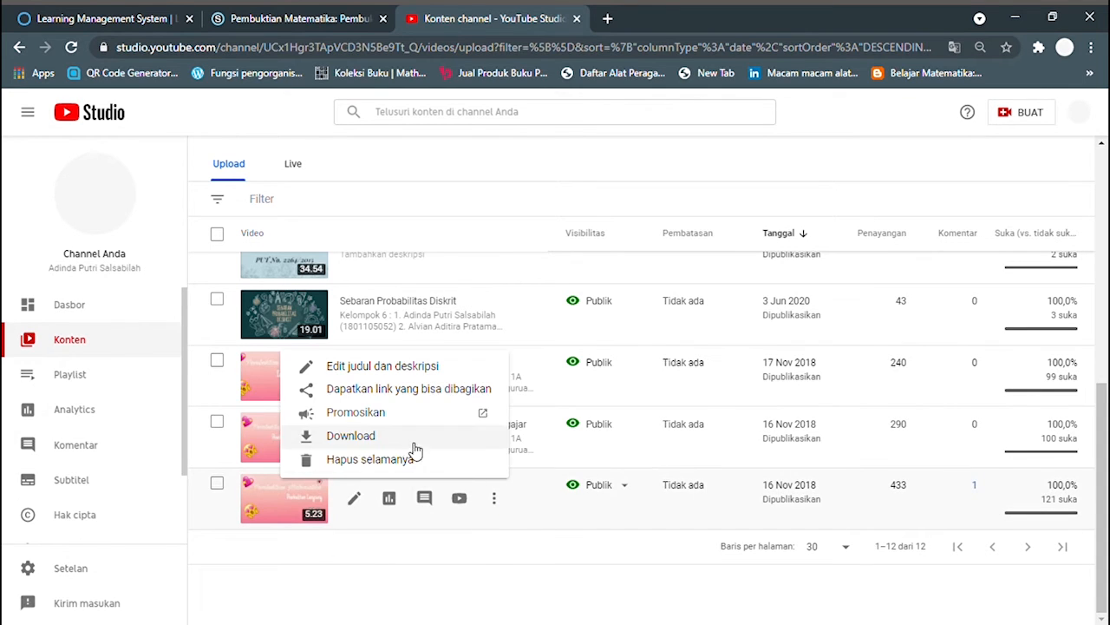
pyautogui.click(368, 397)
pyautogui.click(293, 16)
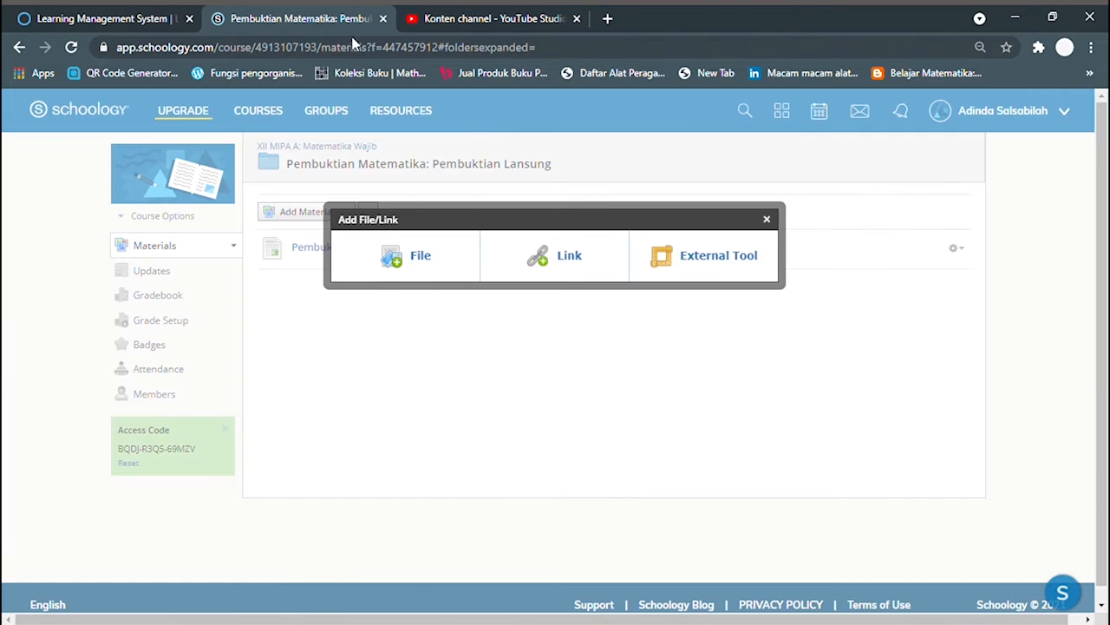
pyautogui.click(569, 269)
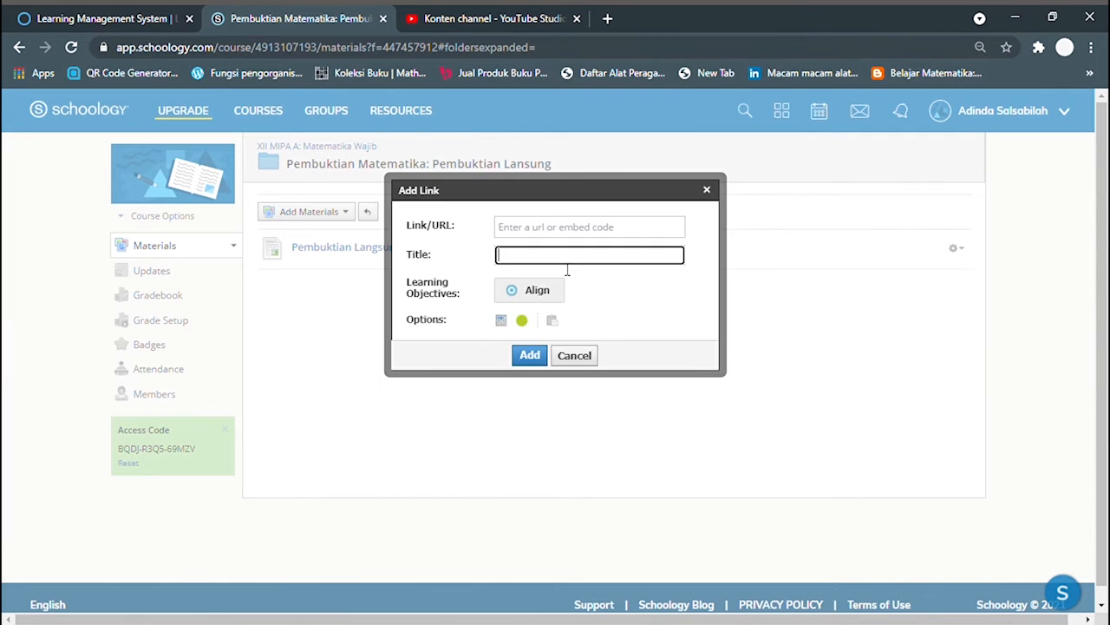
pyautogui.click(564, 233)
pyautogui.write('https://youtu.be/EzEyBFOSGDU')
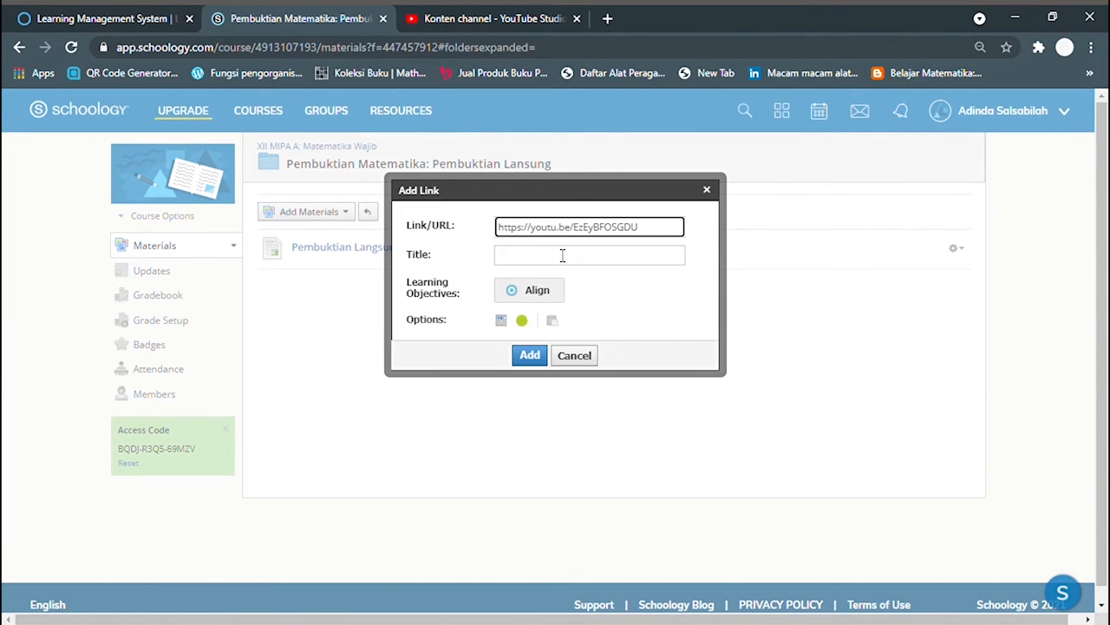
pyautogui.click(562, 260)
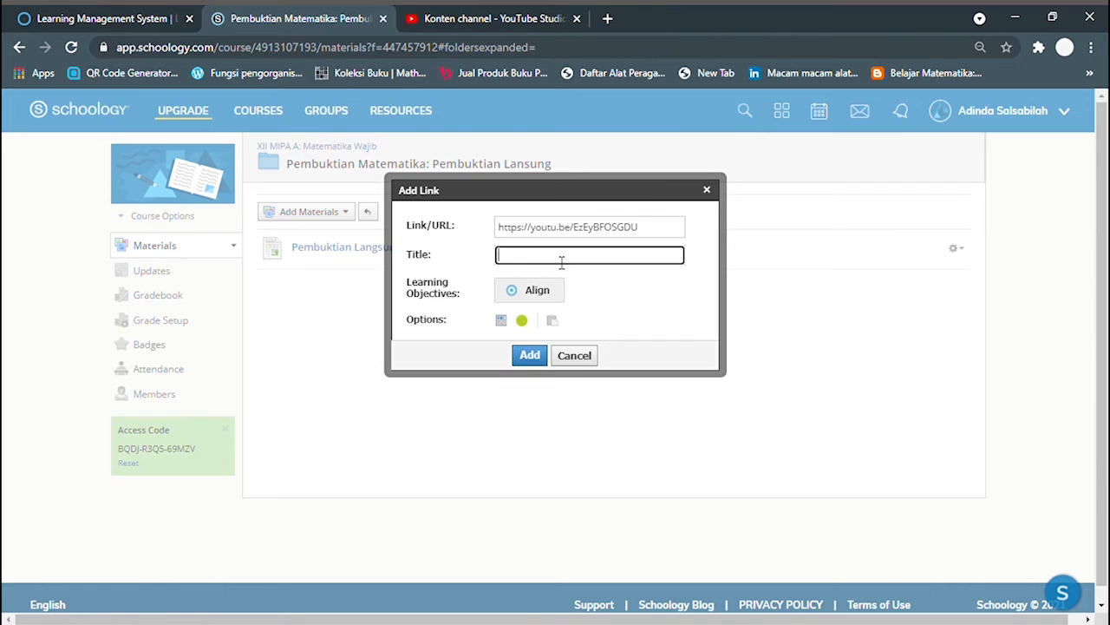
pyautogui.write('Video Penjelasan Pembuktian Langsung')
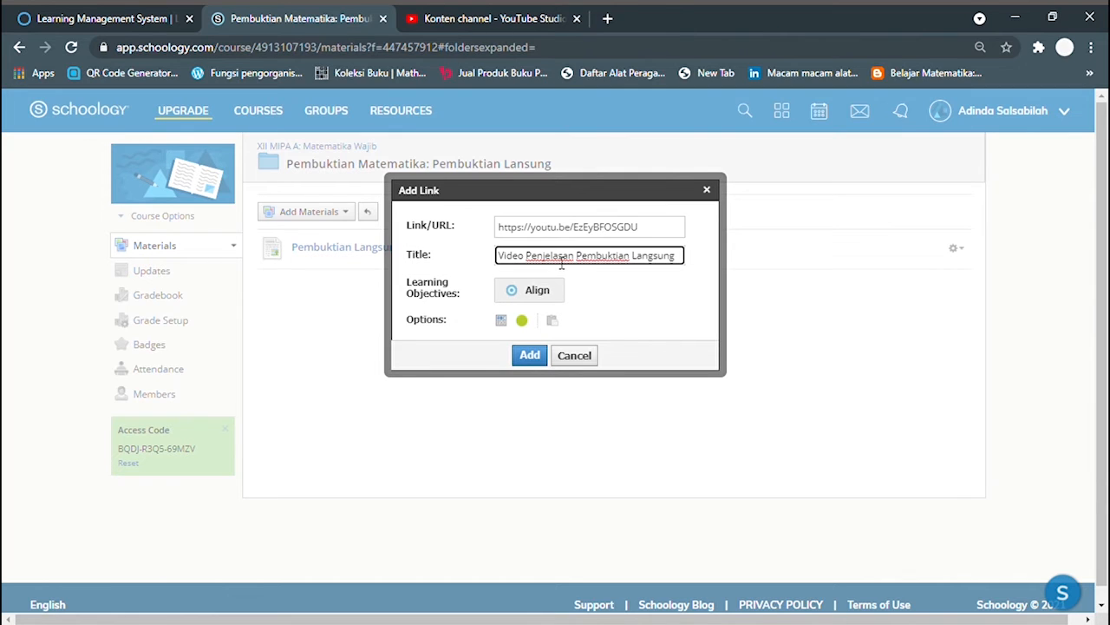
pyautogui.click(530, 356)
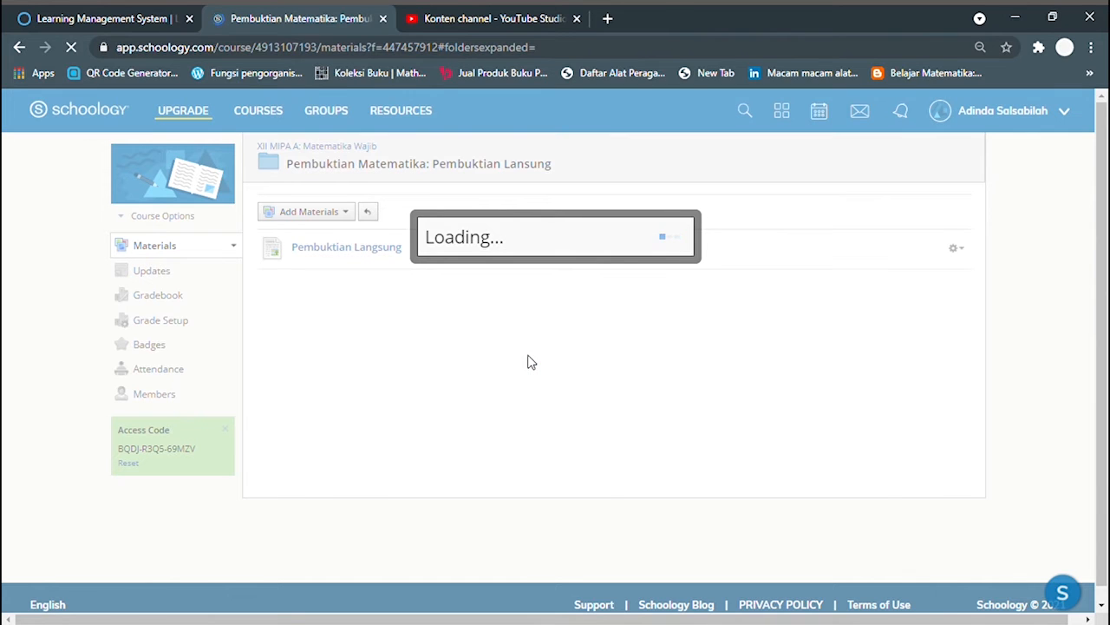
# Add a discussion titled "Diskusi Pembuktian Langsung" to the folder, with the description "Setelah melihat video yang disertakan, silahkan bertanya jika ada yang kurang paham.".
pyautogui.click(359, 217)
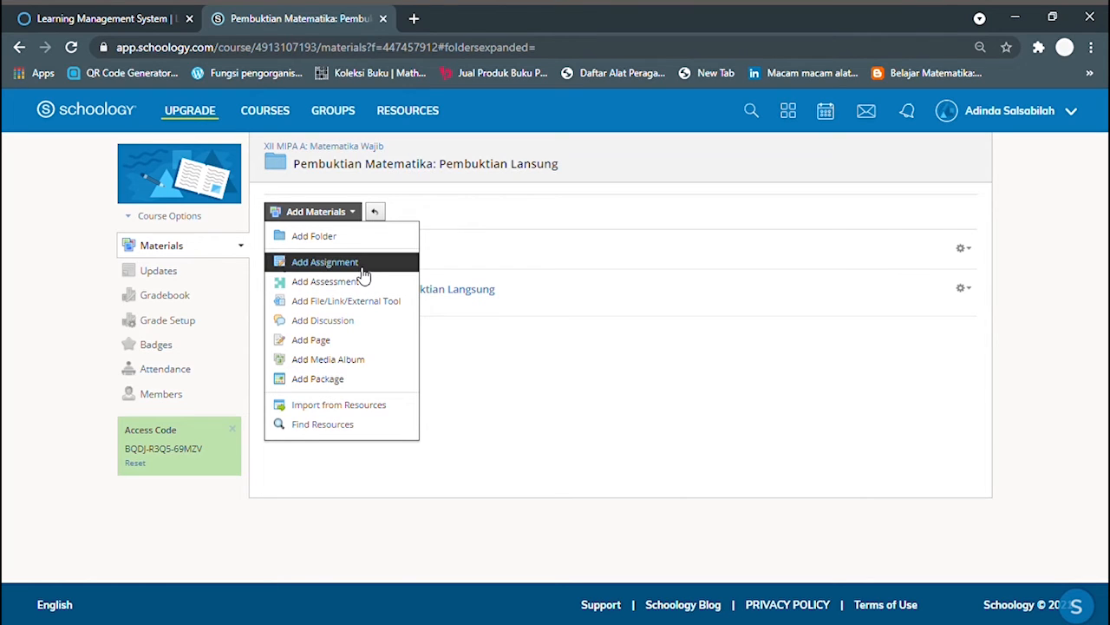
pyautogui.click(364, 323)
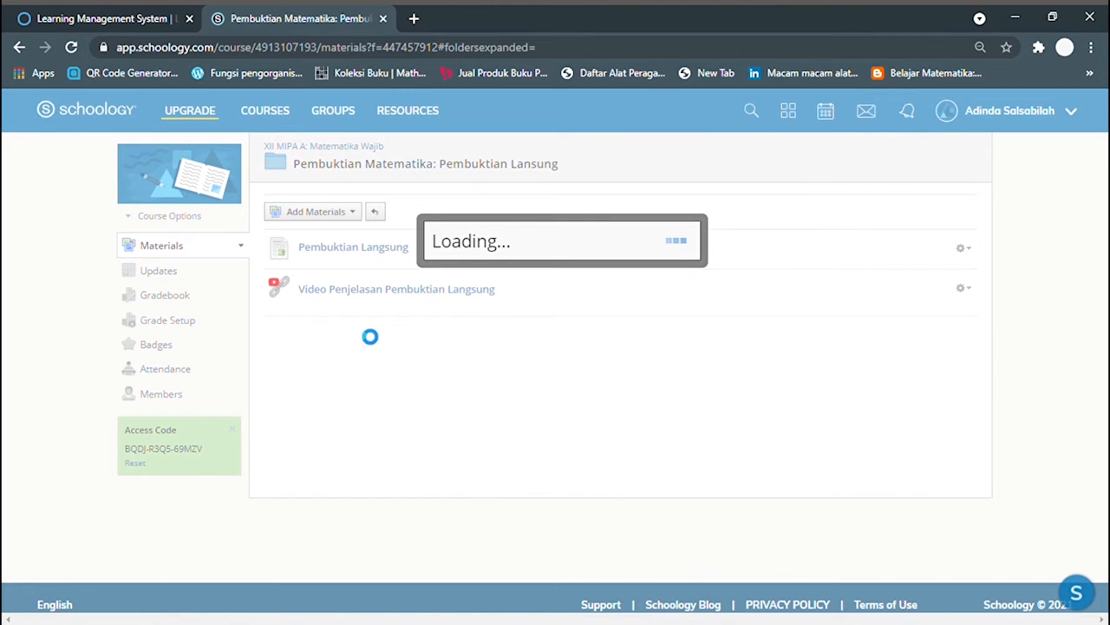
pyautogui.write('Diskusi Pembuktian Langsung')
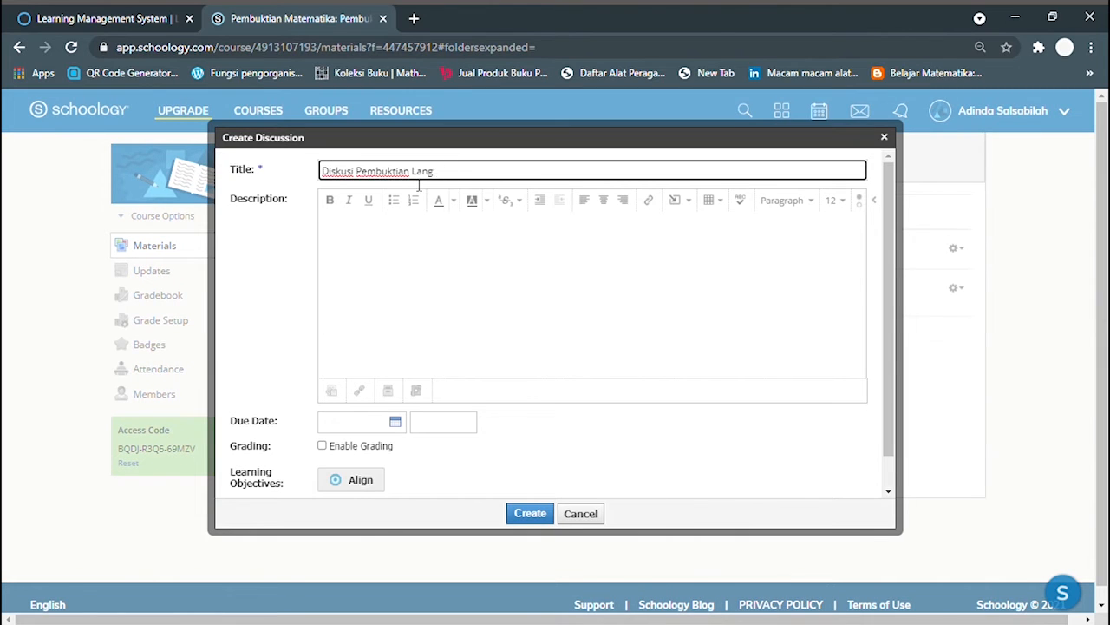
pyautogui.click(433, 250)
pyautogui.write('Setelah melihat video y')
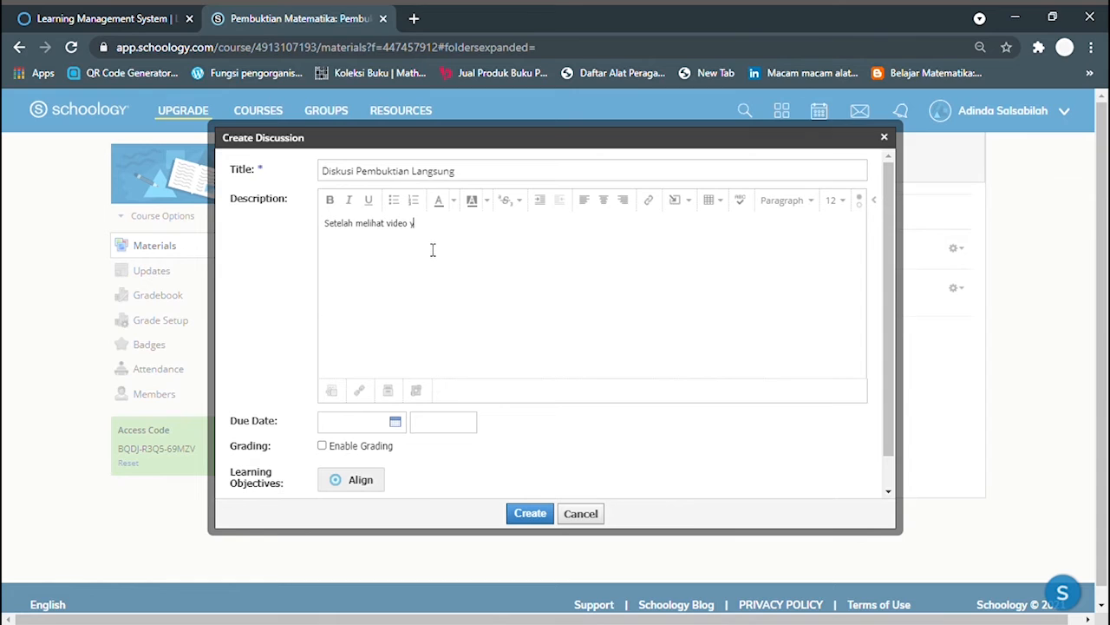
pyautogui.write('ang disertakan, silahkan bertanya jika ada yang')
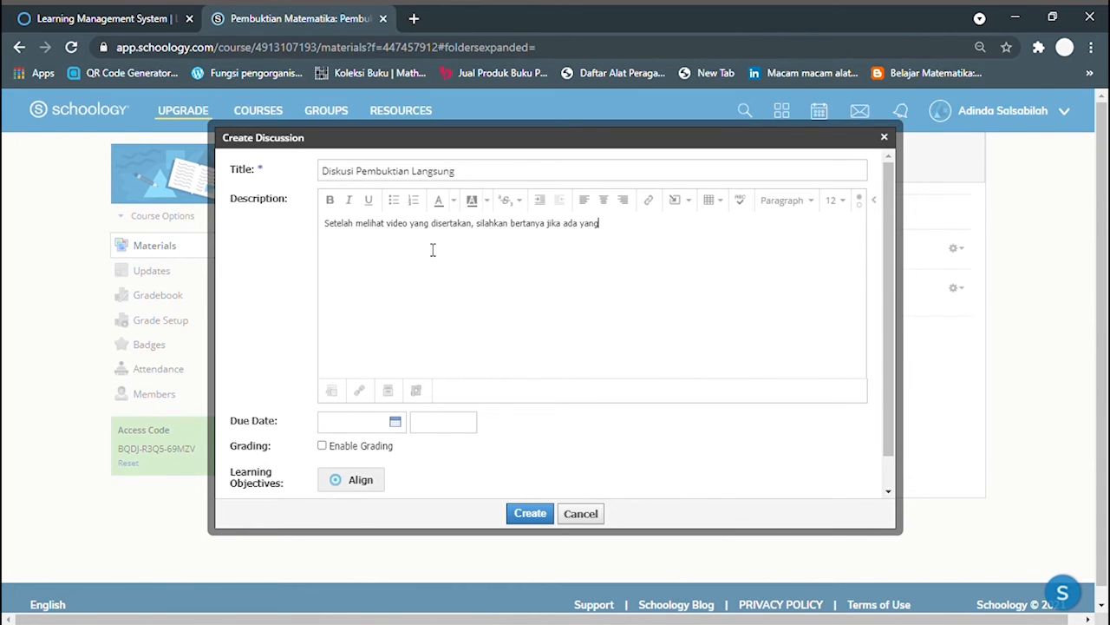
pyautogui.write(' kirang paham.')
pyautogui.click(530, 517)
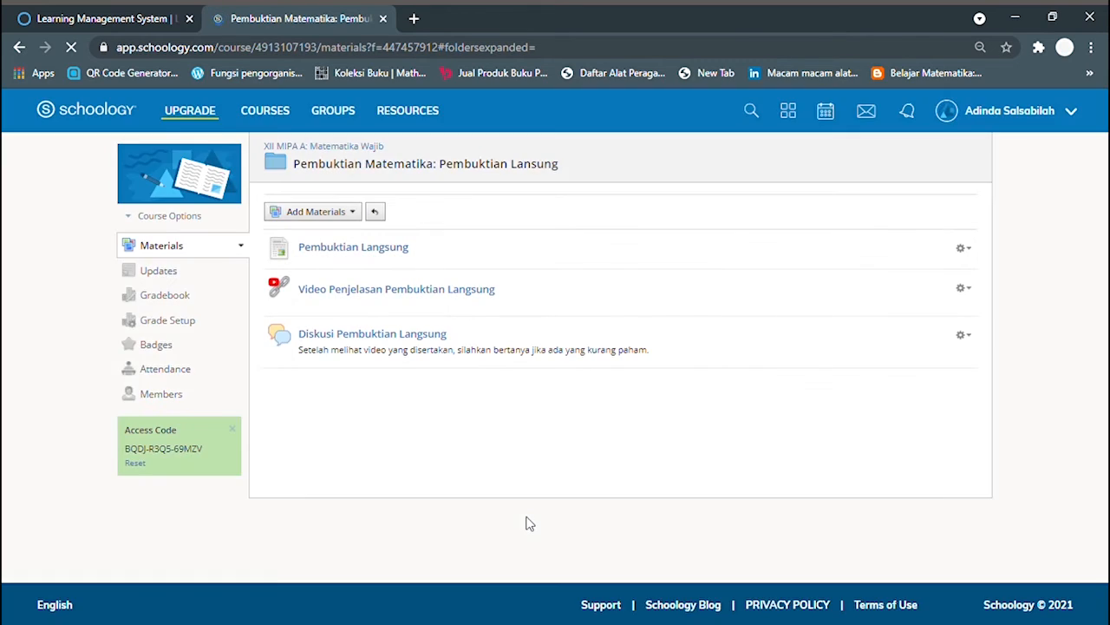
# Start an assignment named "Pembuktian Langsung" with two numbered proof problems introduced by "Jawablah pertanyaan dibawah ini dengan benar dan tepat.".
pyautogui.click(319, 213)
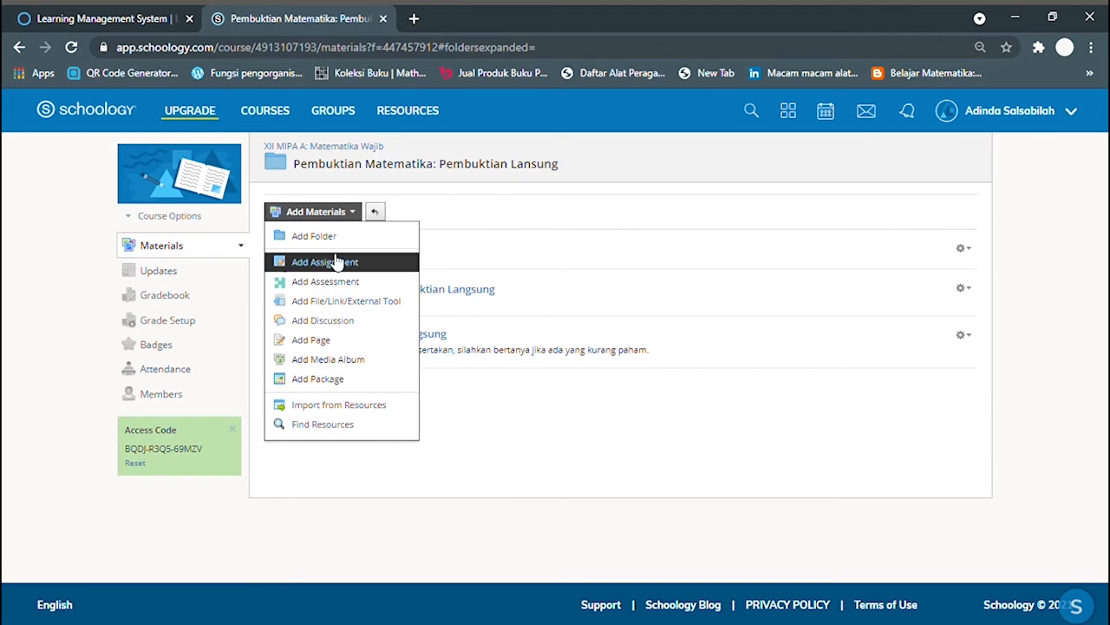
pyautogui.click(328, 261)
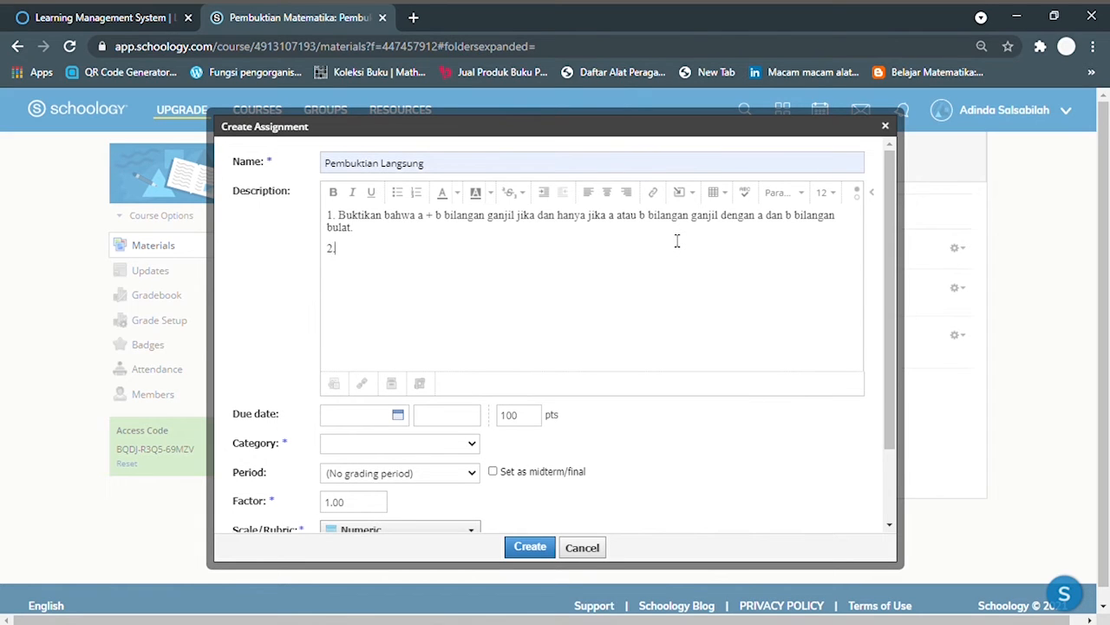
pyautogui.write('Buktikan bahwa perkalian tiga bilangan asli berurutan habis dibagi 3')
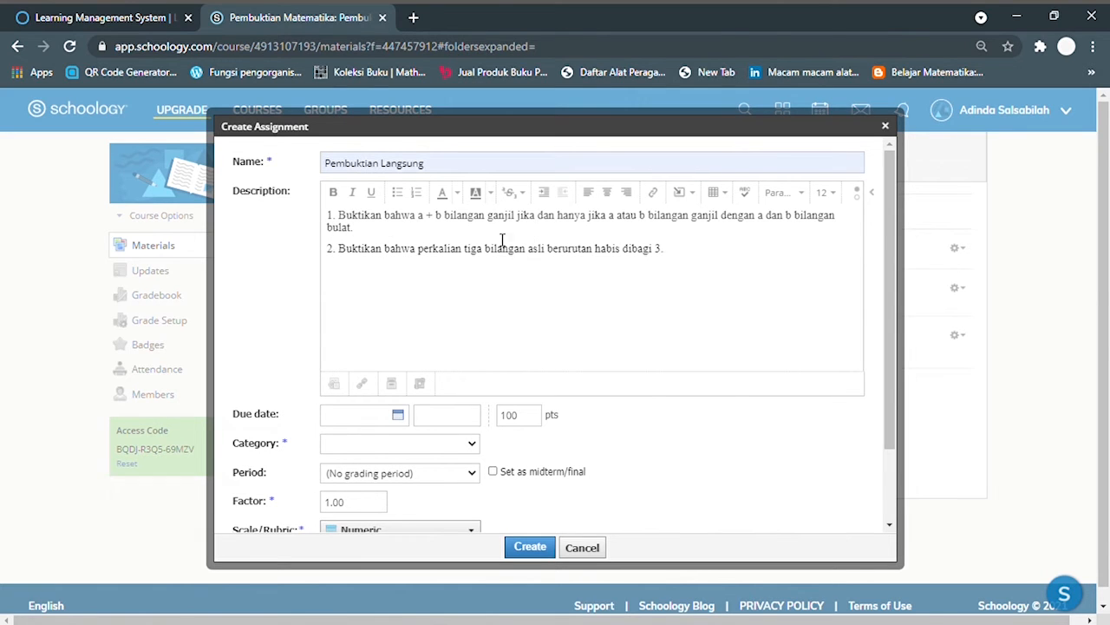
pyautogui.press('Return')
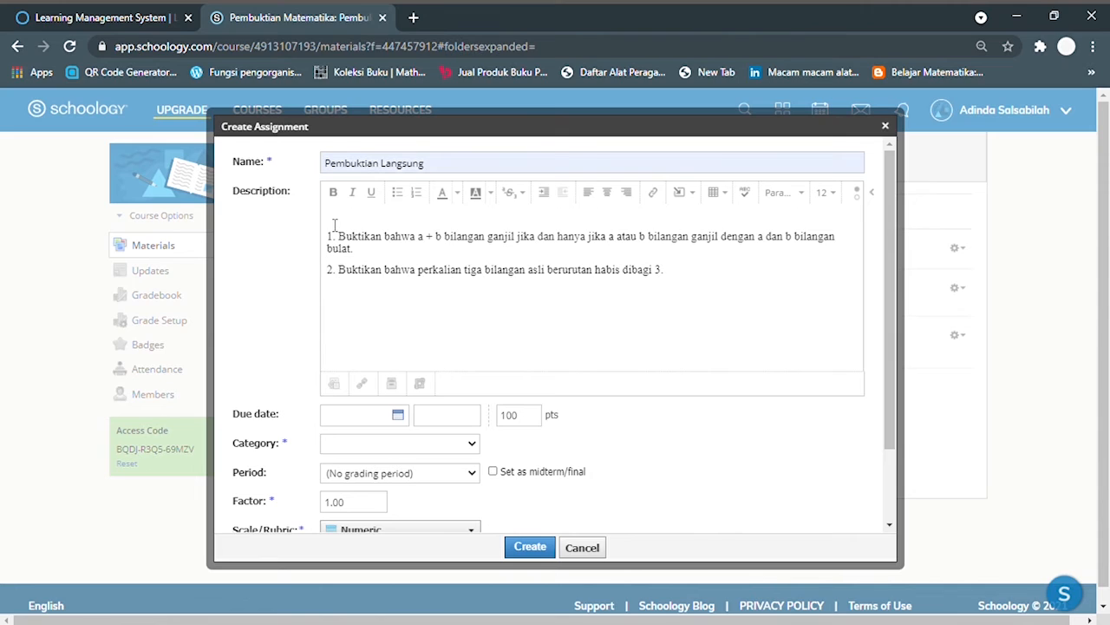
pyautogui.click(335, 225)
pyautogui.write('Jawablah pertanyaan dibawah ini')
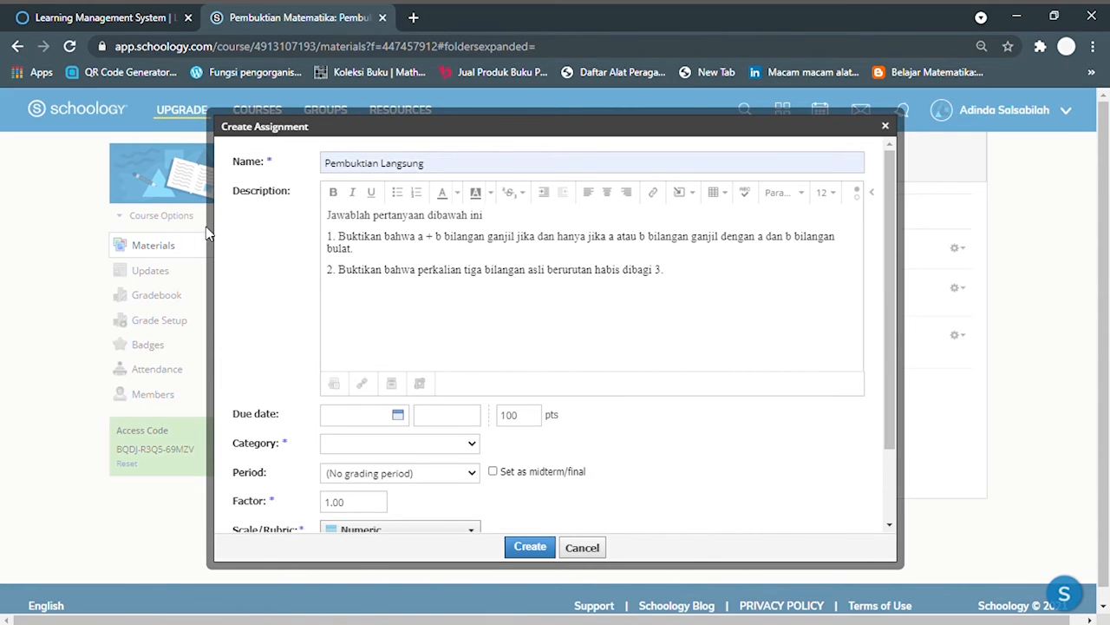
pyautogui.write(' dengan benar dan tepat.')
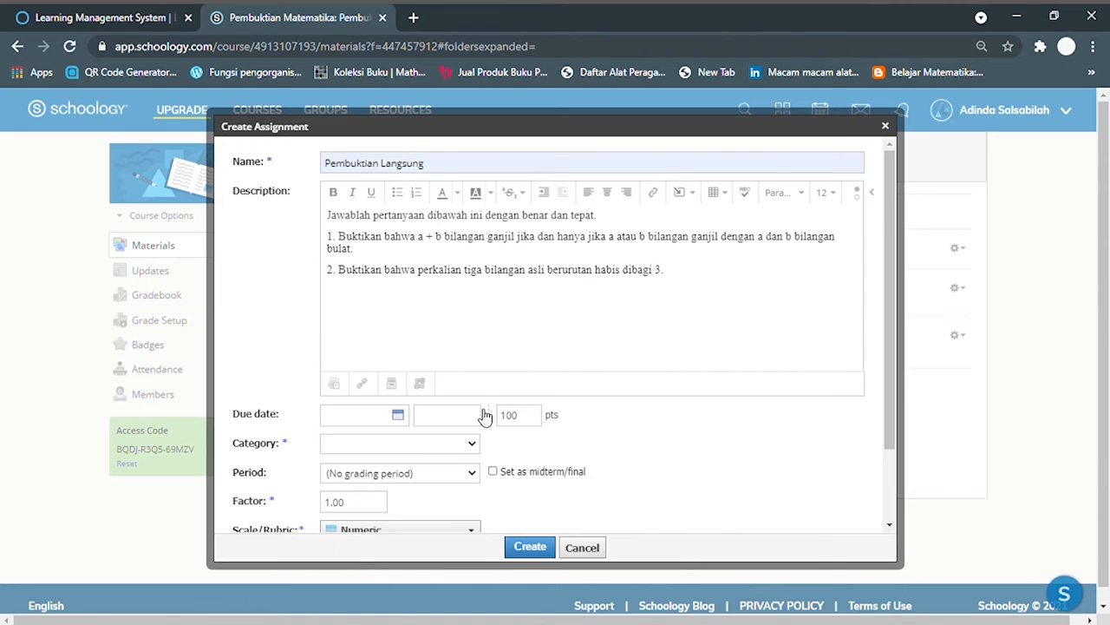
# Set the assignment's due date to 4/29/21 at 12:00PM.
pyautogui.click(373, 423)
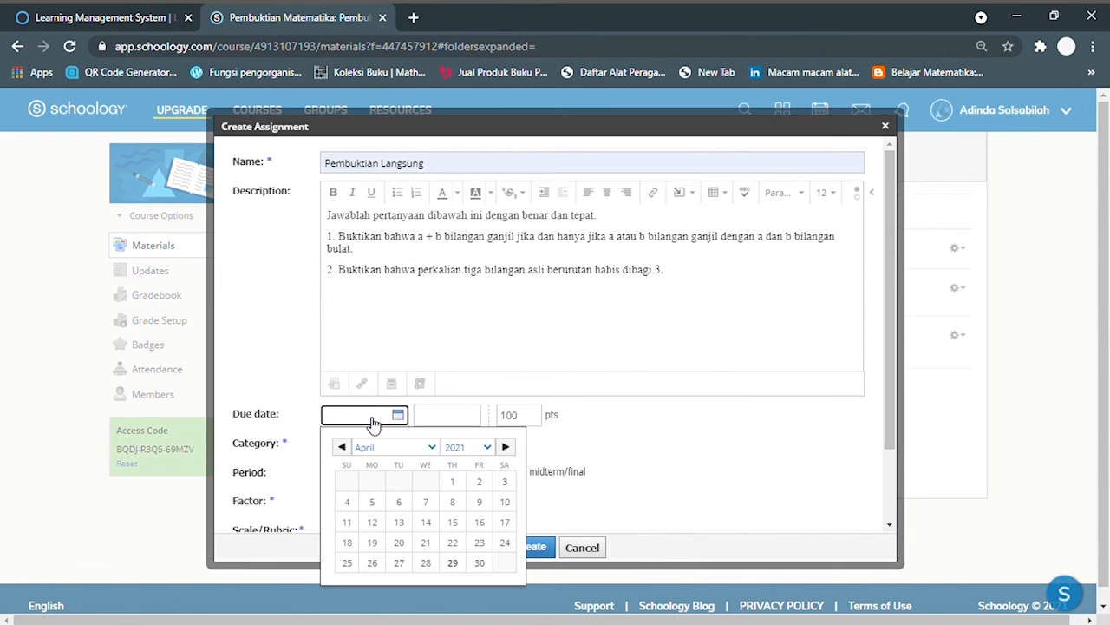
pyautogui.click(455, 563)
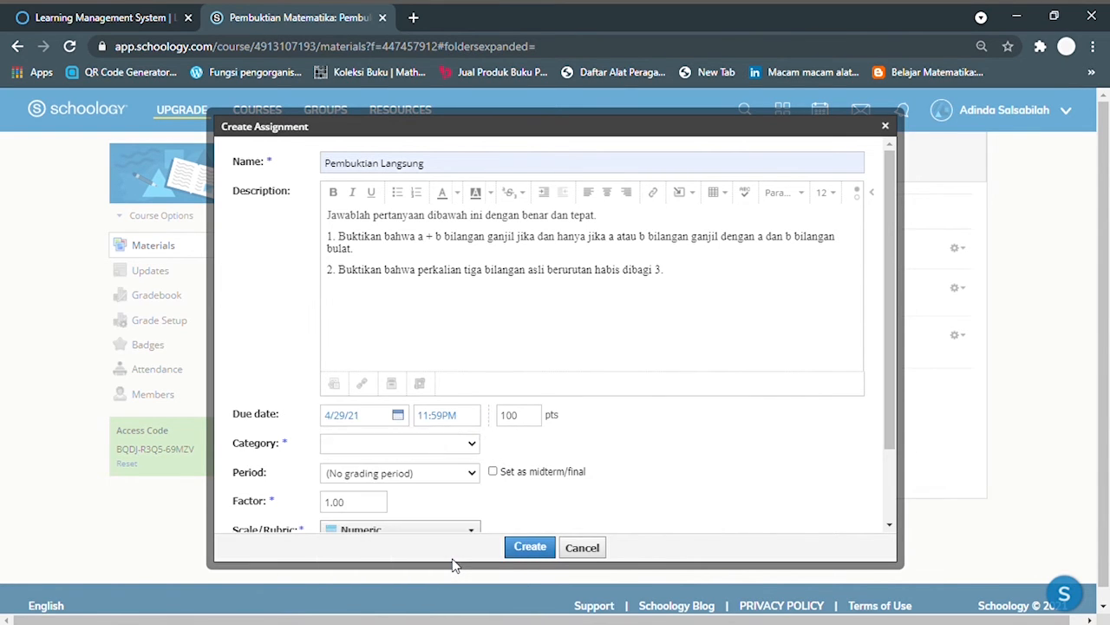
pyautogui.click(442, 417)
pyautogui.press('Right')
# Set the assignment's category to (Ungraded), keep (No grading period), and create the assignment.
pyautogui.click(441, 449)
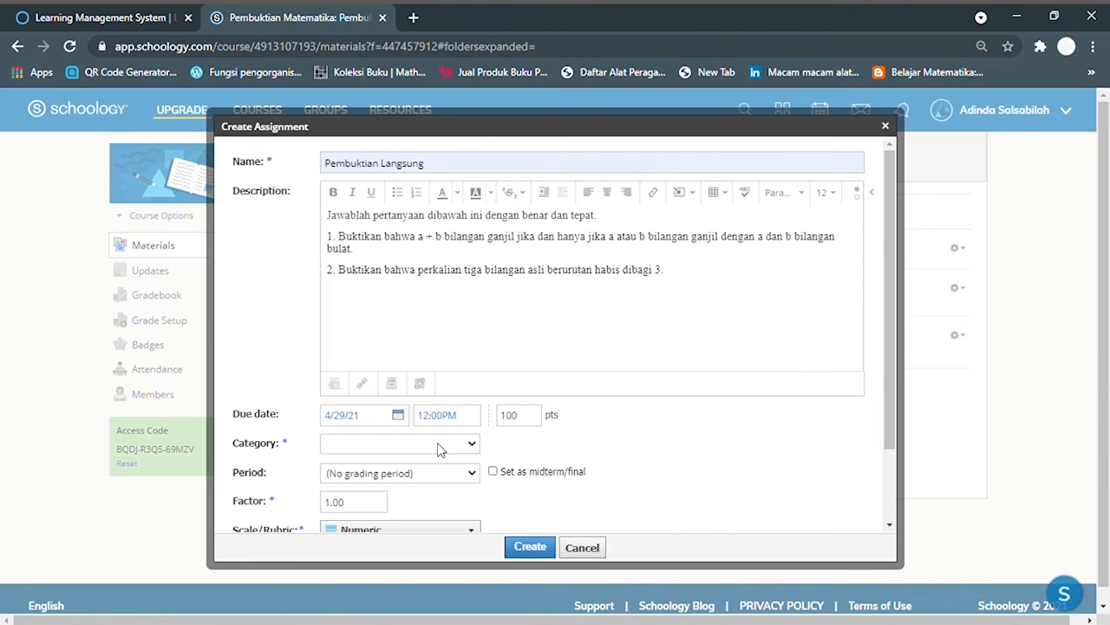
pyautogui.click(440, 501)
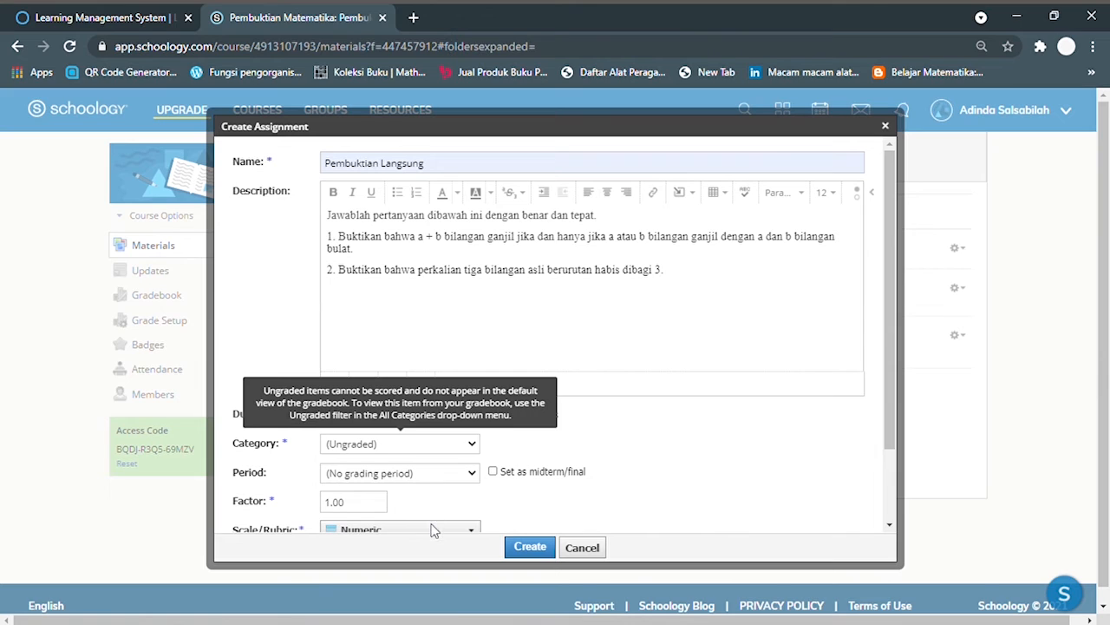
pyautogui.click(421, 477)
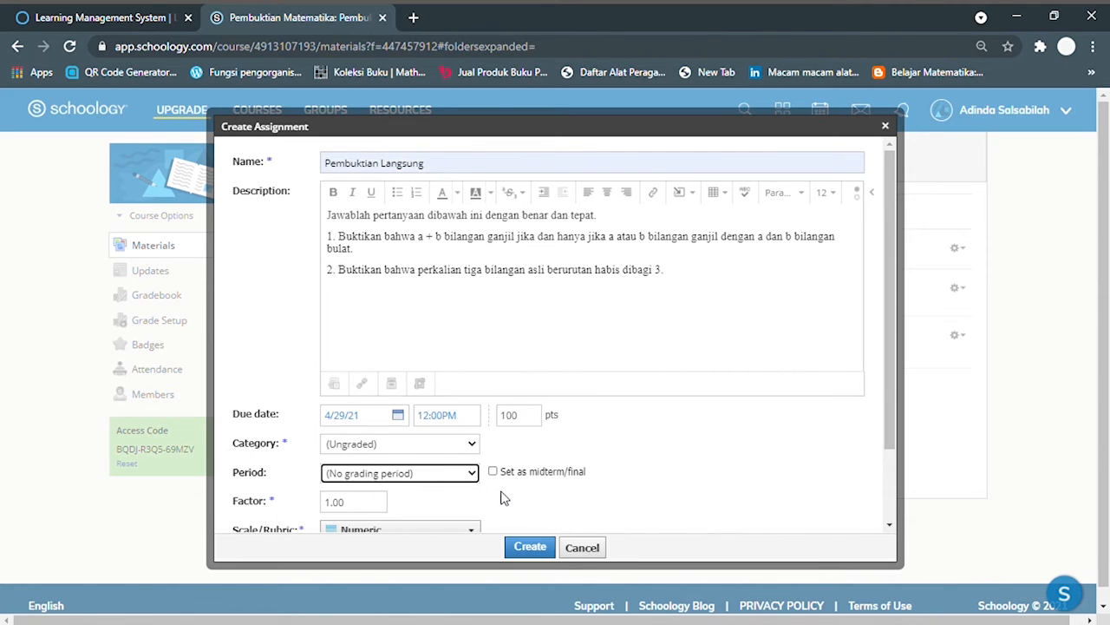
pyautogui.scroll(-2, 503, 497)
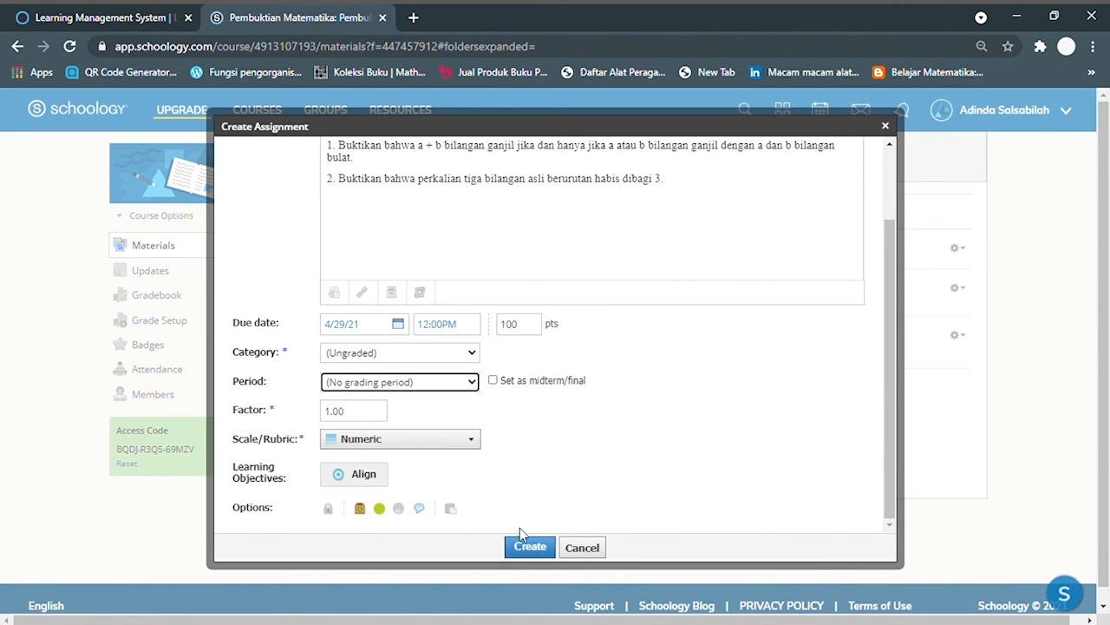
pyautogui.click(530, 548)
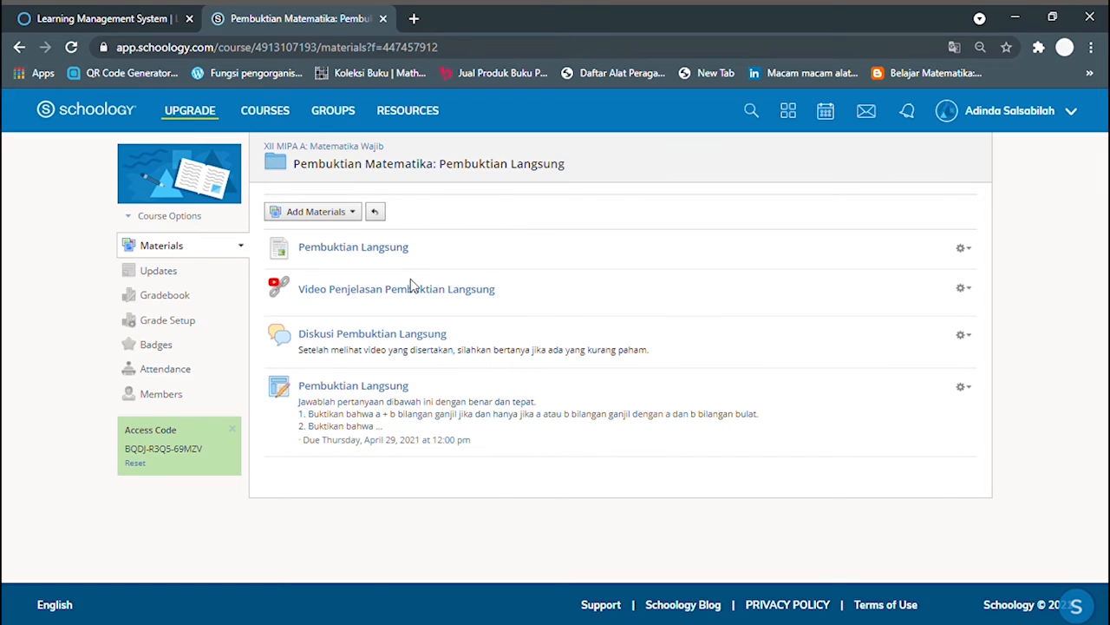
# View the Pembuktian Langsung page, return to the folder and open the Video Penjelasan Pembuktian Langsung link.
pyautogui.click(369, 255)
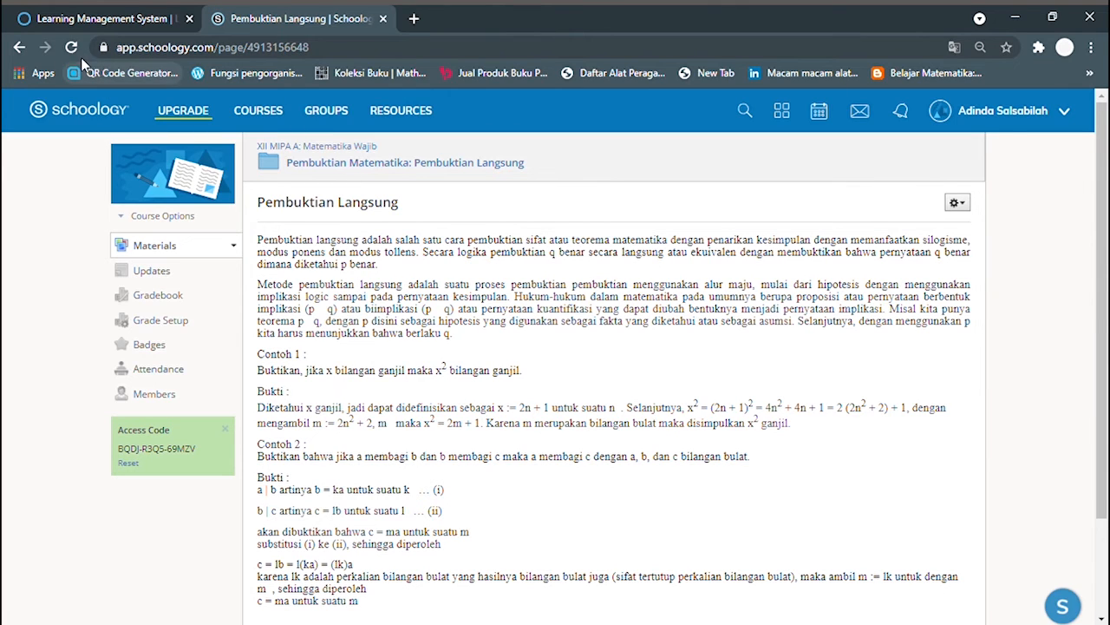
pyautogui.click(19, 47)
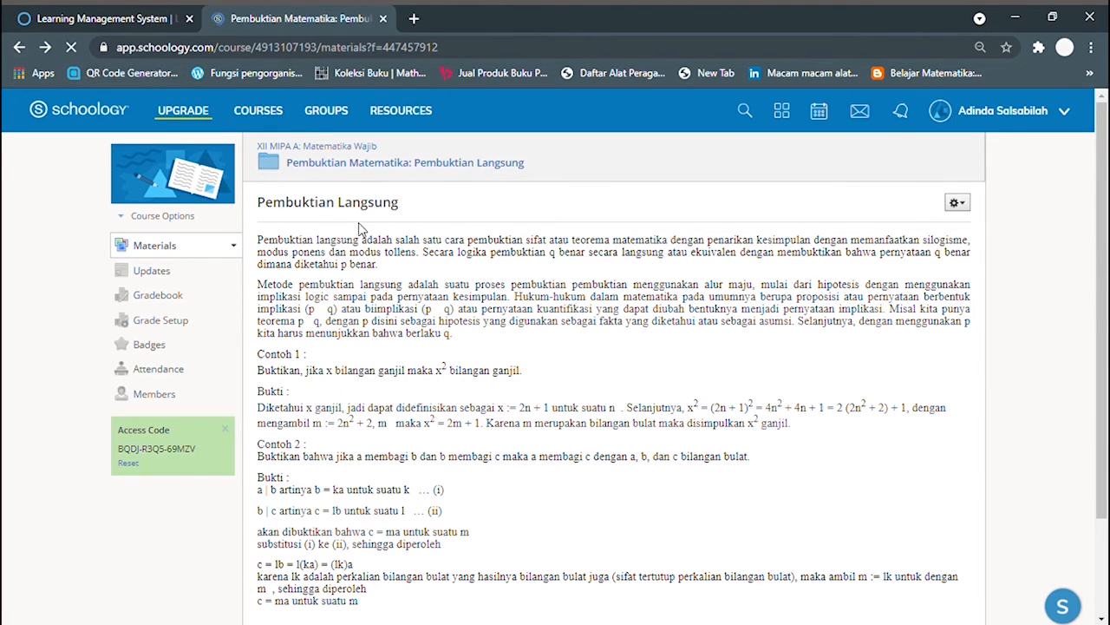
pyautogui.click(386, 292)
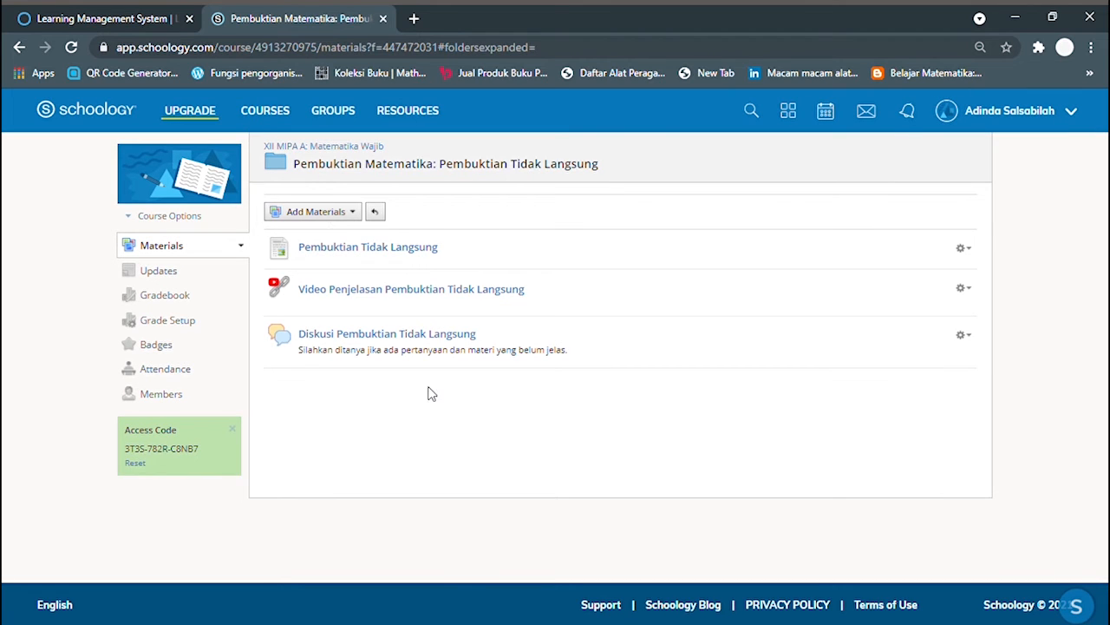
# In the Pembuktian Tidak Langsung folder, start an assessment named "Pembuktian Tidak Langsung" due 4/29/21 at 12:00PM.
pyautogui.click(335, 214)
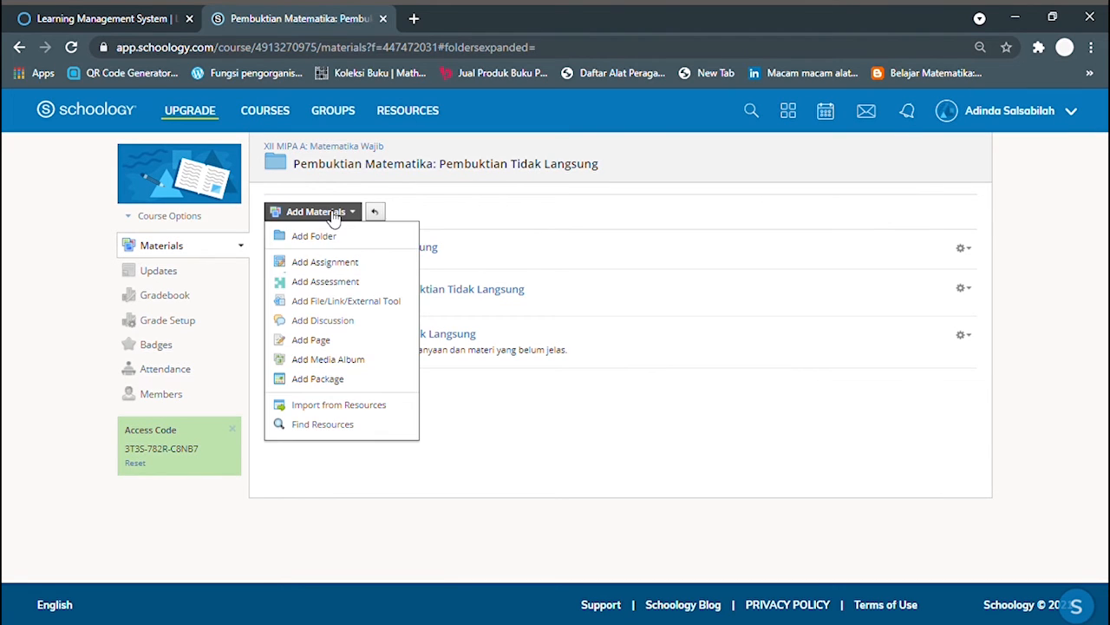
pyautogui.click(333, 281)
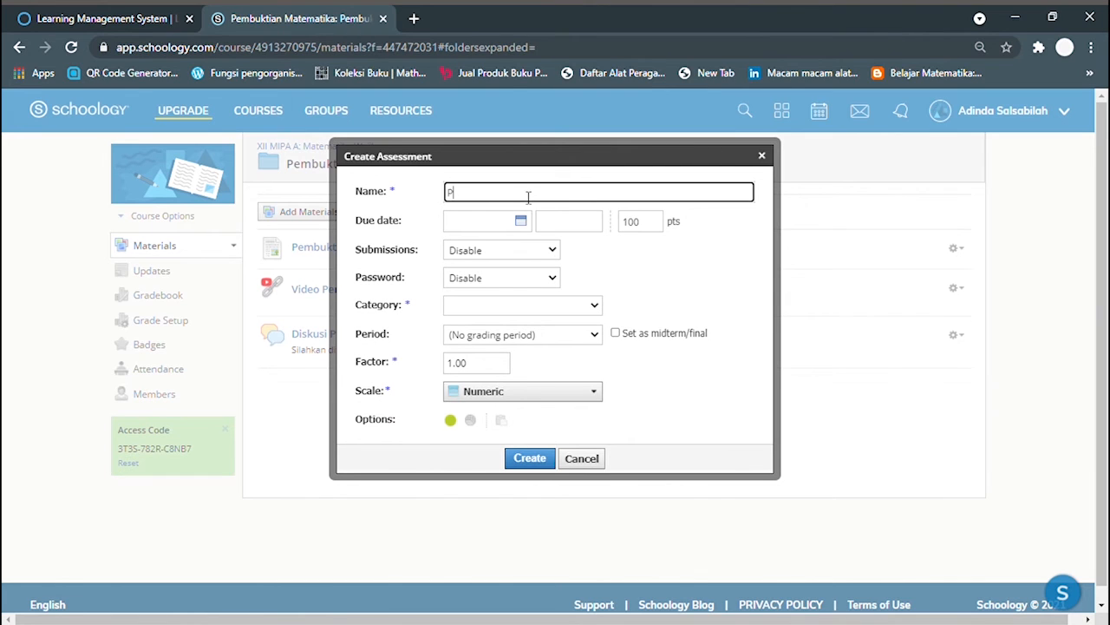
pyautogui.write('Pembuktian Tidak Langsung')
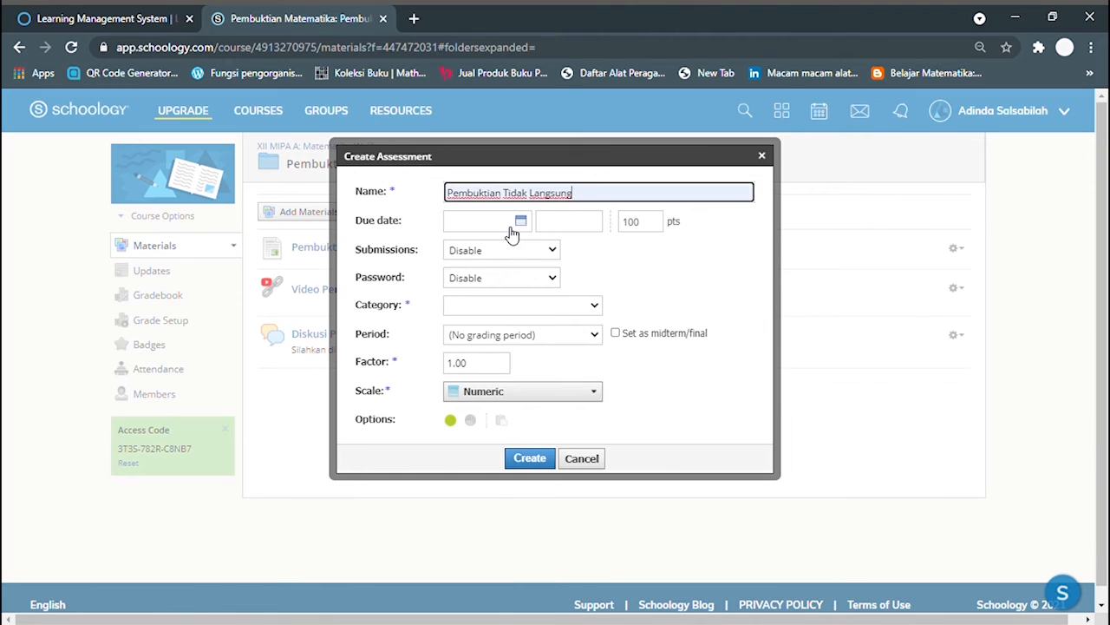
pyautogui.click(512, 225)
pyautogui.click(576, 368)
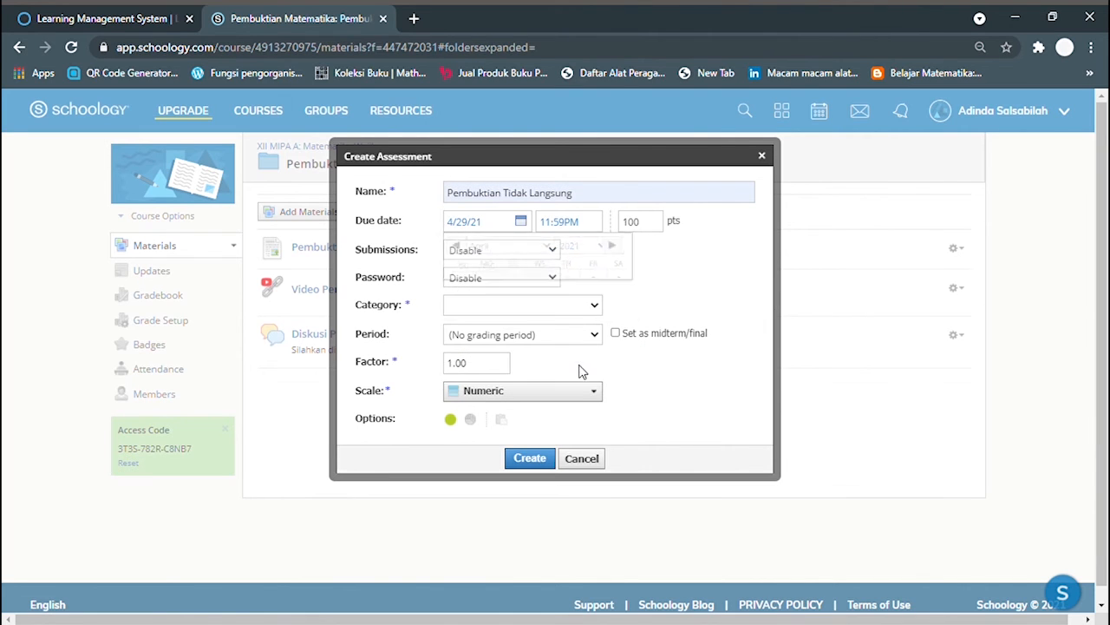
pyautogui.click(558, 228)
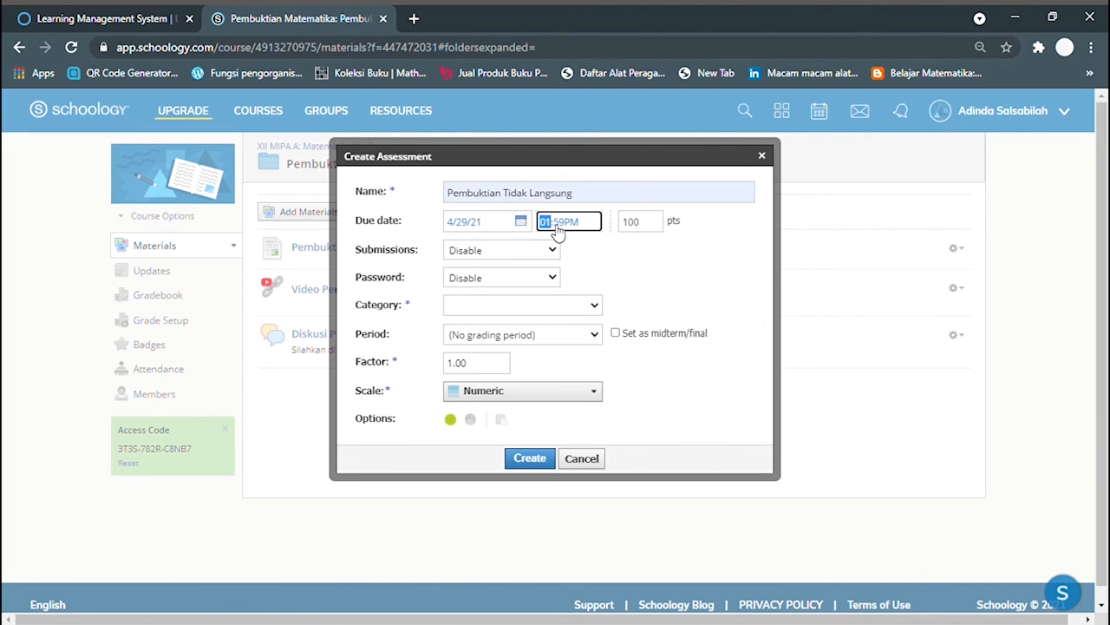
pyautogui.click(565, 225)
pyautogui.click(535, 249)
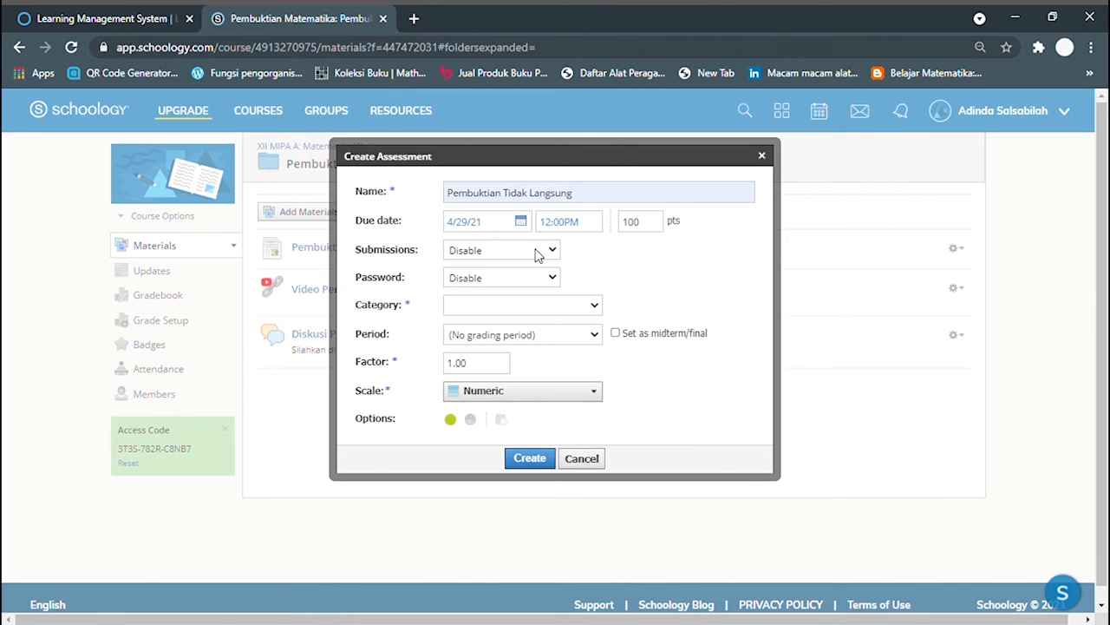
pyautogui.click(536, 249)
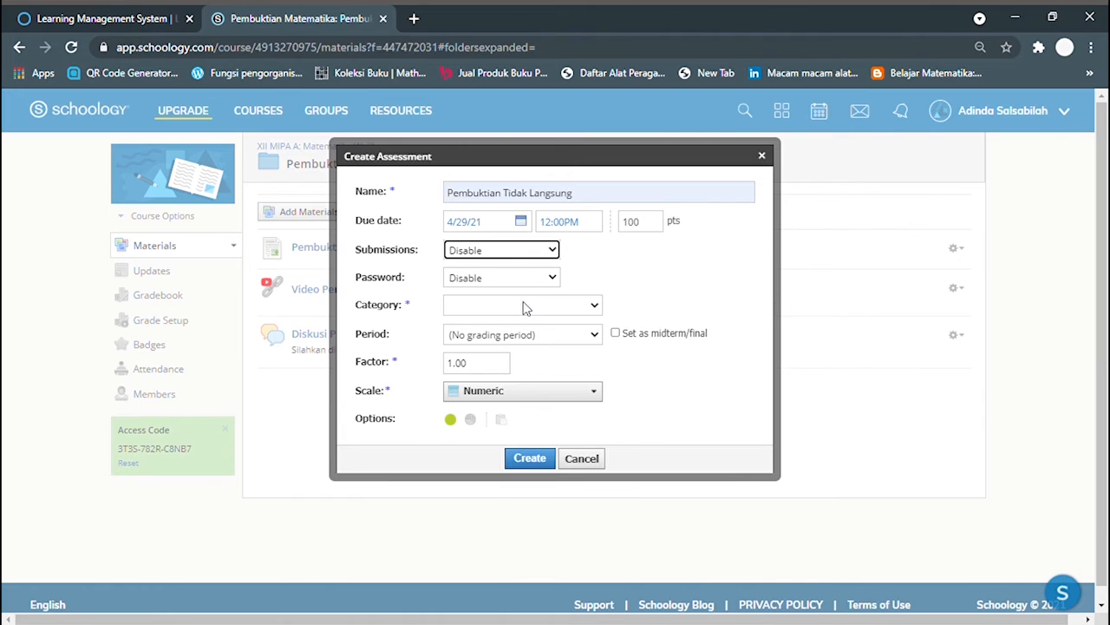
pyautogui.click(543, 249)
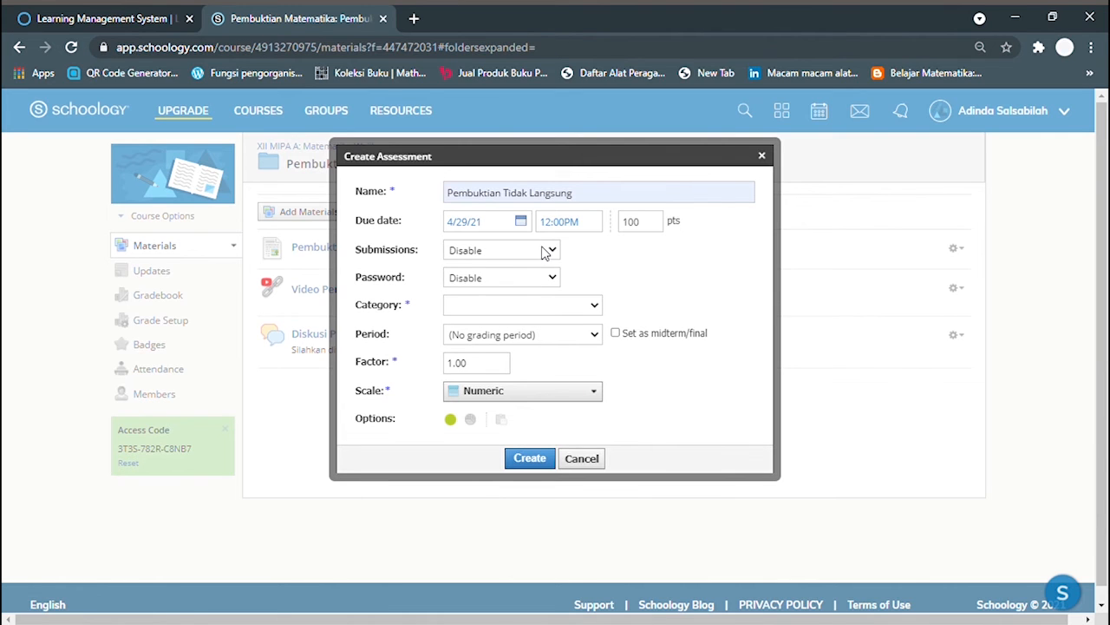
pyautogui.click(532, 331)
pyautogui.click(483, 269)
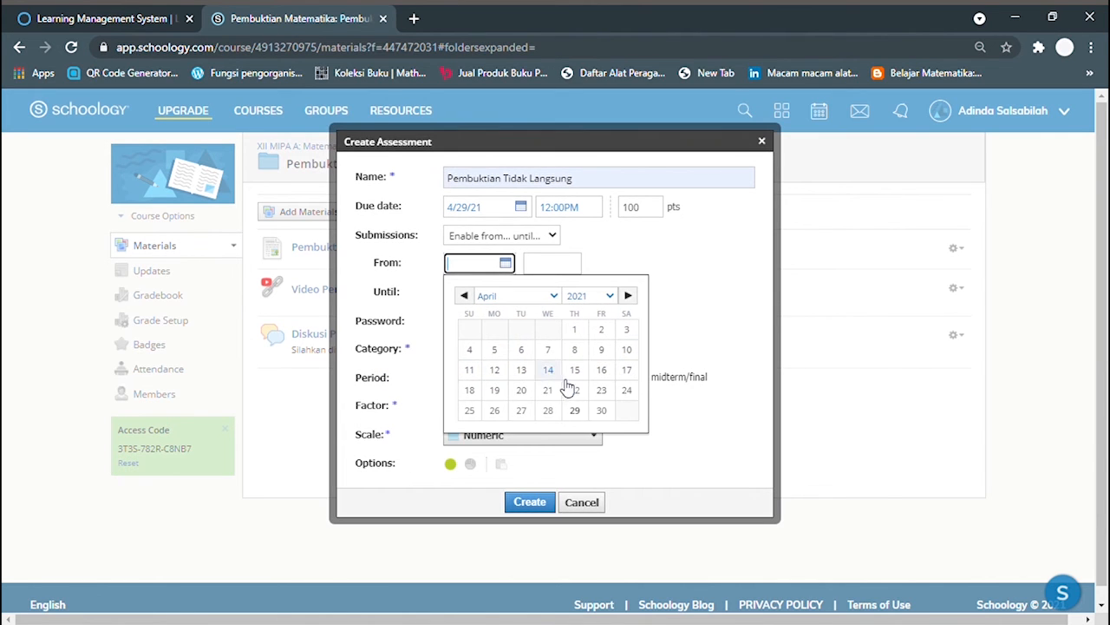
pyautogui.click(476, 236)
pyautogui.click(482, 256)
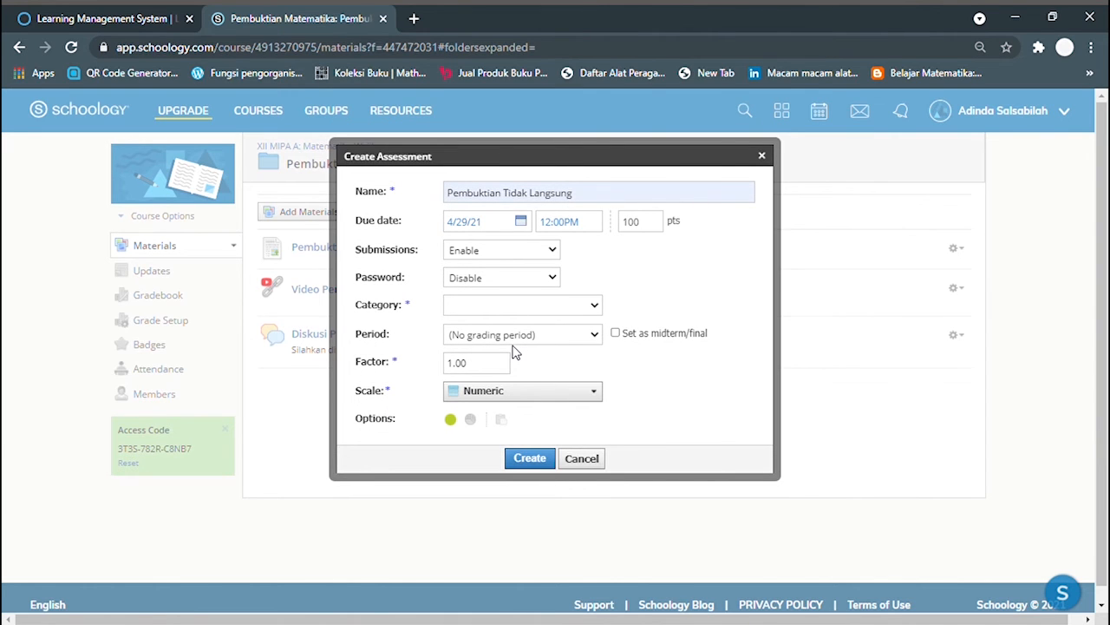
# Enable the assessment's submissions until 4/29/21 at 12:00AM.
pyautogui.click(507, 295)
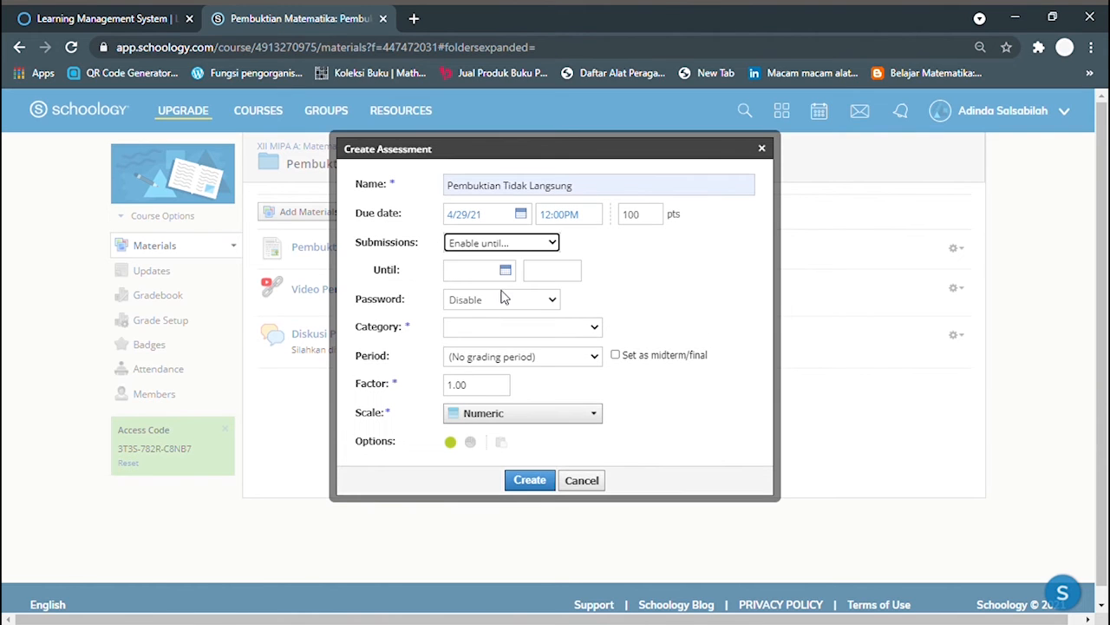
pyautogui.click(501, 273)
pyautogui.click(574, 417)
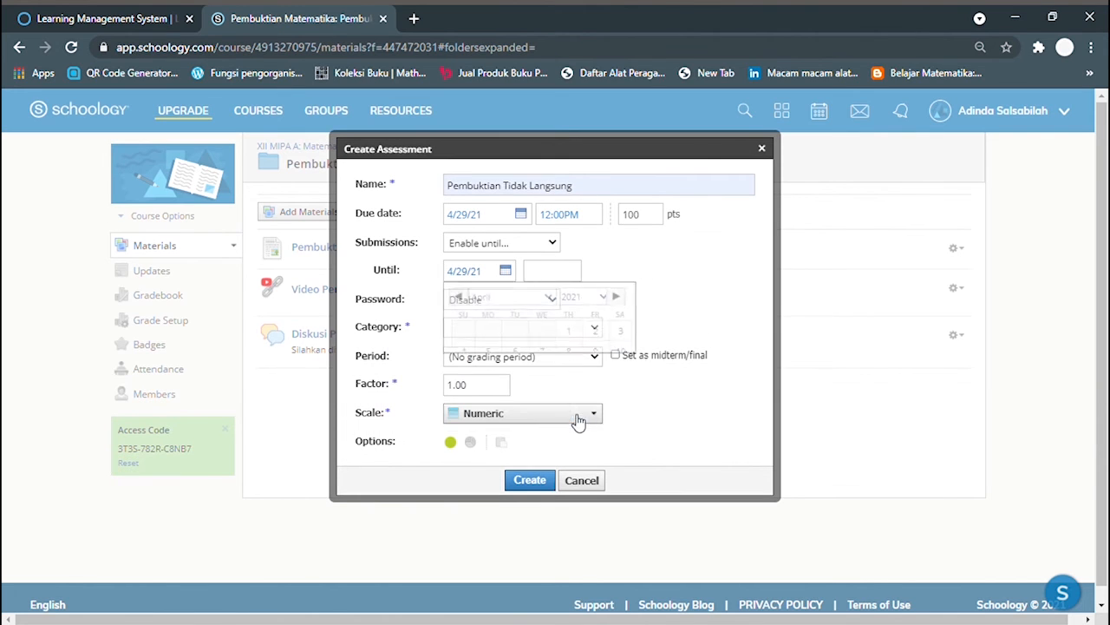
pyautogui.click(550, 291)
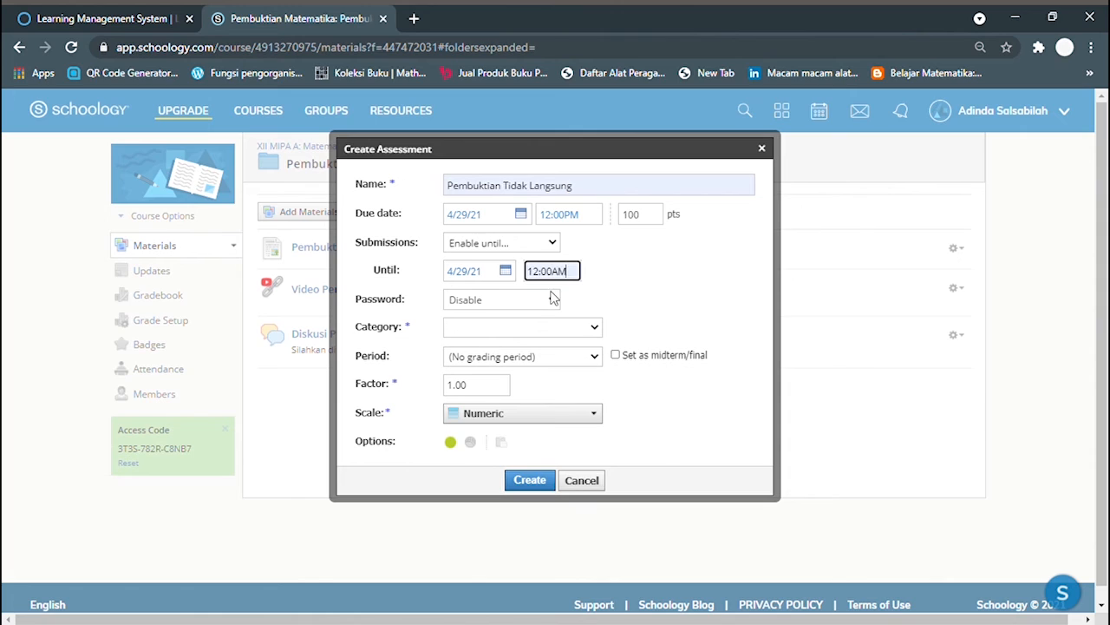
# Set the assessment's category to (Ungraded), keep (No grading period), and create the assessment.
pyautogui.click(525, 340)
pyautogui.click(523, 381)
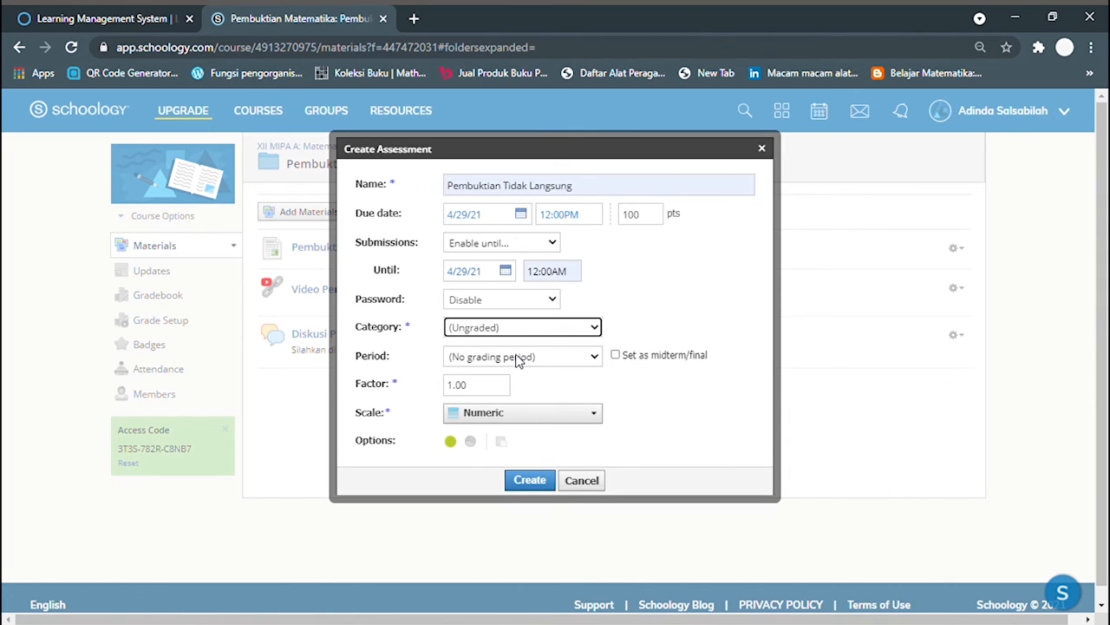
pyautogui.click(484, 361)
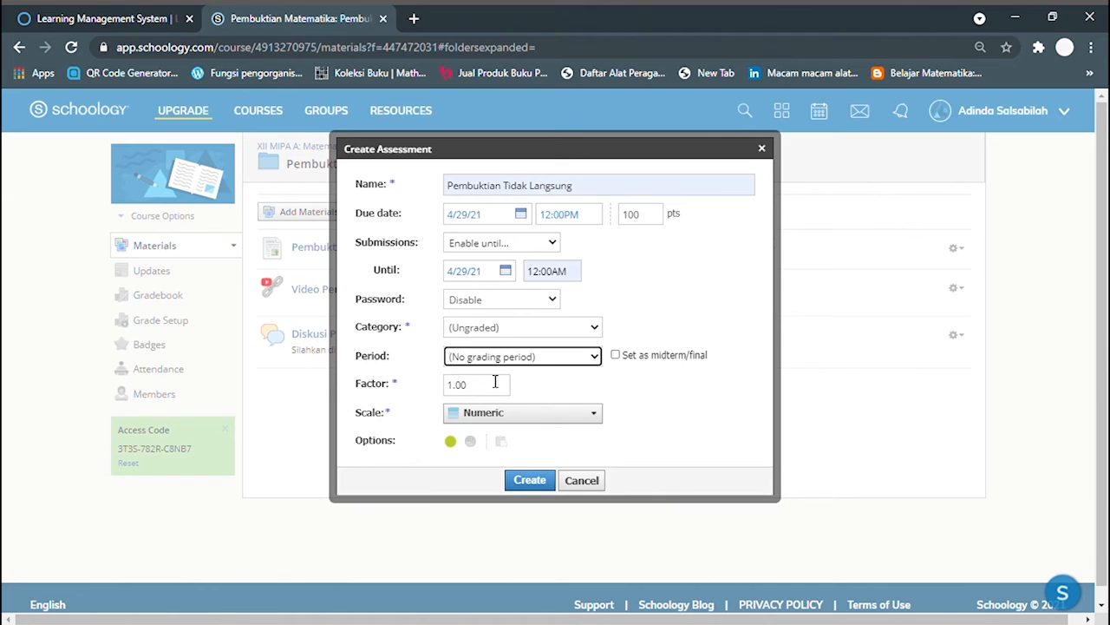
pyautogui.click(530, 482)
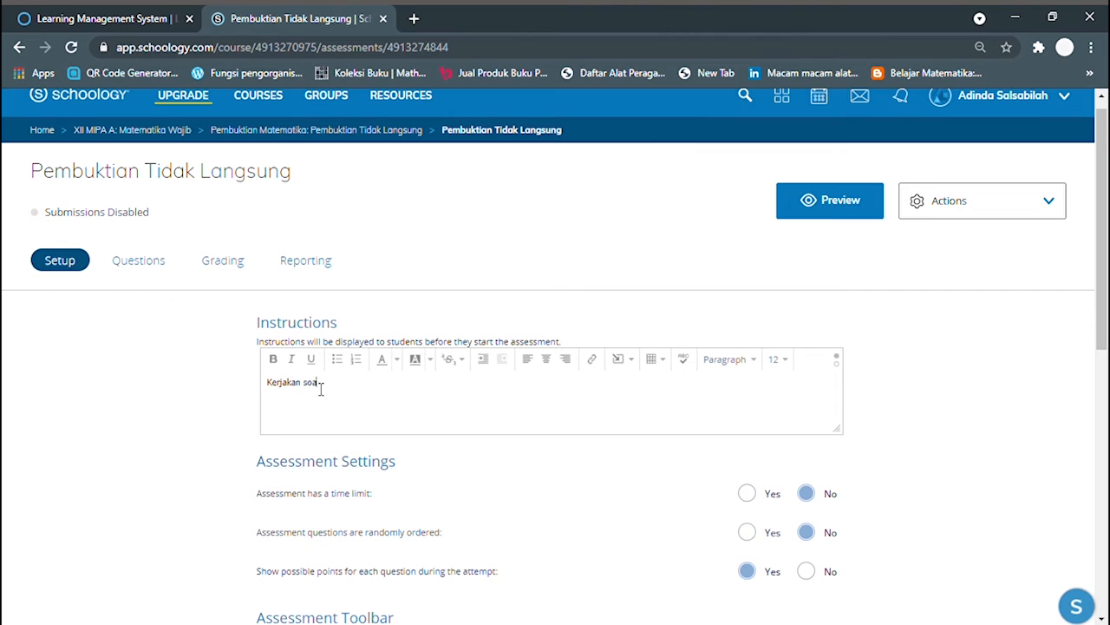
# Write the assessment instructions "Kerjakan soal berikut dengan jawaban yang benar dan tepat.".
pyautogui.write('rikut dengan jawaban yang benar dan tepat.')
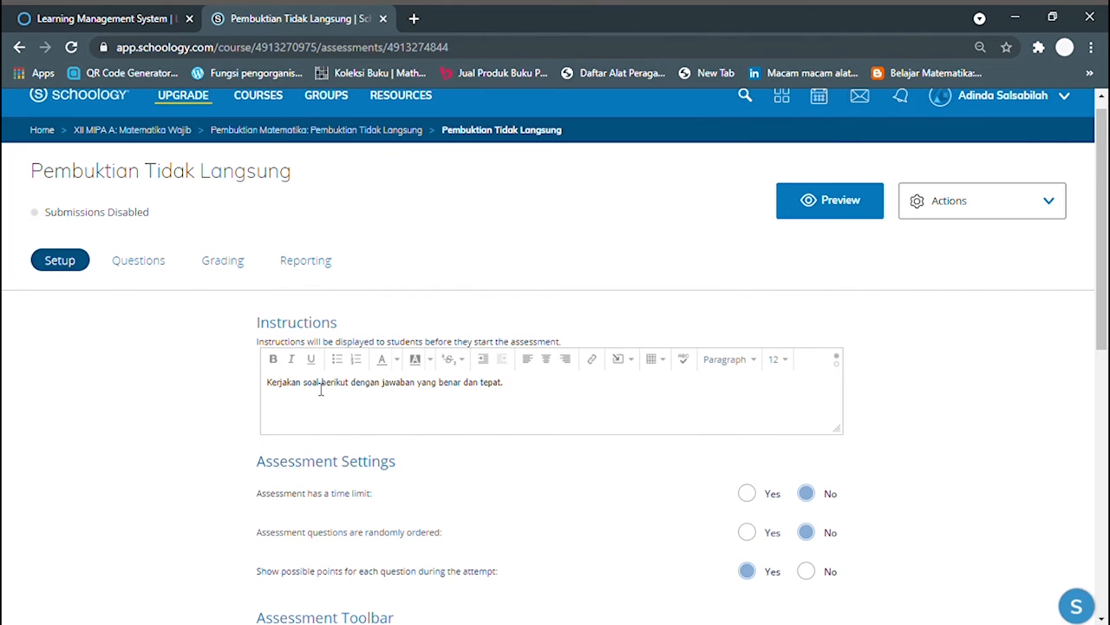
pyautogui.write('Silahkan tulis jawaban akhir')
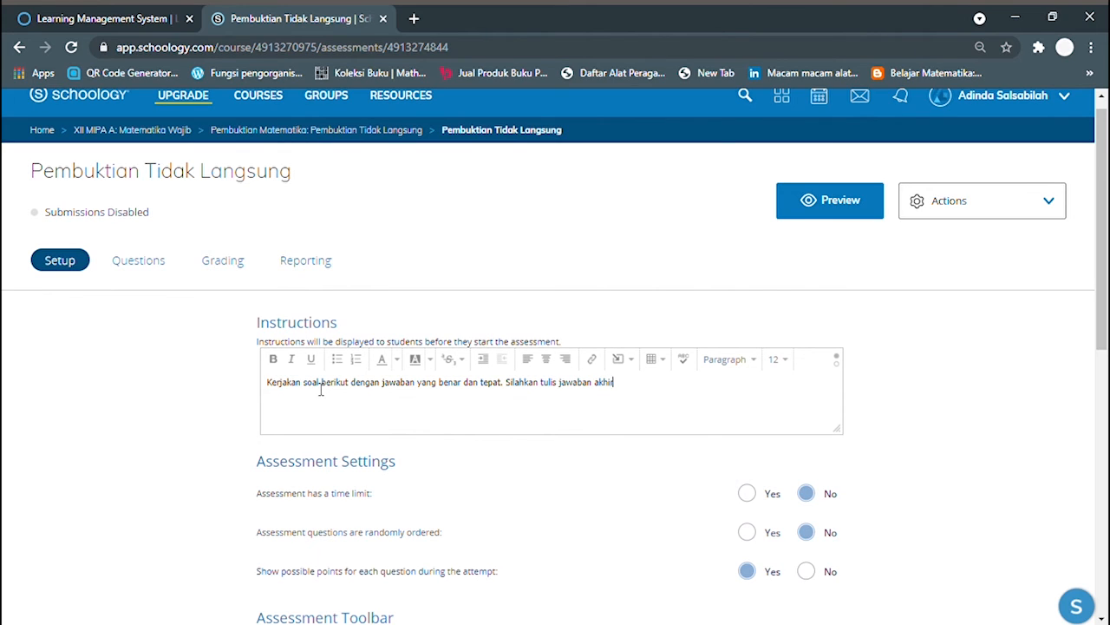
pyautogui.write(' terbukti atau tidak terbukti. L')
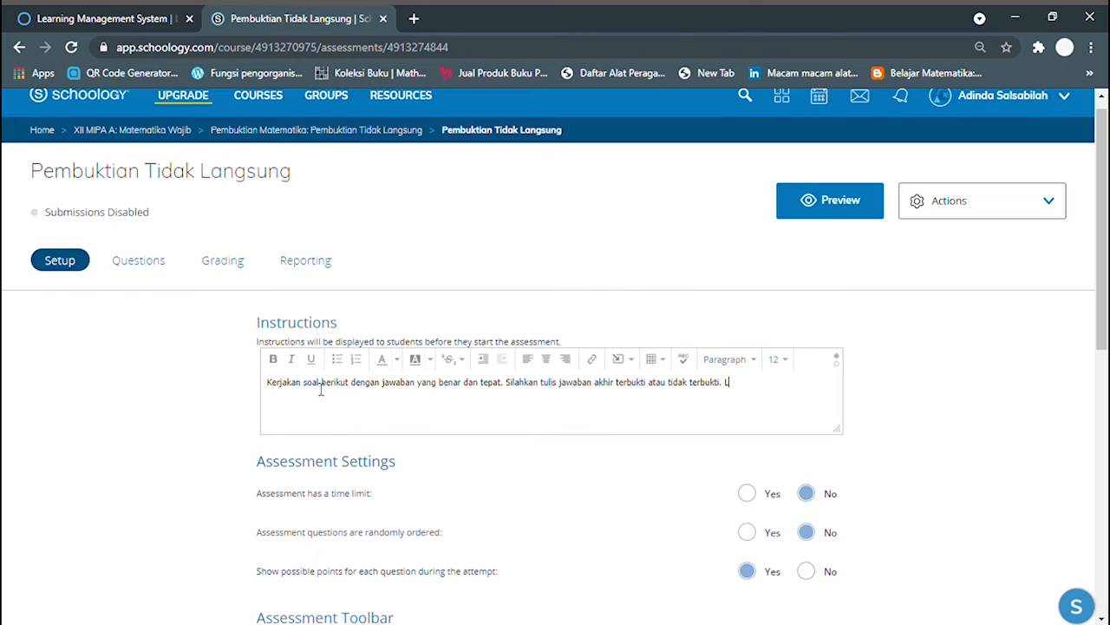
pyautogui.press('BackSpace')
pyautogui.press('BackSpace')
pyautogui.press('BackSpace')
pyautogui.press('BackSpace')
pyautogui.press('BackSpace')
pyautogui.press('BackSpace')
pyautogui.press('BackSpace')
pyautogui.press('BackSpace')
pyautogui.press('BackSpace')
pyautogui.press('BackSpace')
pyautogui.press('BackSpace')
pyautogui.press('BackSpace')
pyautogui.press('BackSpace')
pyautogui.press('BackSpace')
pyautogui.press('BackSpace')
pyautogui.press('BackSpace')
pyautogui.press('BackSpace')
pyautogui.press('BackSpace')
pyautogui.press('BackSpace')
pyautogui.press('BackSpace')
# Give the assessment a time limit of 30 minutes and turn off showing possible points for each question during the attempt.
pyautogui.scroll(-2, 320, 390)
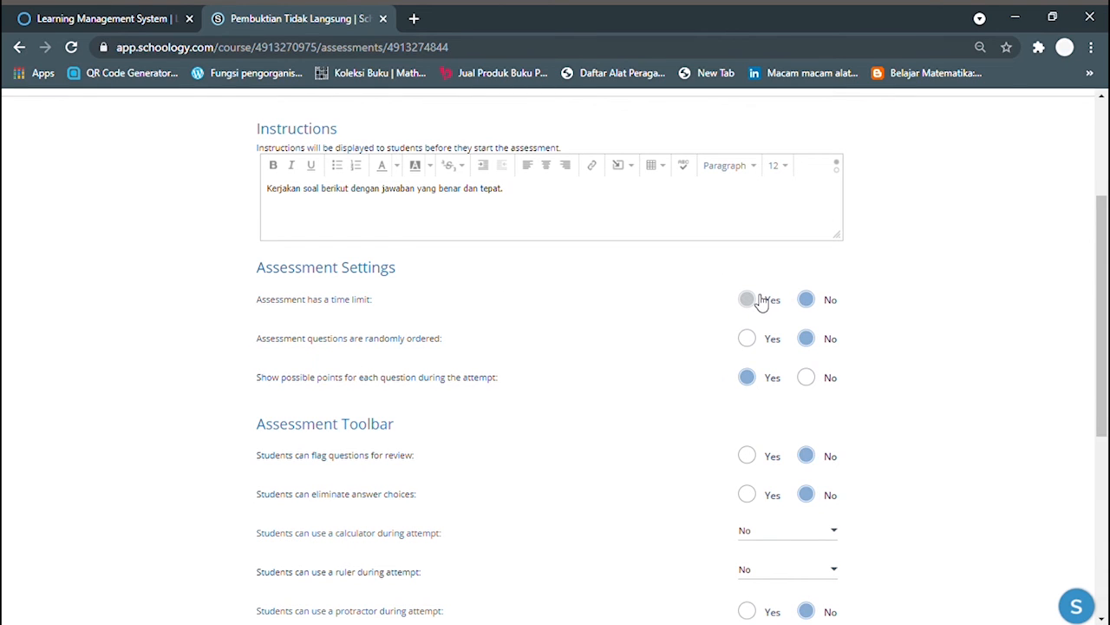
pyautogui.click(759, 301)
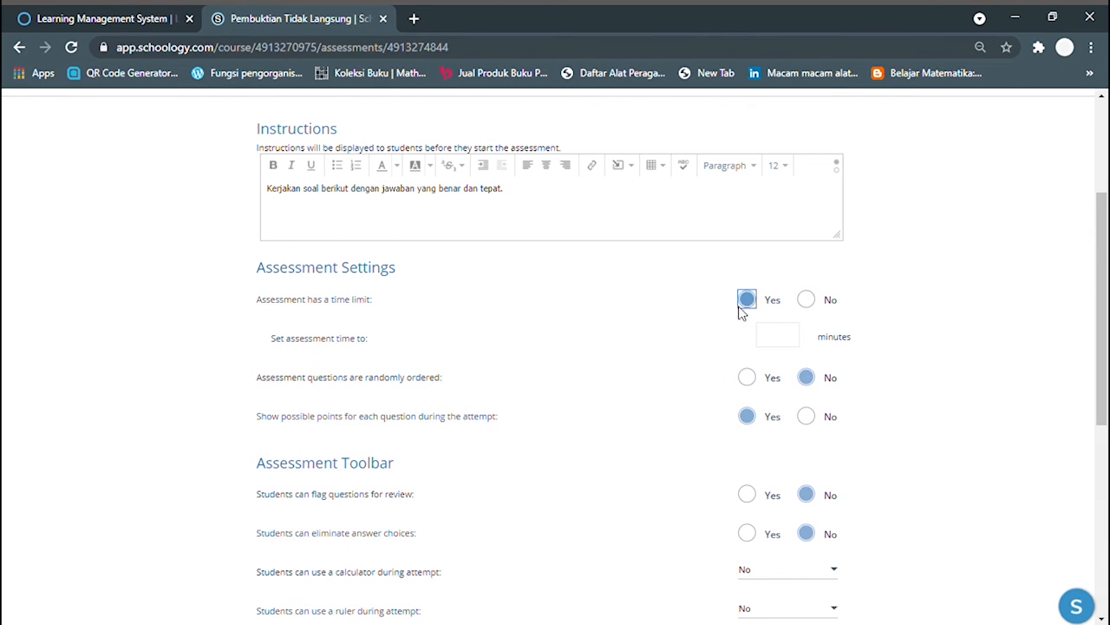
pyautogui.click(783, 345)
pyautogui.write('30')
pyautogui.click(805, 418)
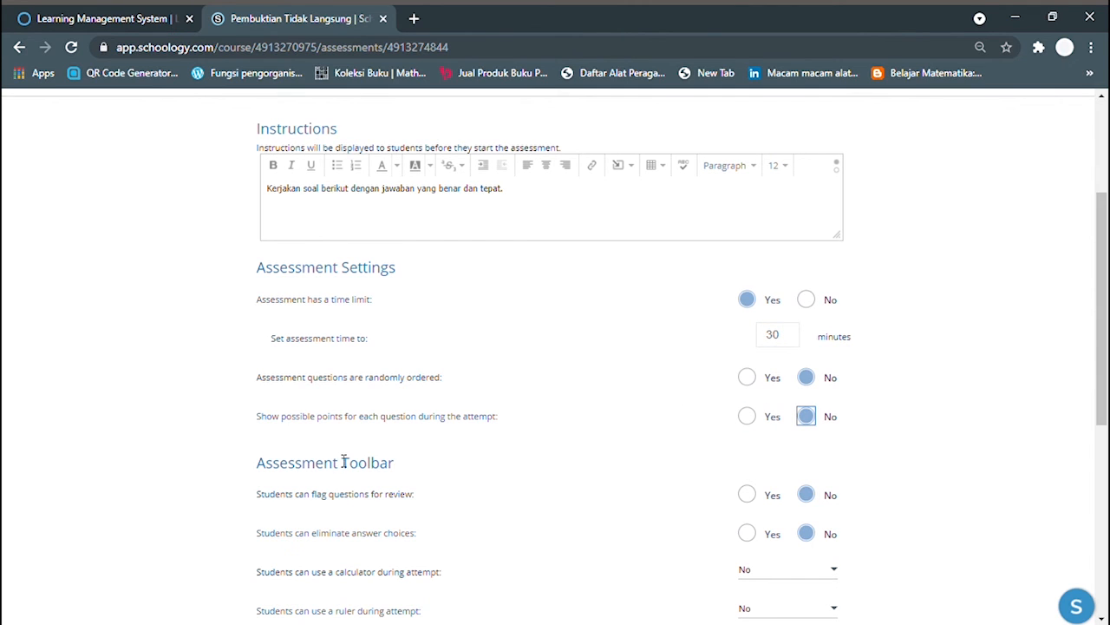
# Allow students to flag questions for review and keep calculator use during the attempt set to No.
pyautogui.scroll(-3, 330, 477)
pyautogui.scroll(-1, 329, 477)
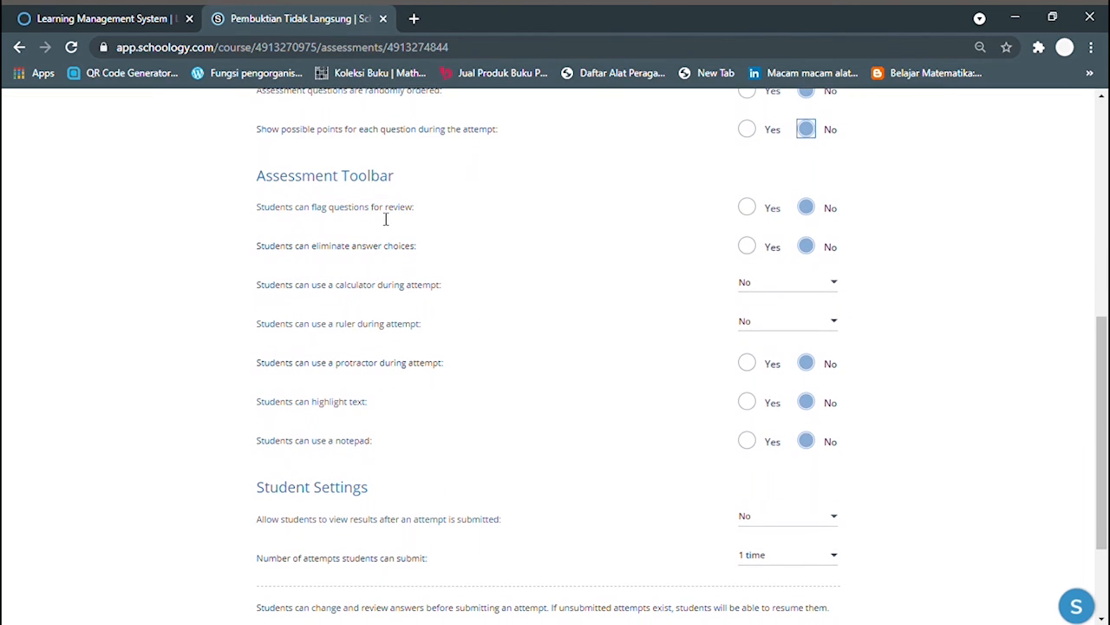
pyautogui.click(748, 208)
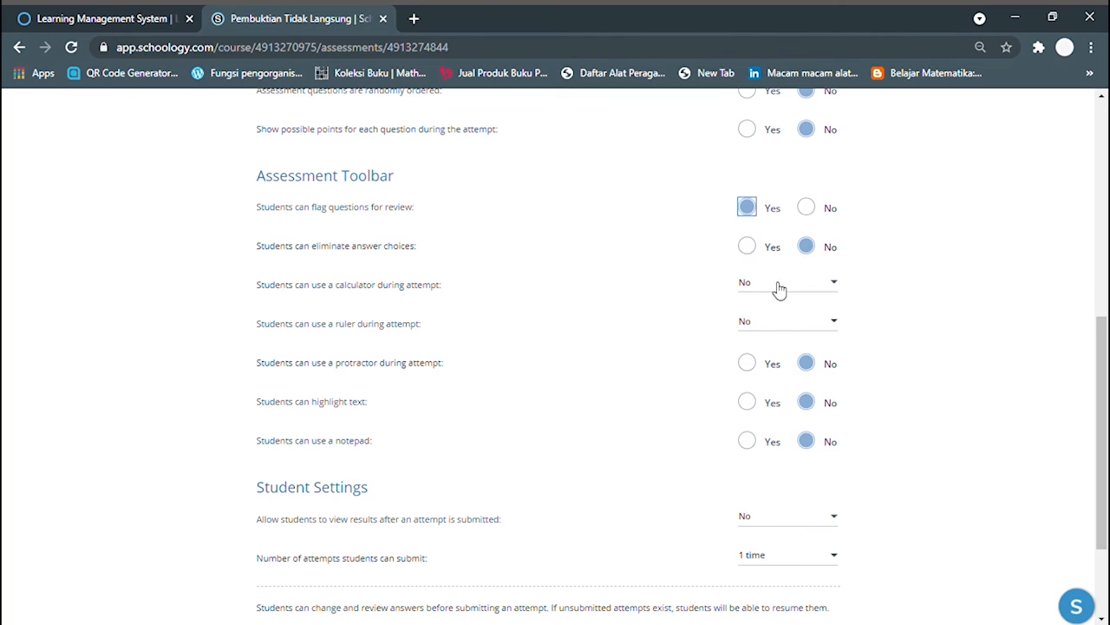
pyautogui.click(743, 298)
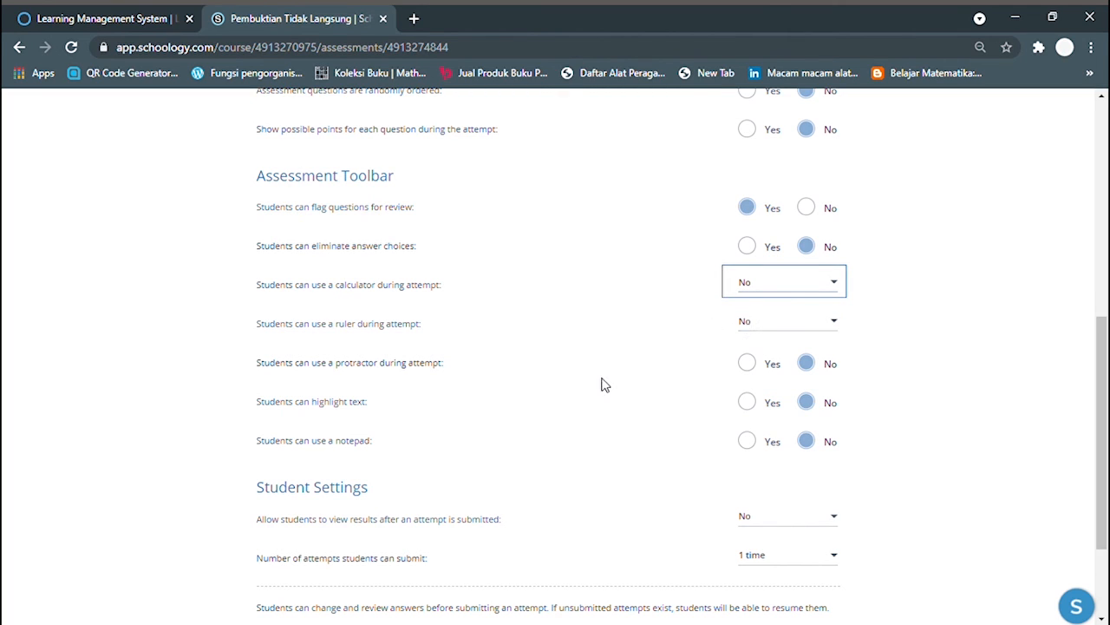
# Set viewing results after a submitted attempt to Yes for students and save the assessment setup.
pyautogui.scroll(-1, 766, 379)
pyautogui.scroll(-3, 765, 374)
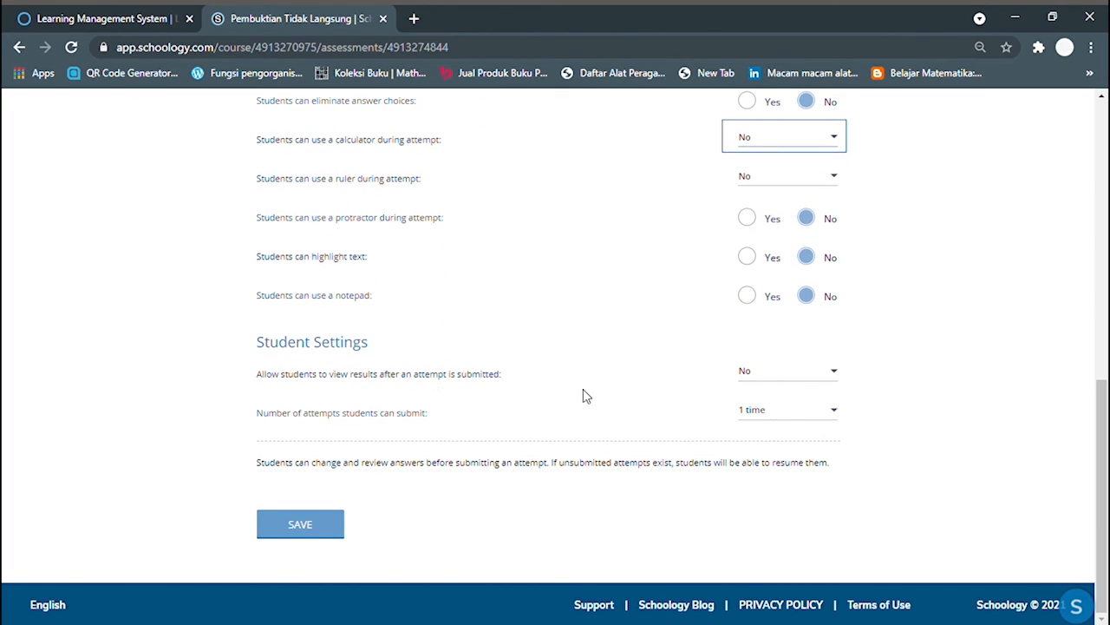
pyautogui.click(755, 384)
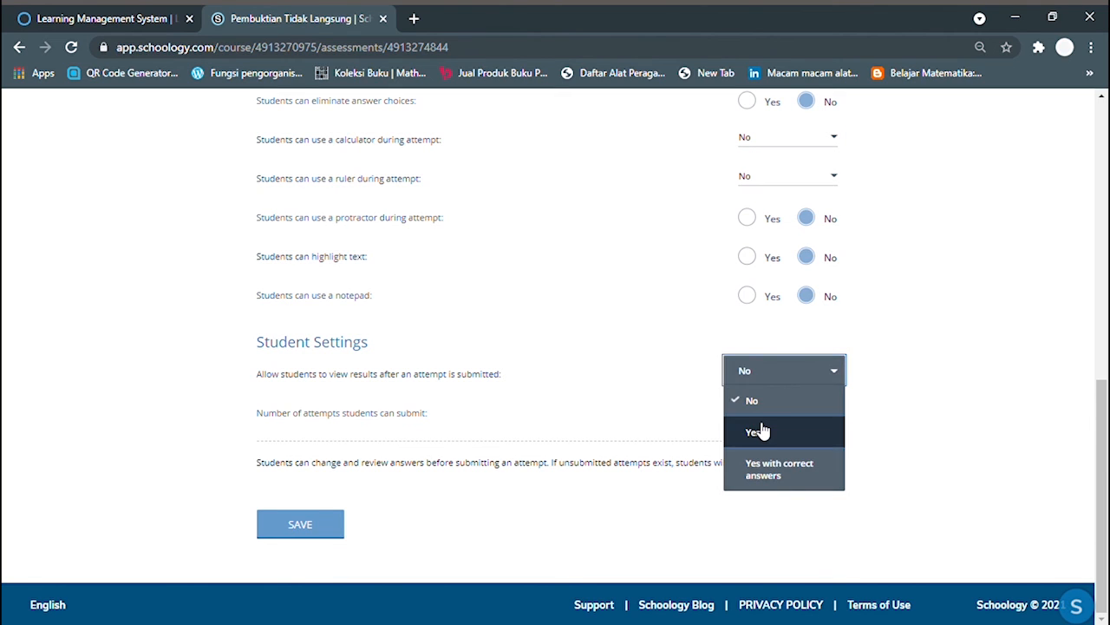
pyautogui.click(760, 431)
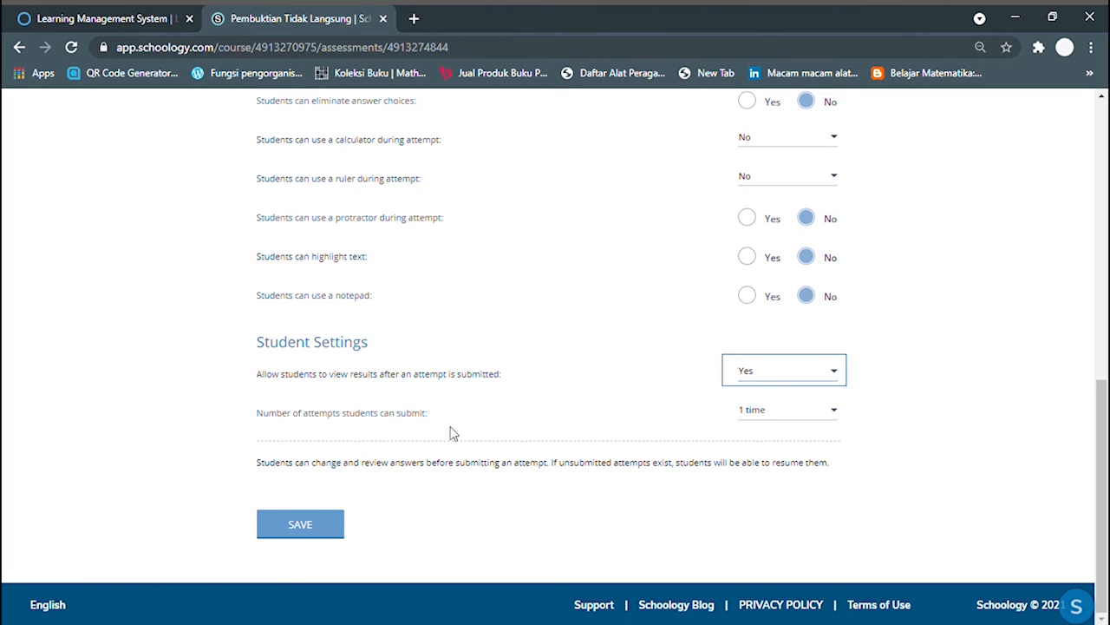
pyautogui.click(333, 544)
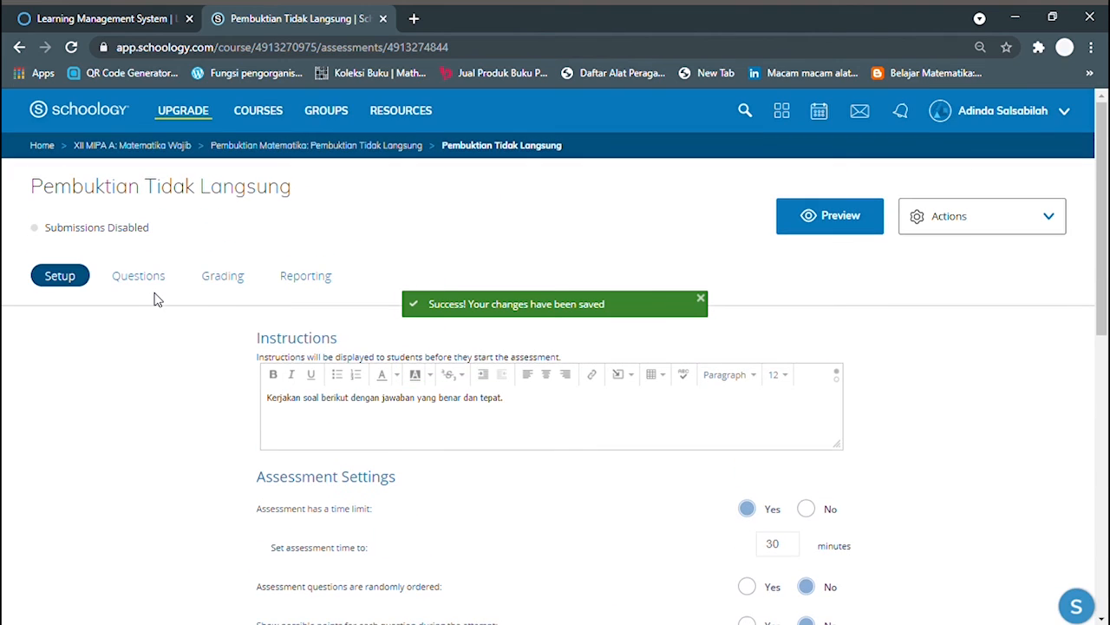
# Add a short answer/essay question reading "Buktikan bahwa jika n² adalah bilangan ganjil, maka n adalah bilangan ganjil dengan bukti tak langsung.".
pyautogui.click(146, 278)
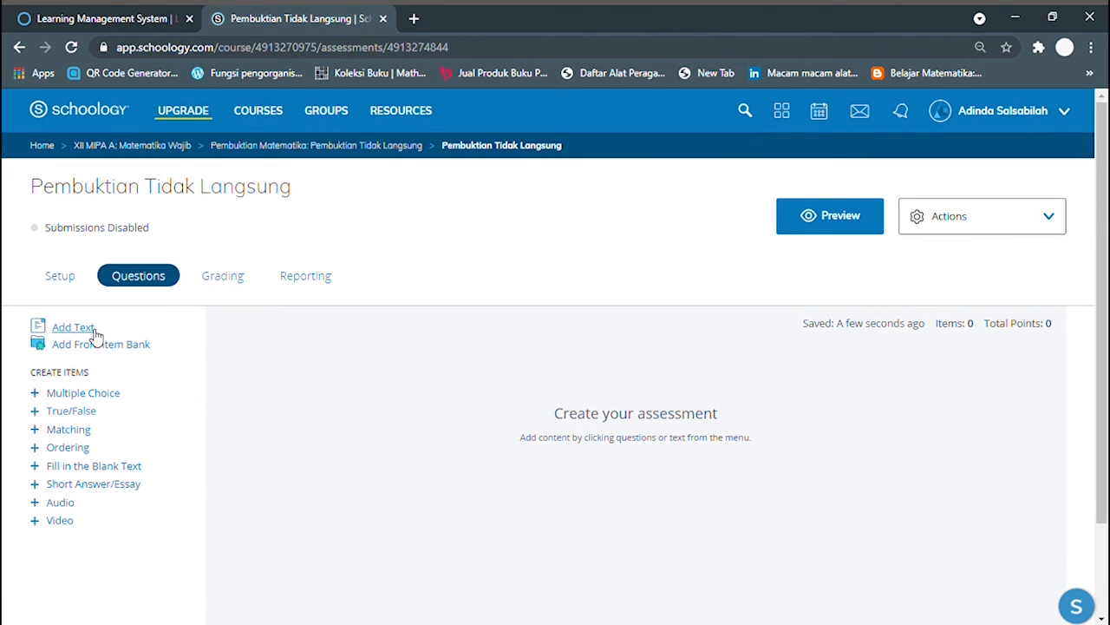
pyautogui.click(89, 489)
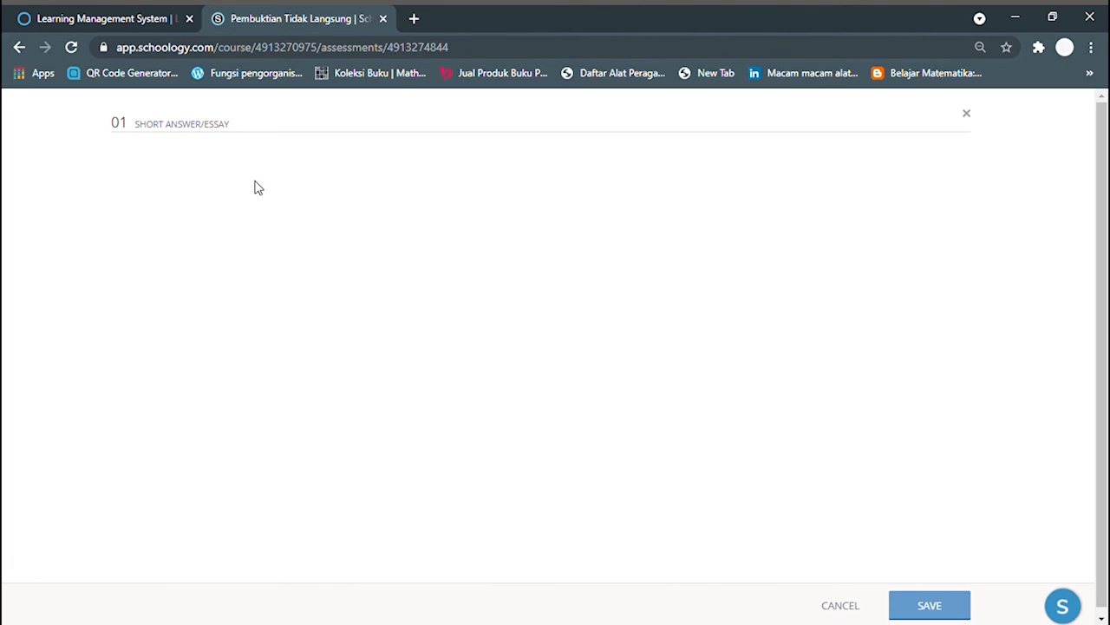
pyautogui.doubleClick(177, 126)
pyautogui.click(282, 119)
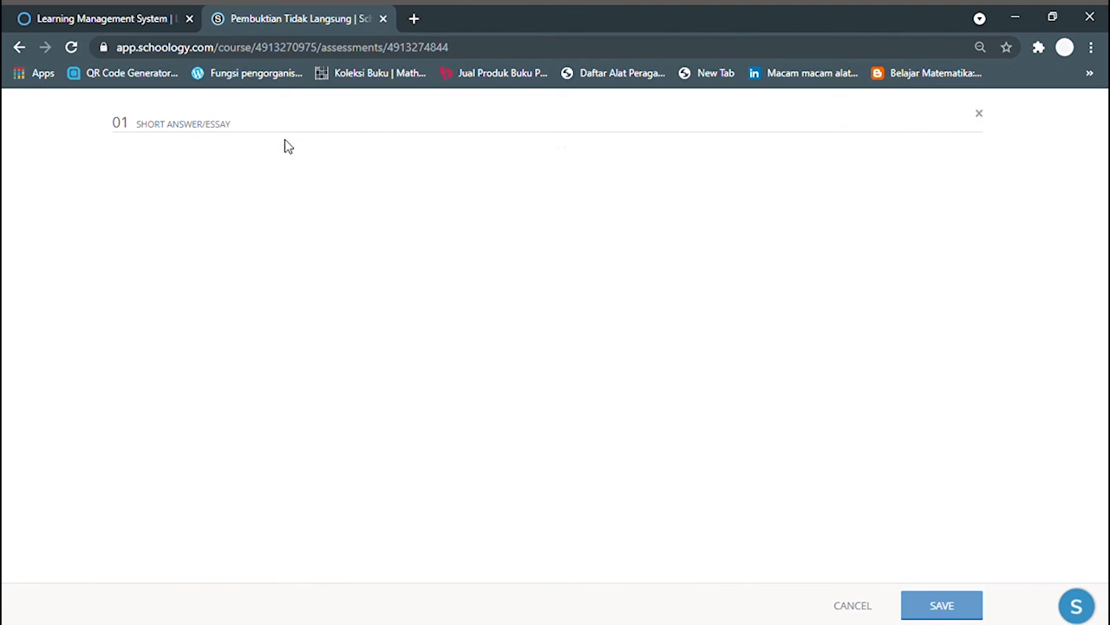
pyautogui.click(503, 214)
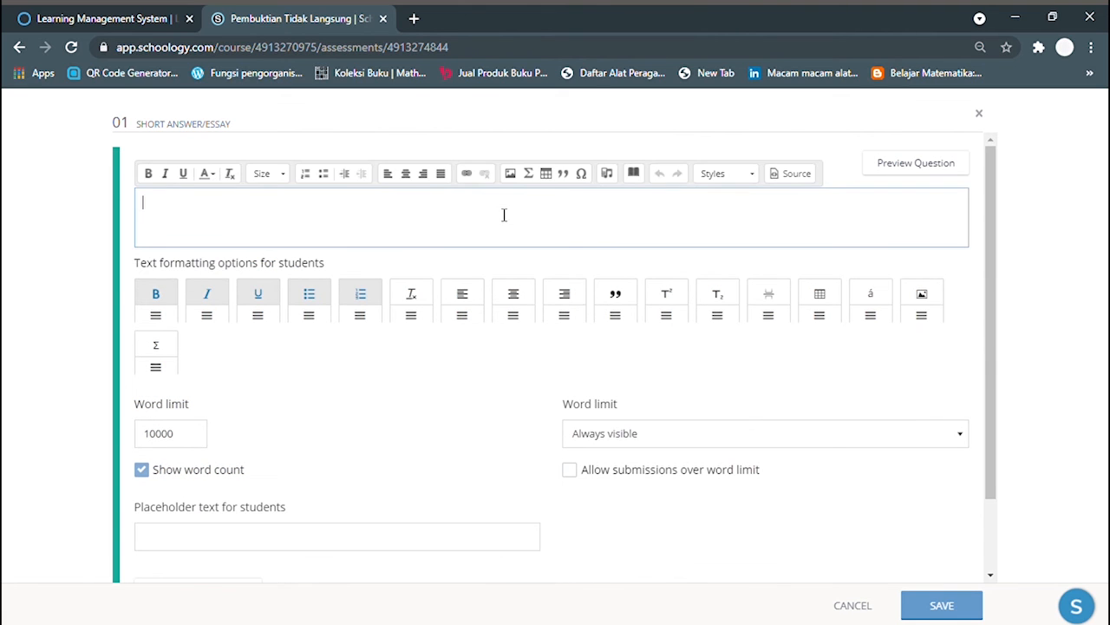
pyautogui.hotkey('alt', 'Tab')
pyautogui.click(504, 215)
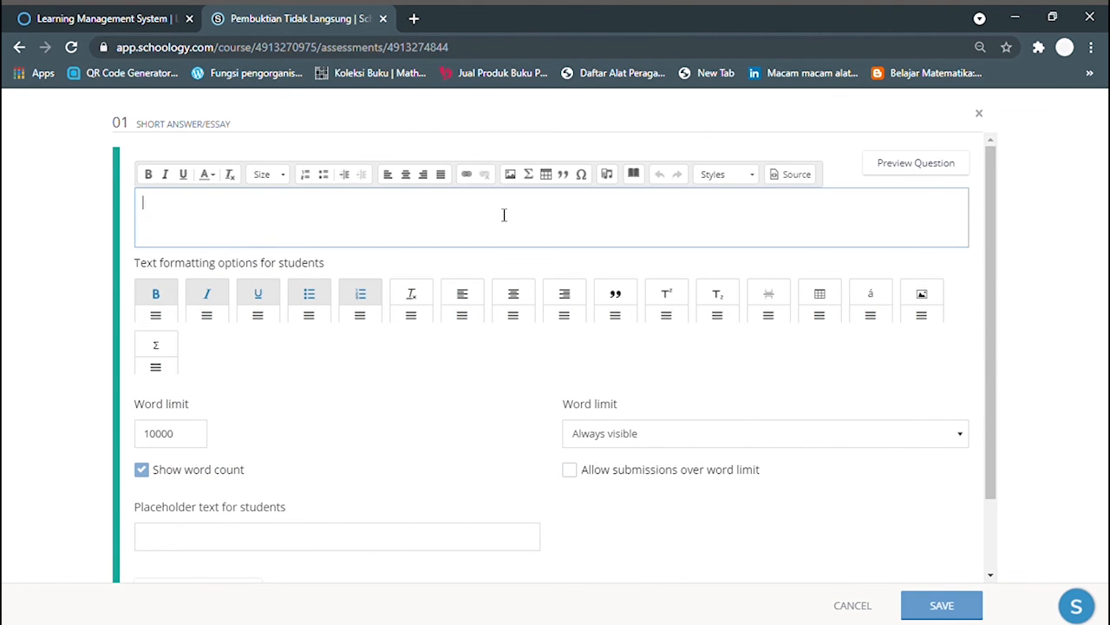
pyautogui.write('Buktikan bahwa jika n2 adalah bilangan ganjil, maka n adalah bilangan ganjil dengan bukti tak langsung.')
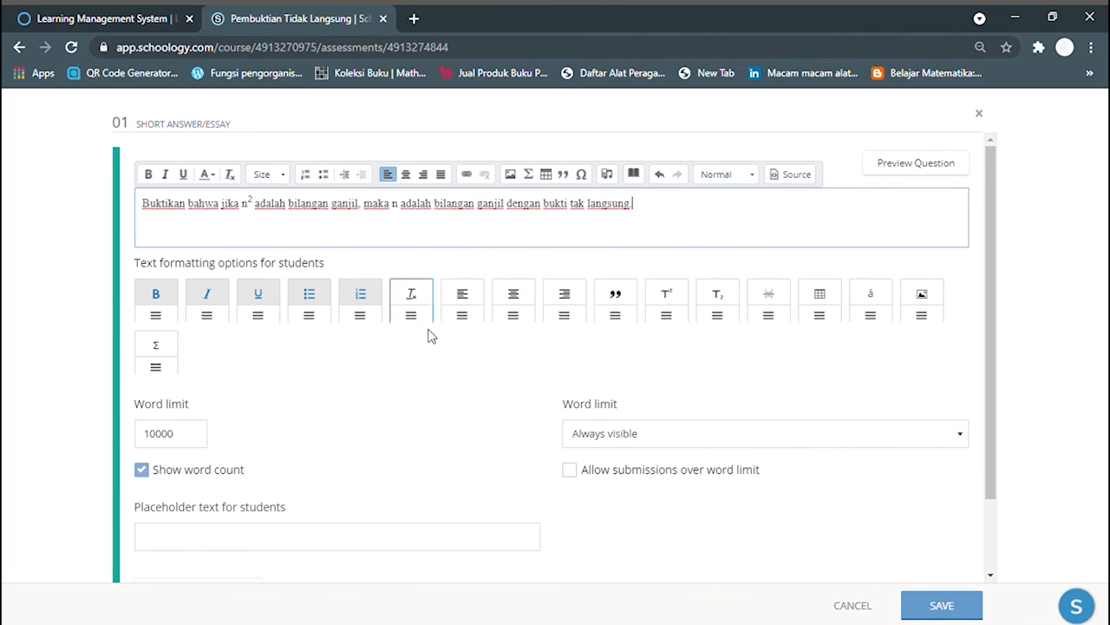
# Enable the image option in the first question's formatting options for students and save the question.
pyautogui.scroll(-1, 432, 347)
pyautogui.scroll(-2, 426, 391)
pyautogui.scroll(3, 426, 390)
pyautogui.click(920, 299)
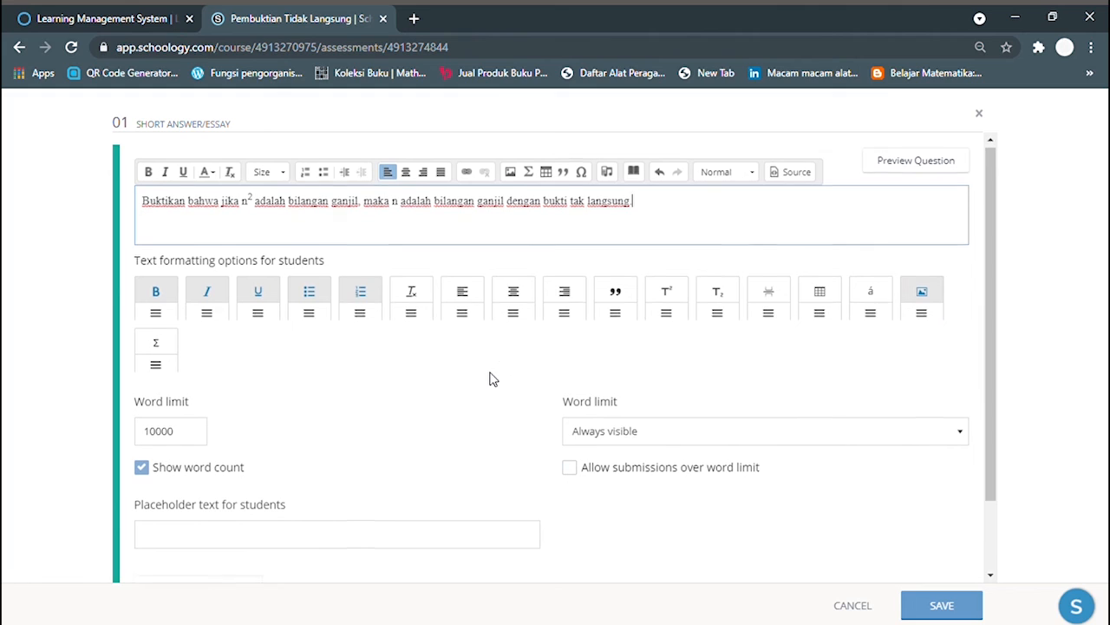
pyautogui.scroll(-1, 493, 378)
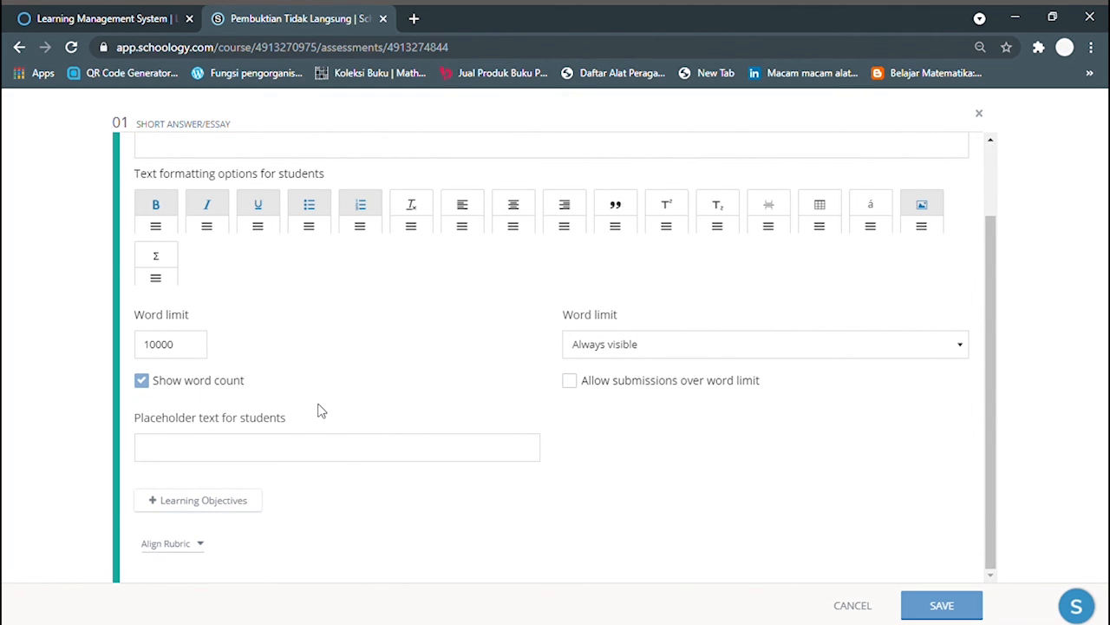
pyautogui.scroll(1, 929, 568)
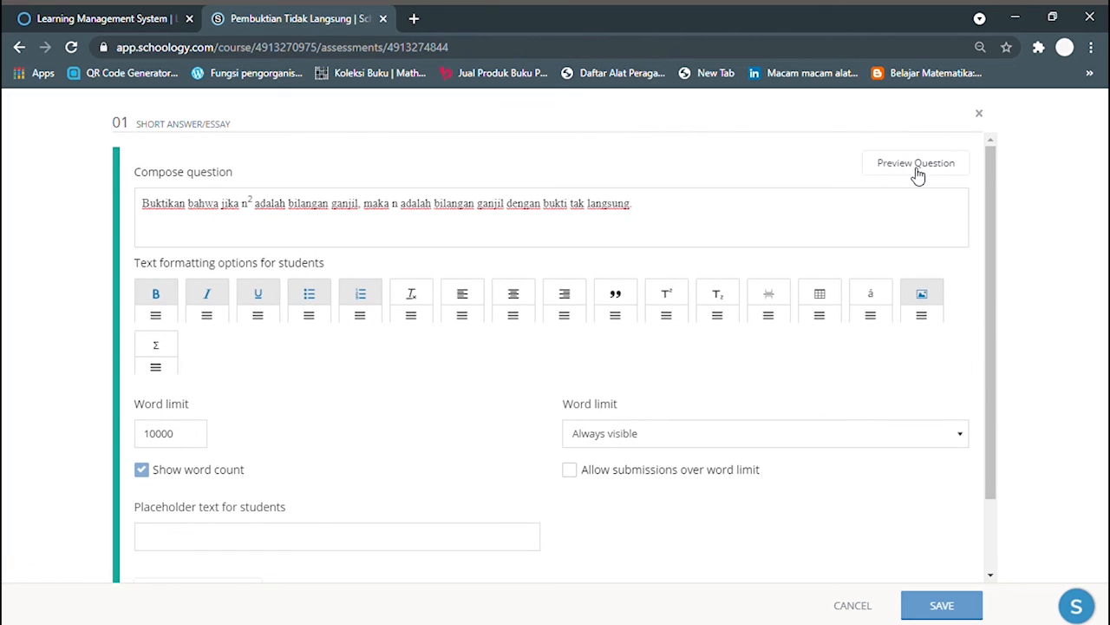
pyautogui.scroll(-1, 838, 339)
pyautogui.click(924, 613)
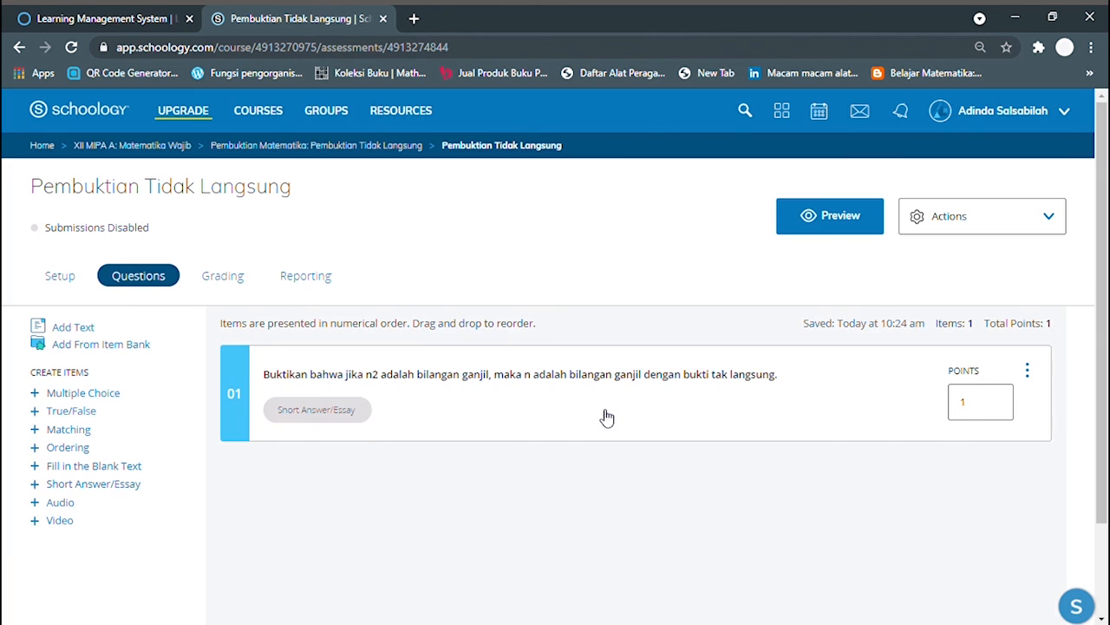
# Add a second short answer/essay question, "Buktikan bahwa hasil penjumlahan 2 + 4 = 6", enable images for student answers, and save it.
pyautogui.scroll(-1, 602, 416)
pyautogui.click(93, 397)
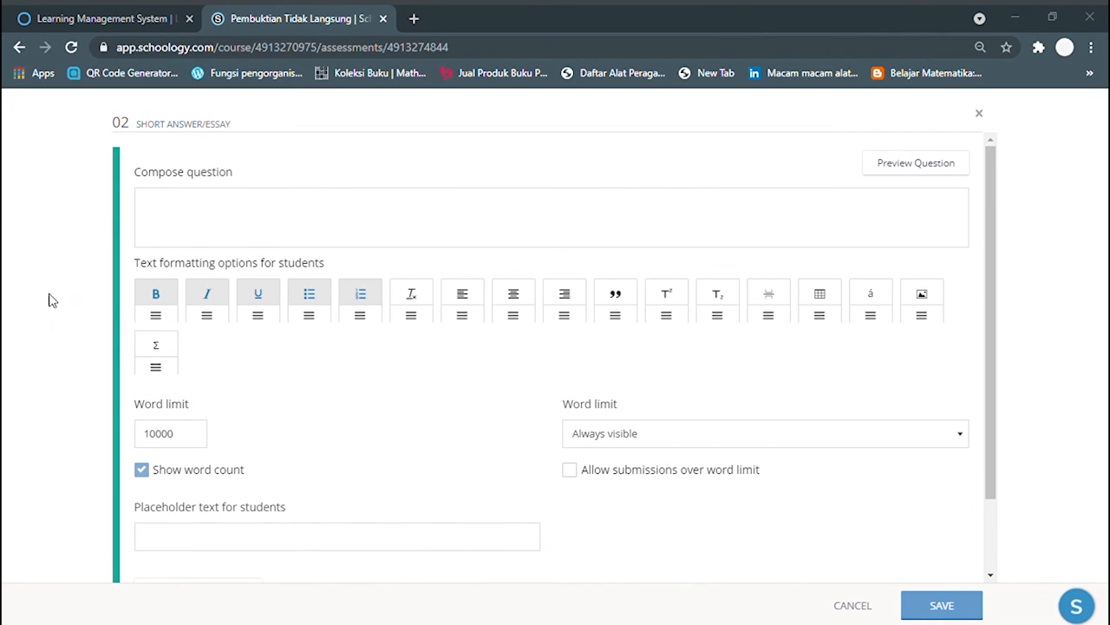
pyautogui.click(522, 245)
pyautogui.write('Buktikan bahwa hasil penjumlahan 2 + 4 = 6')
pyautogui.click(923, 299)
pyautogui.scroll(-2, 937, 451)
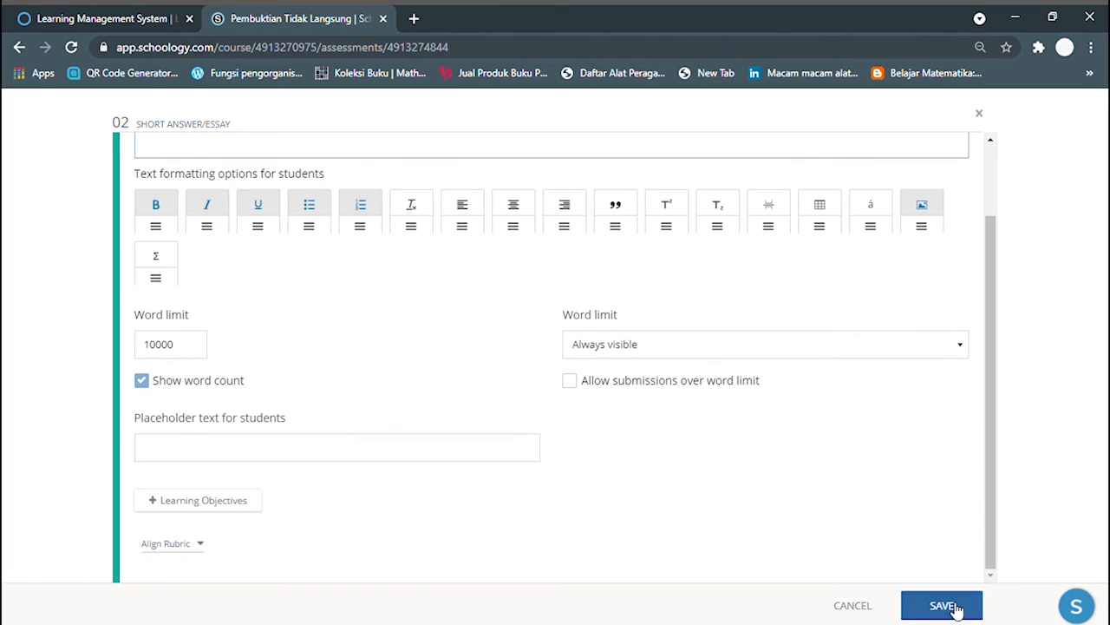
pyautogui.click(944, 605)
# Preview the assessment as a student, start a new attempt, and go through both questions to the review.
pyautogui.click(824, 130)
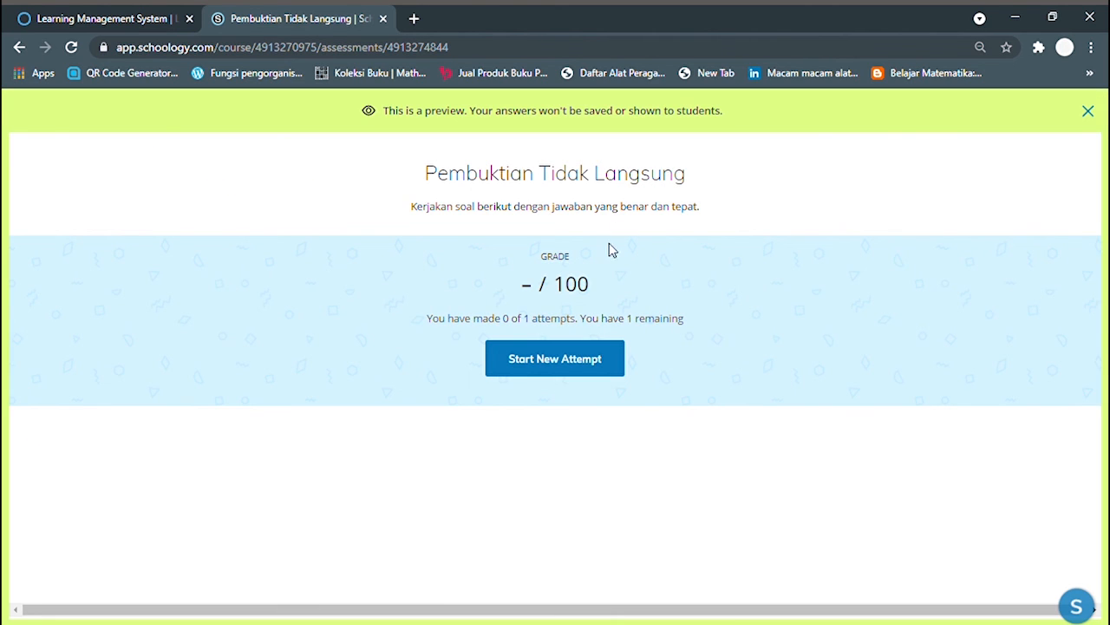
pyautogui.click(598, 357)
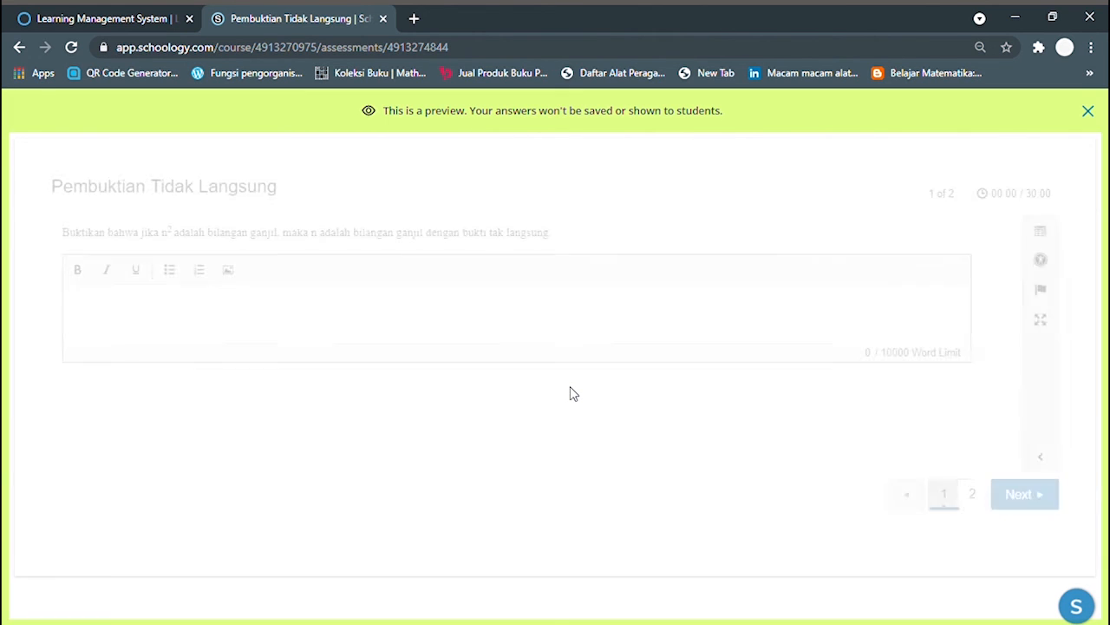
pyautogui.click(230, 272)
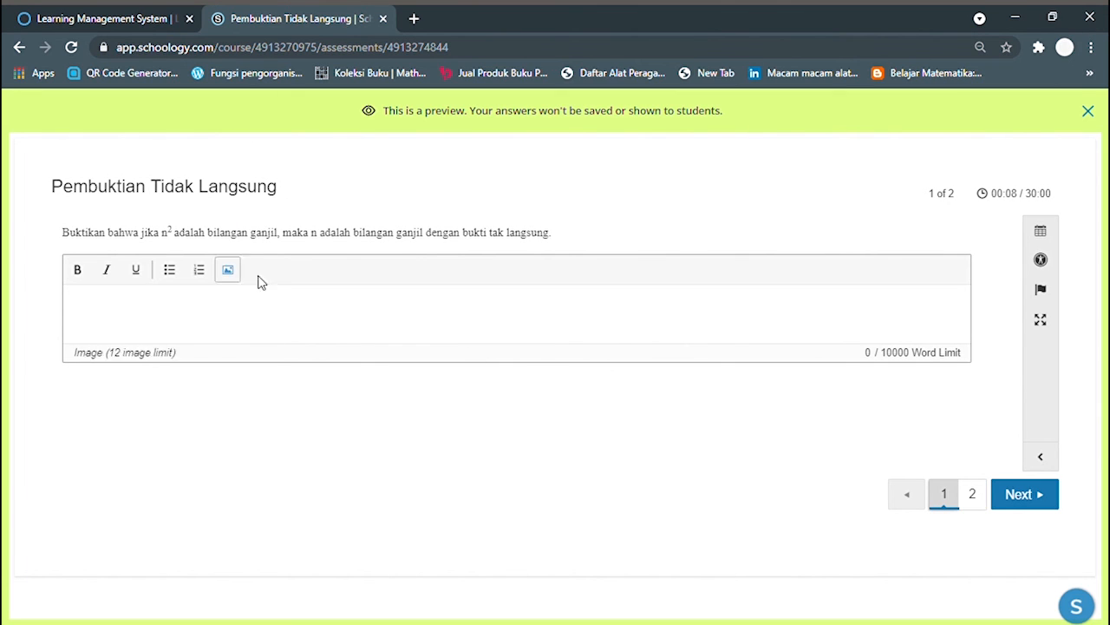
pyautogui.click(1011, 492)
pyautogui.click(1010, 492)
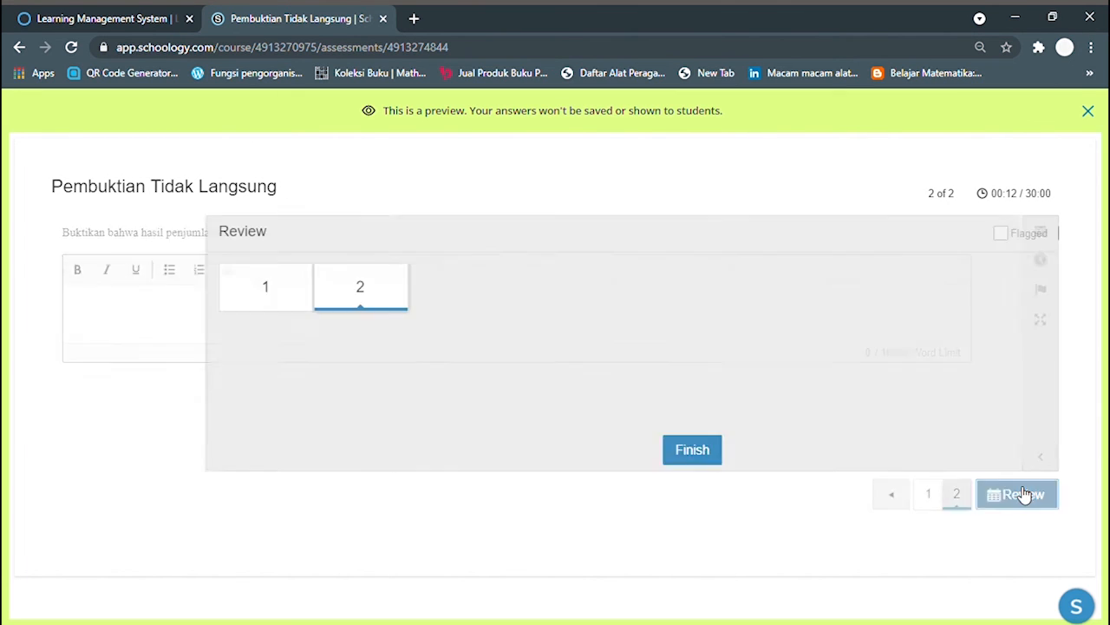
# Finish and leave the preview attempt, and look through the assessment's grading by question and by student and its reporting page.
pyautogui.click(546, 450)
pyautogui.click(547, 274)
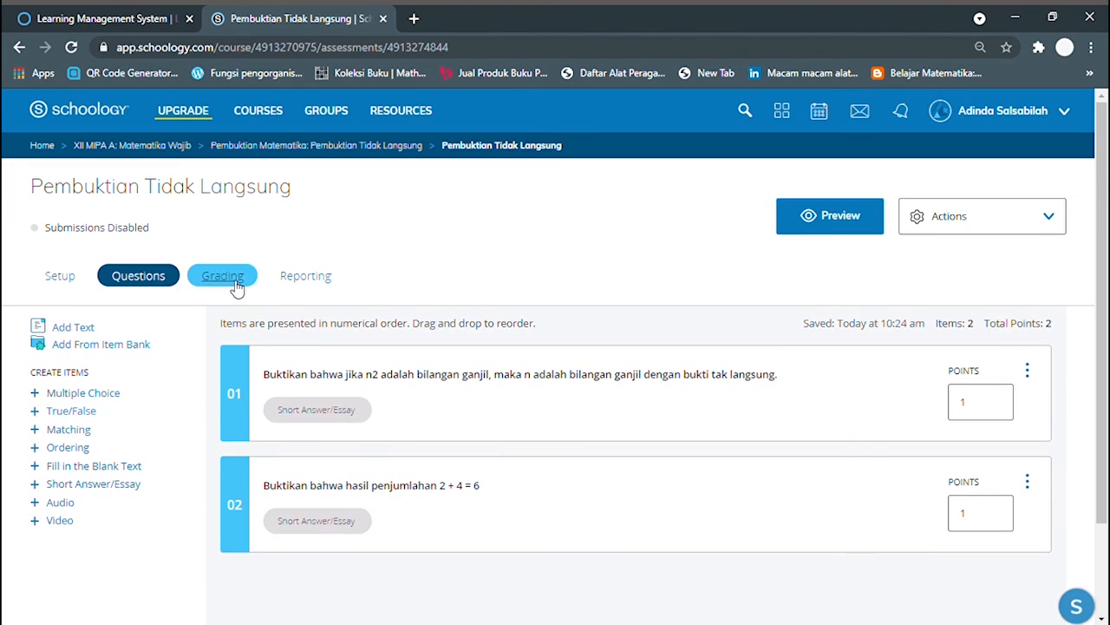
pyautogui.click(222, 275)
pyautogui.scroll(-1, 372, 334)
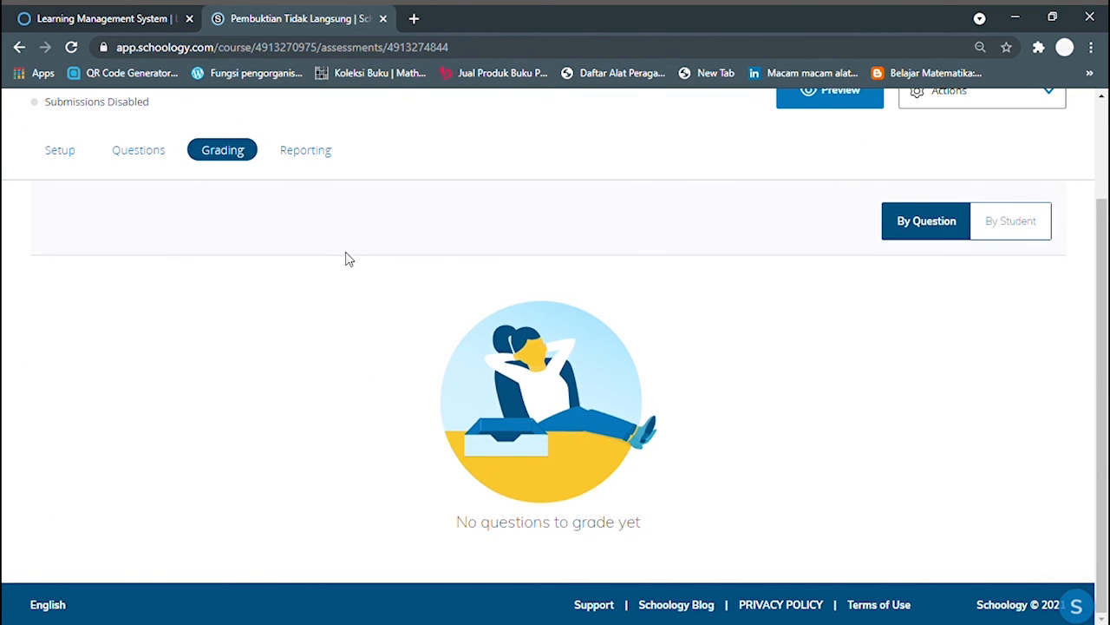
pyautogui.click(1010, 248)
pyautogui.click(954, 247)
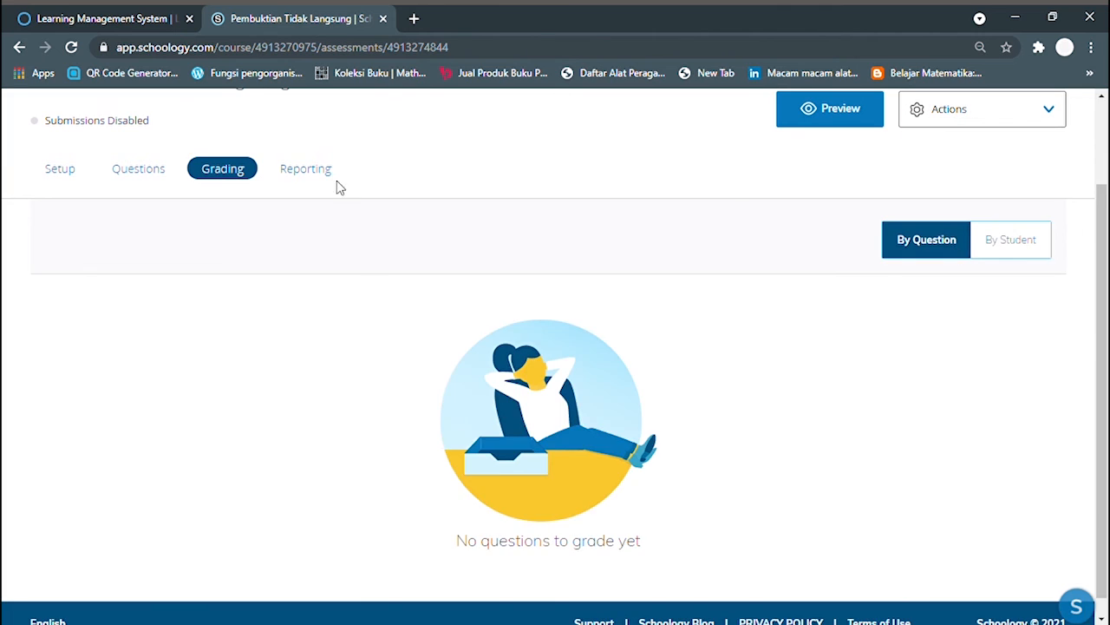
pyautogui.click(332, 173)
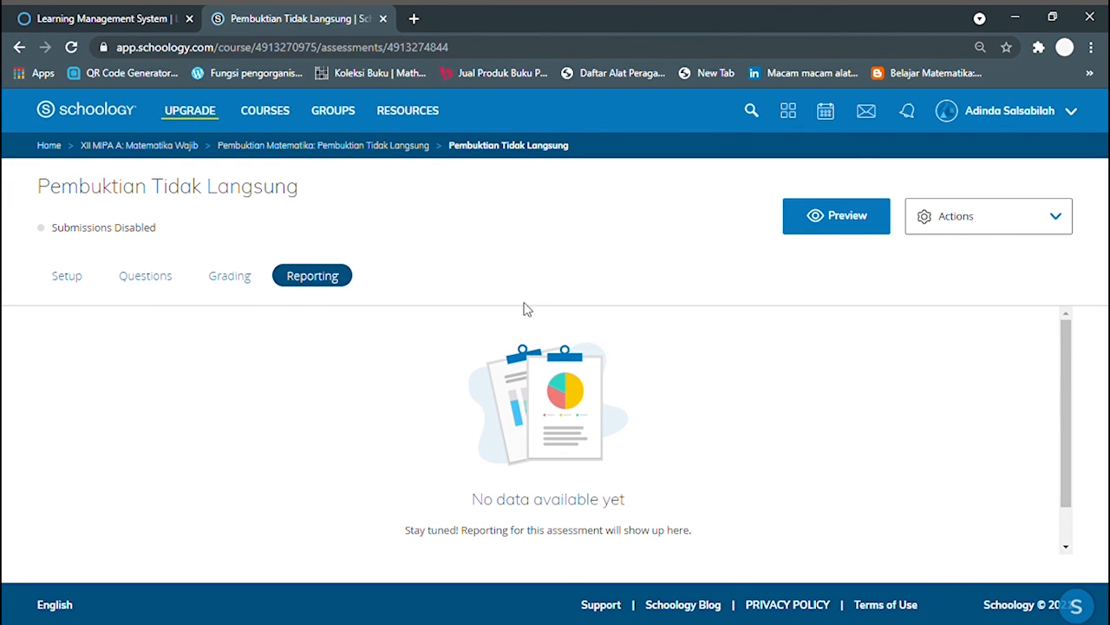
# Save a copy of the assessment to the Home resource collection without a folder, and return to the Pembuktian Matematika: Pembuktian Tidak Langsung folder.
pyautogui.click(997, 214)
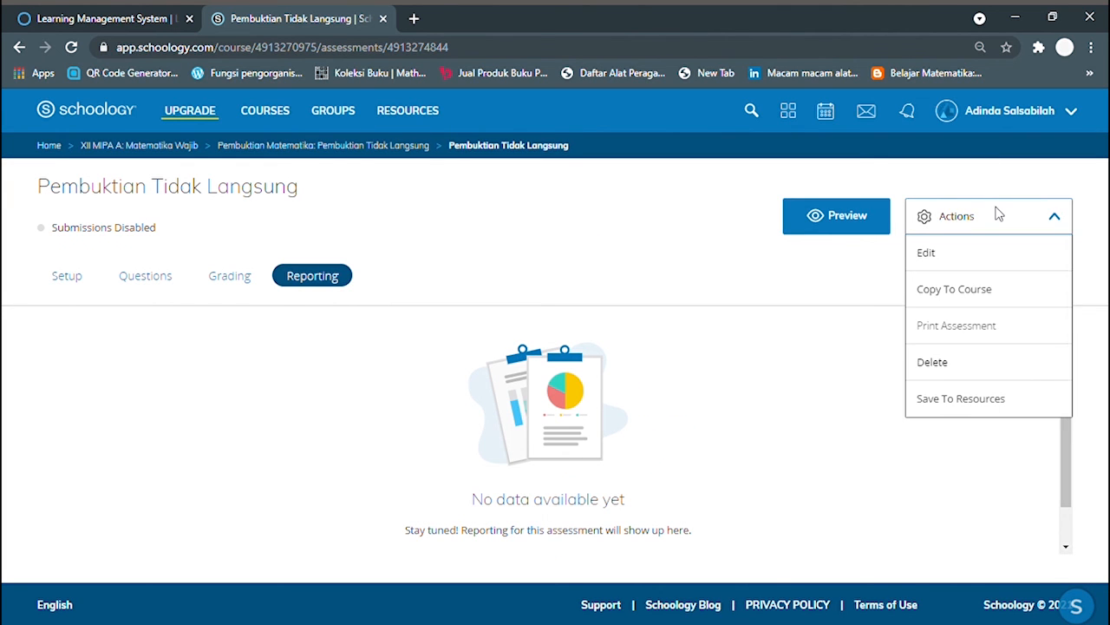
pyautogui.click(987, 401)
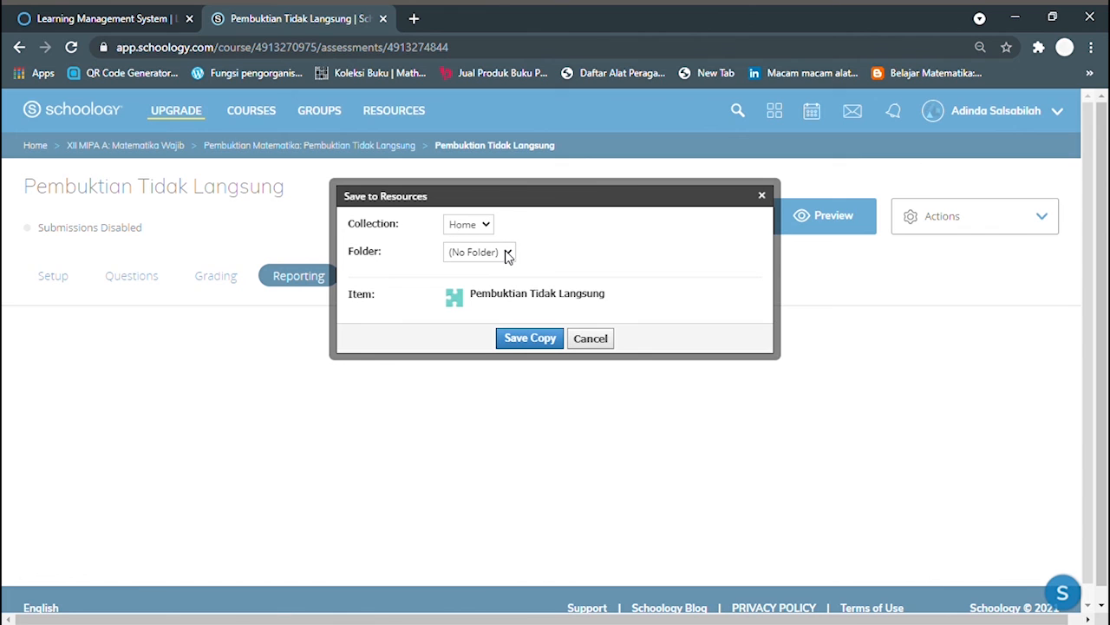
pyautogui.click(517, 338)
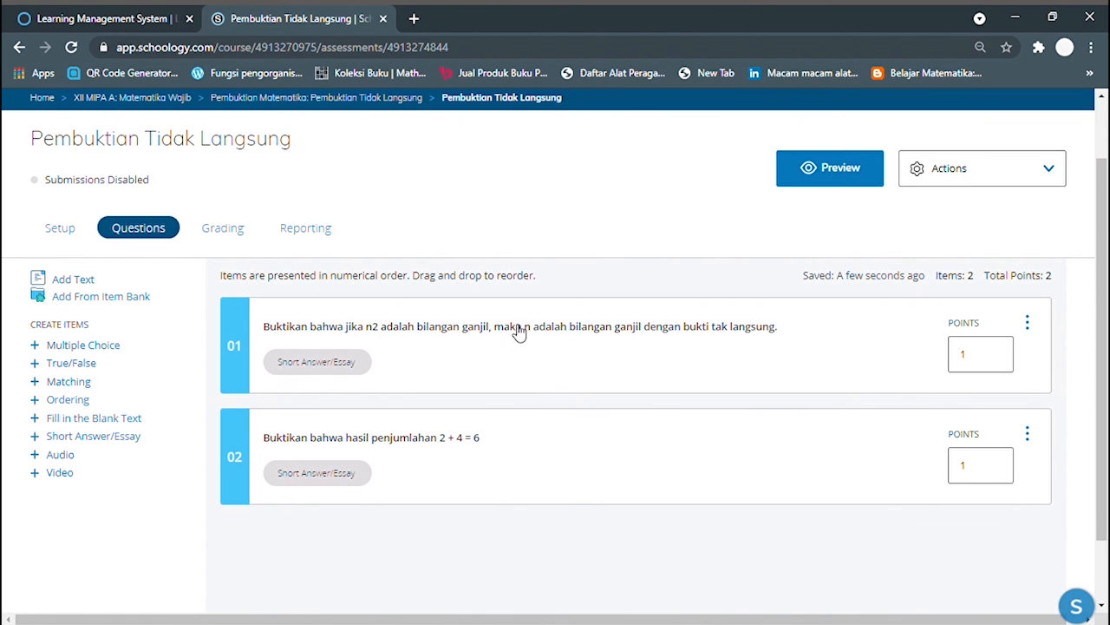
pyautogui.click(319, 99)
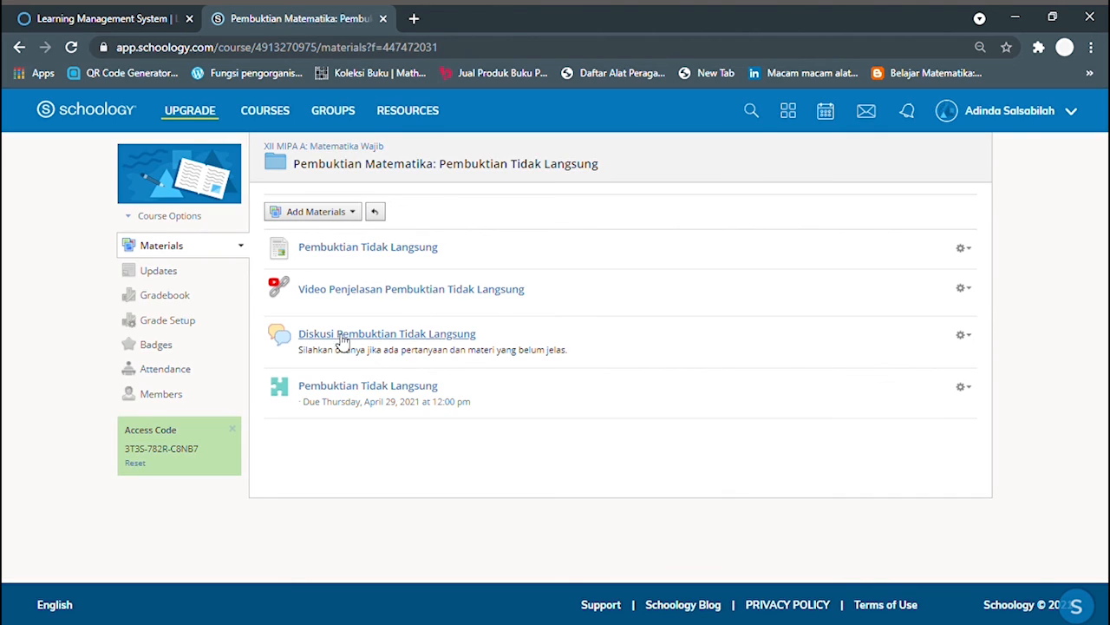